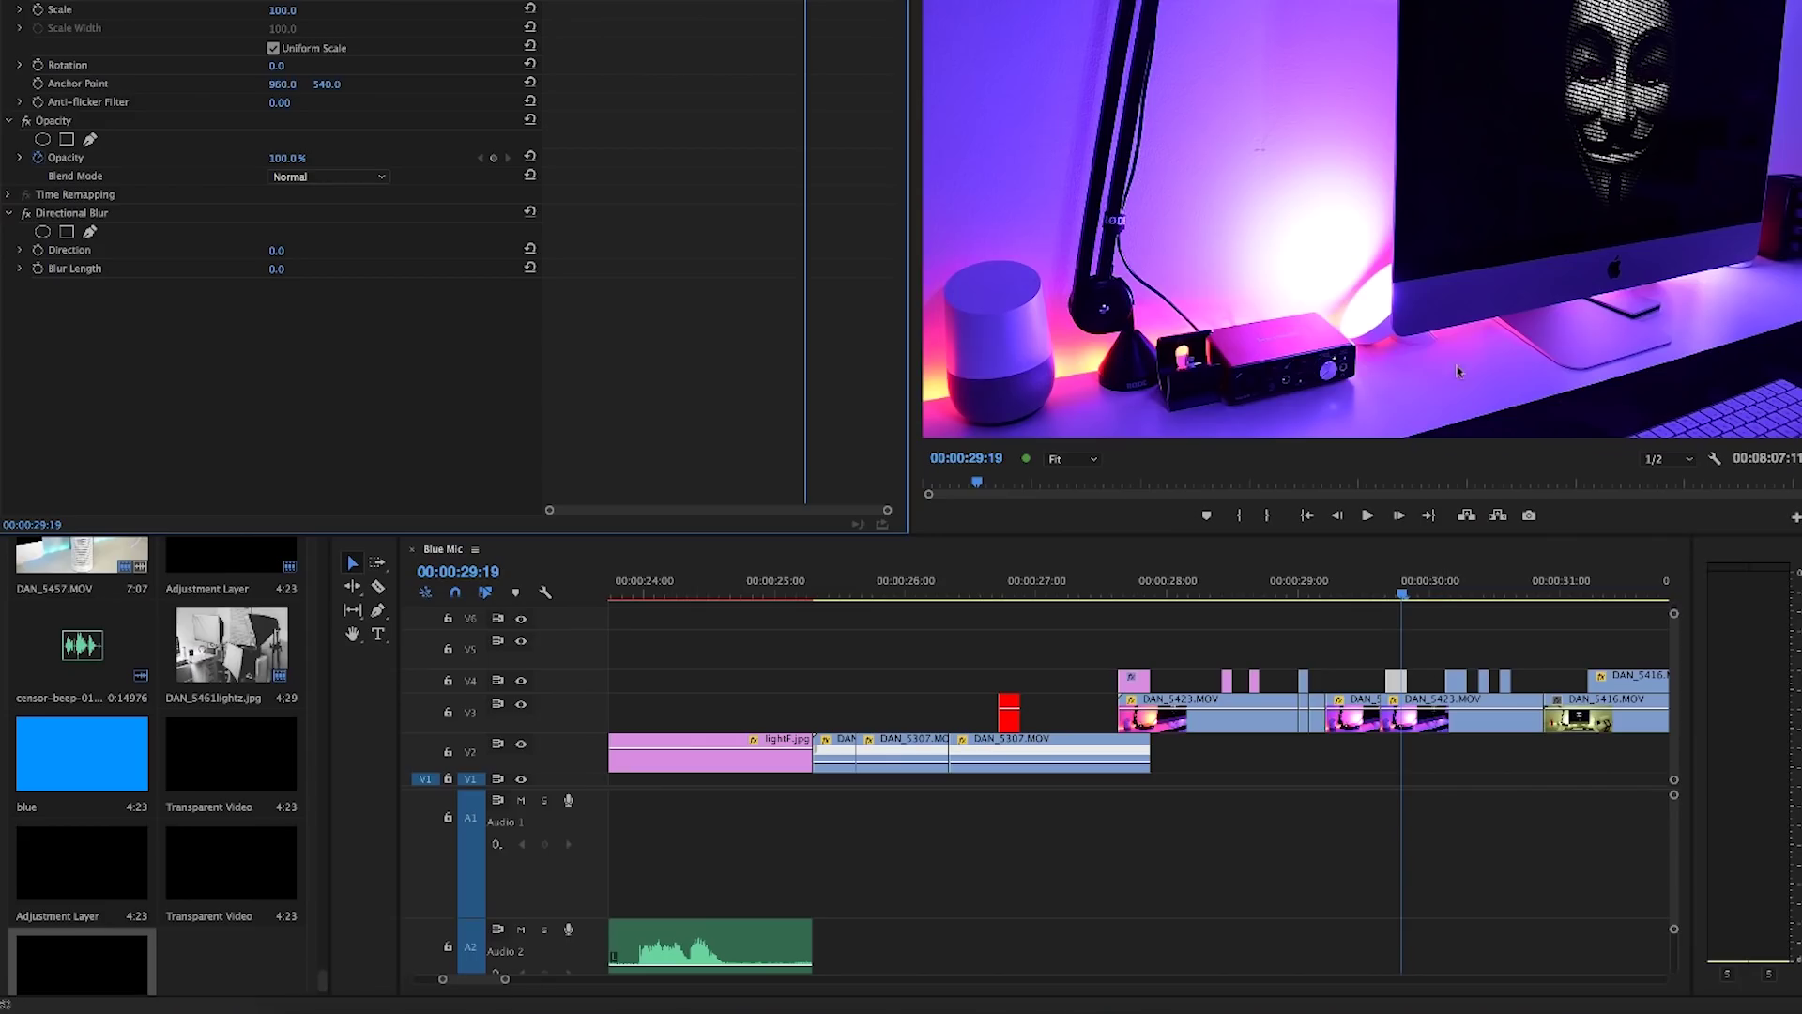
Set the Directional Blur length to 17
{"action": "left_click", "coordinate": [283, 268]}
{"action": "type", "text": "17"}
{"action": "key", "text": "Return"}
Play and scrub the timeline to preview the blurred jitter on the desk clip
{"action": "left_click", "coordinate": [1396, 678]}
{"action": "key", "text": "space"}
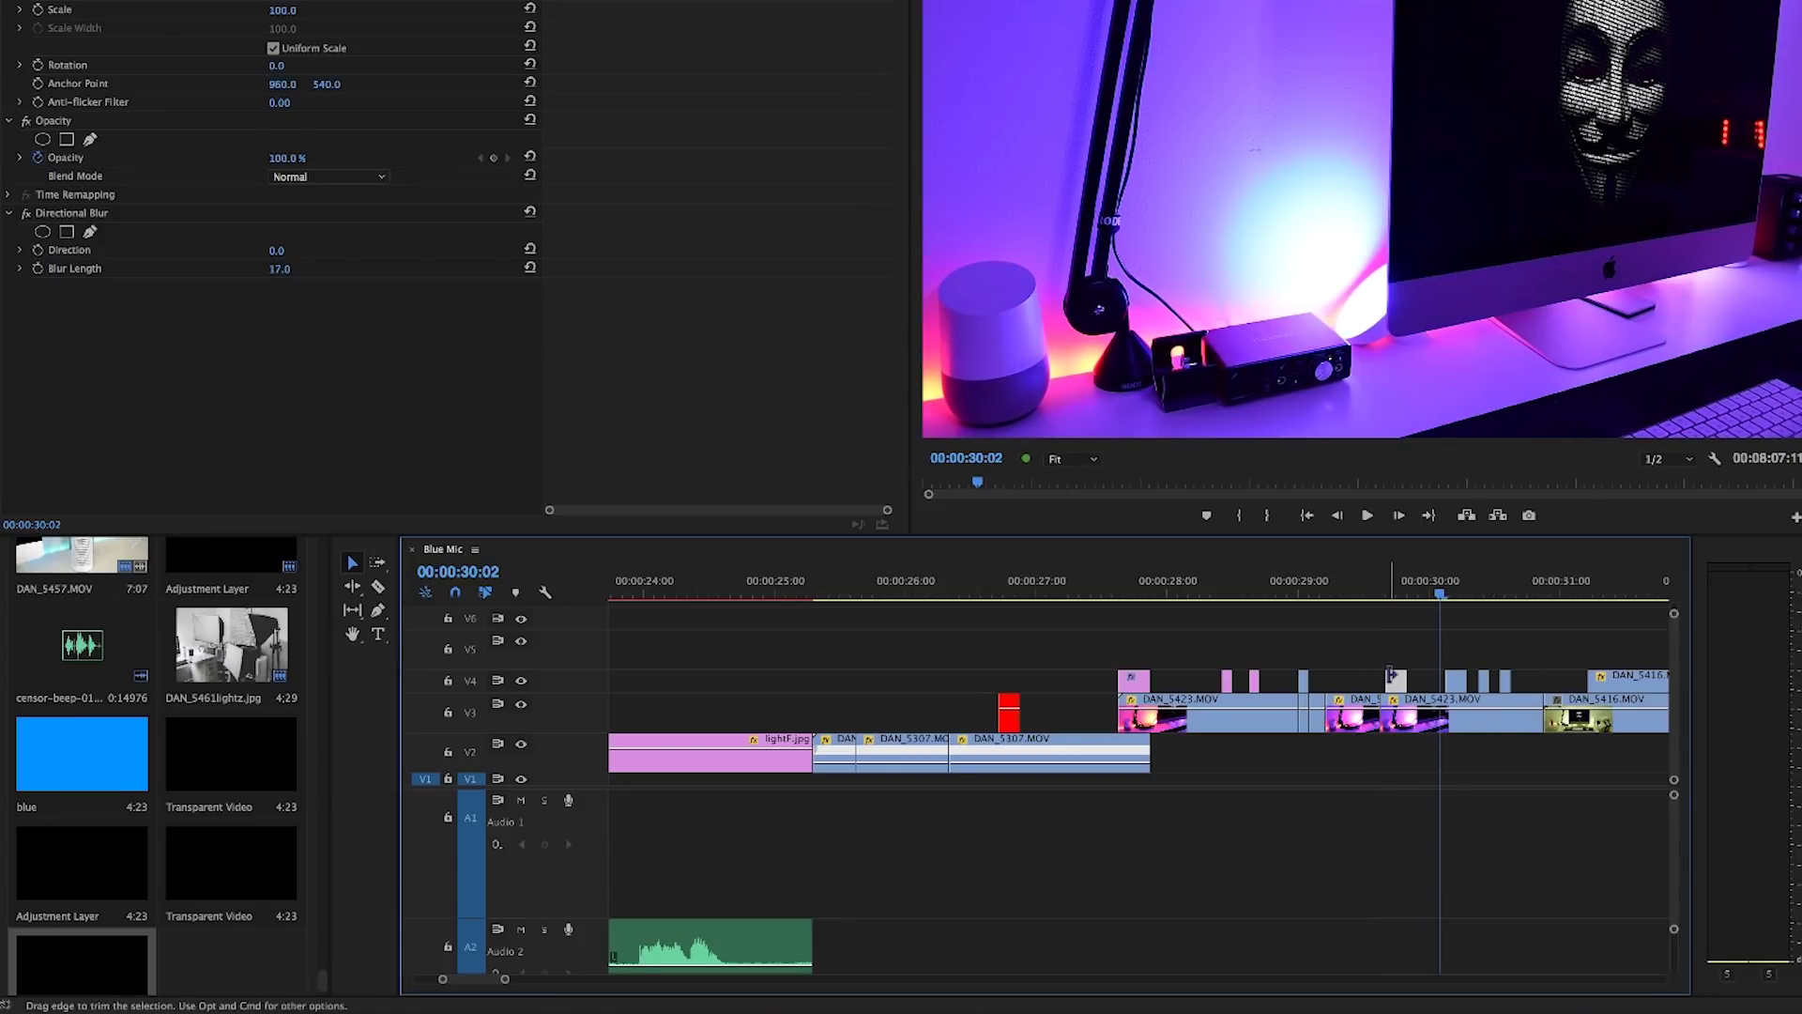
{"action": "left_click_drag", "start_coordinate": [1437, 593], "coordinate": [1508, 596]}
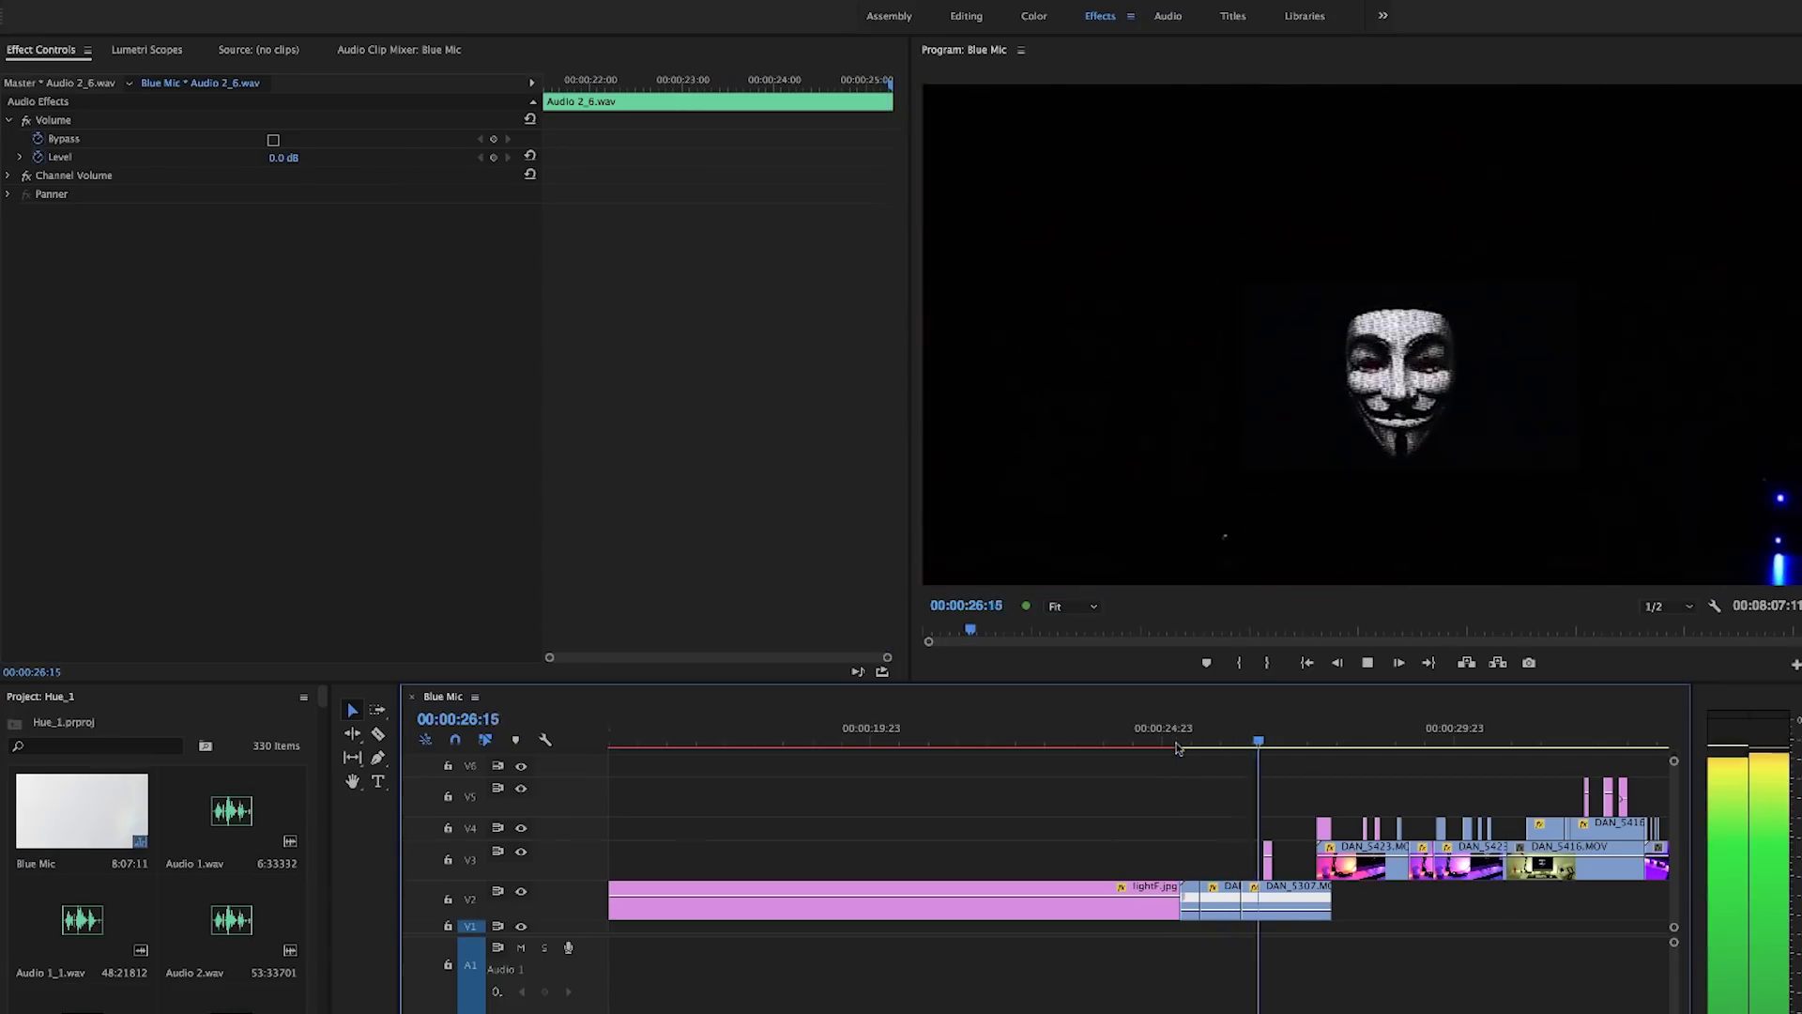
{"action": "left_click_drag", "start_coordinate": [1254, 743], "coordinate": [1314, 746]}
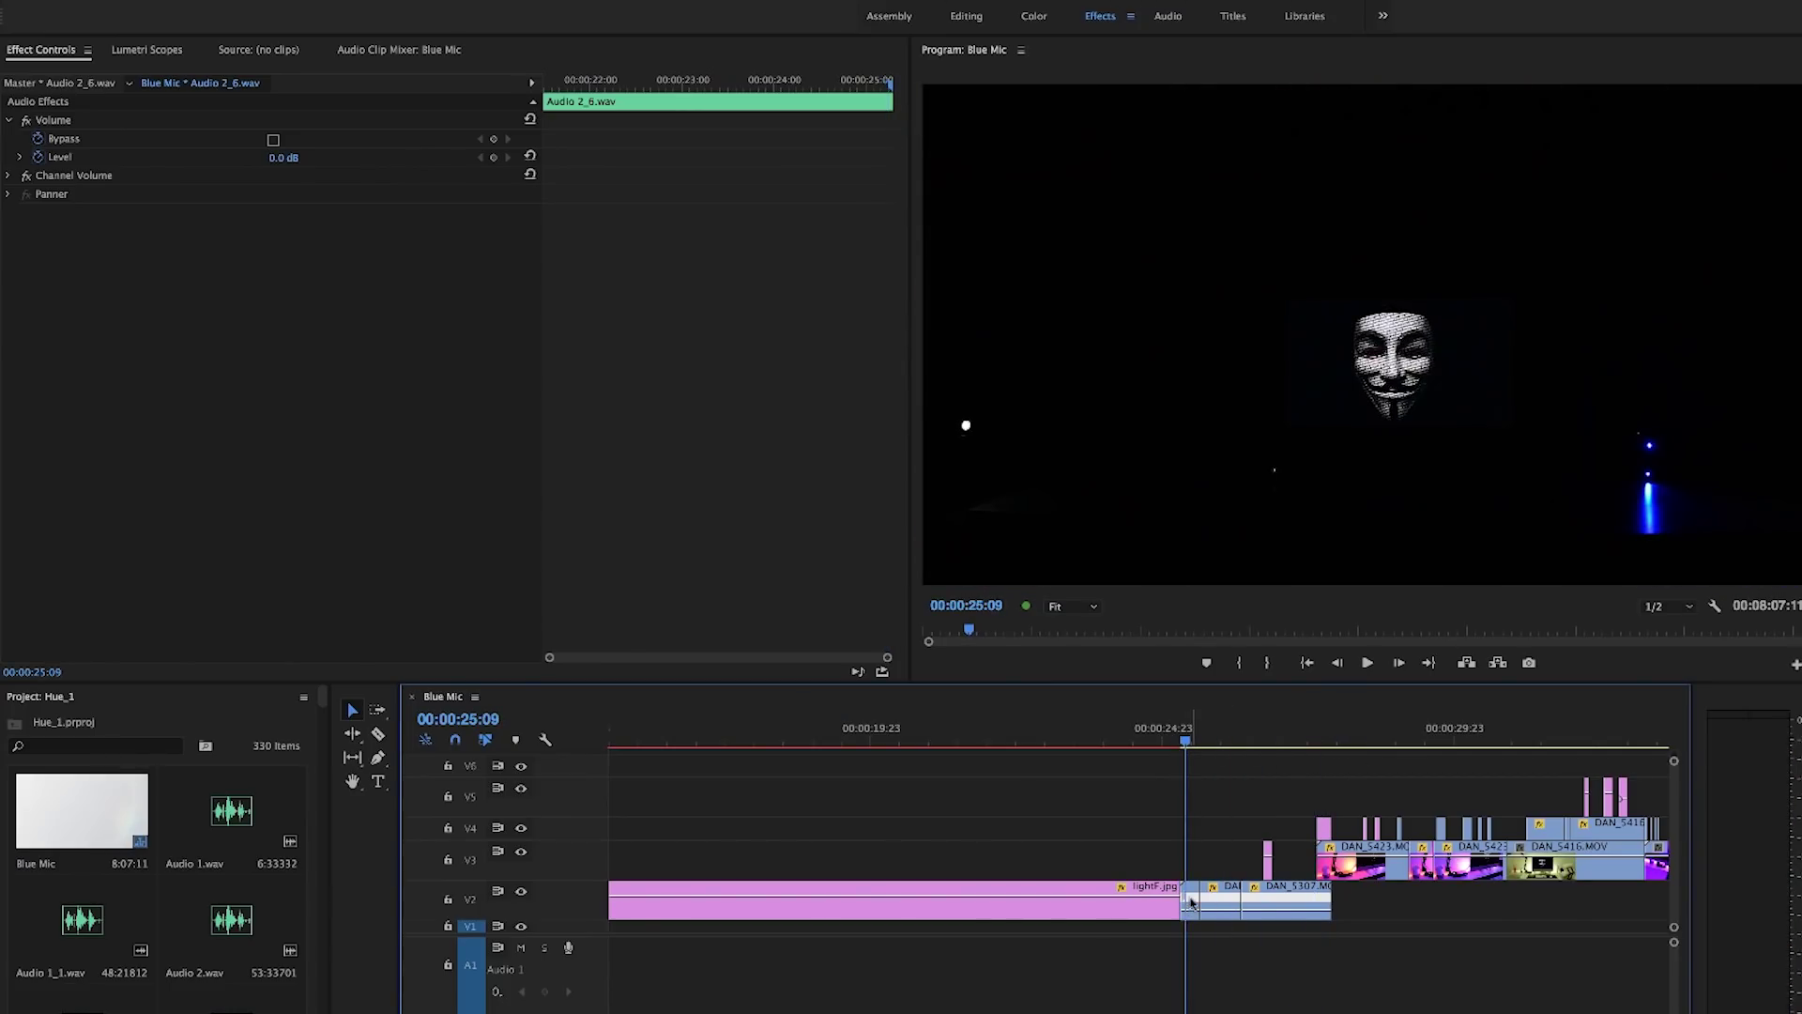
{"action": "left_click", "coordinate": [1229, 901]}
{"action": "left_click", "coordinate": [1190, 903]}
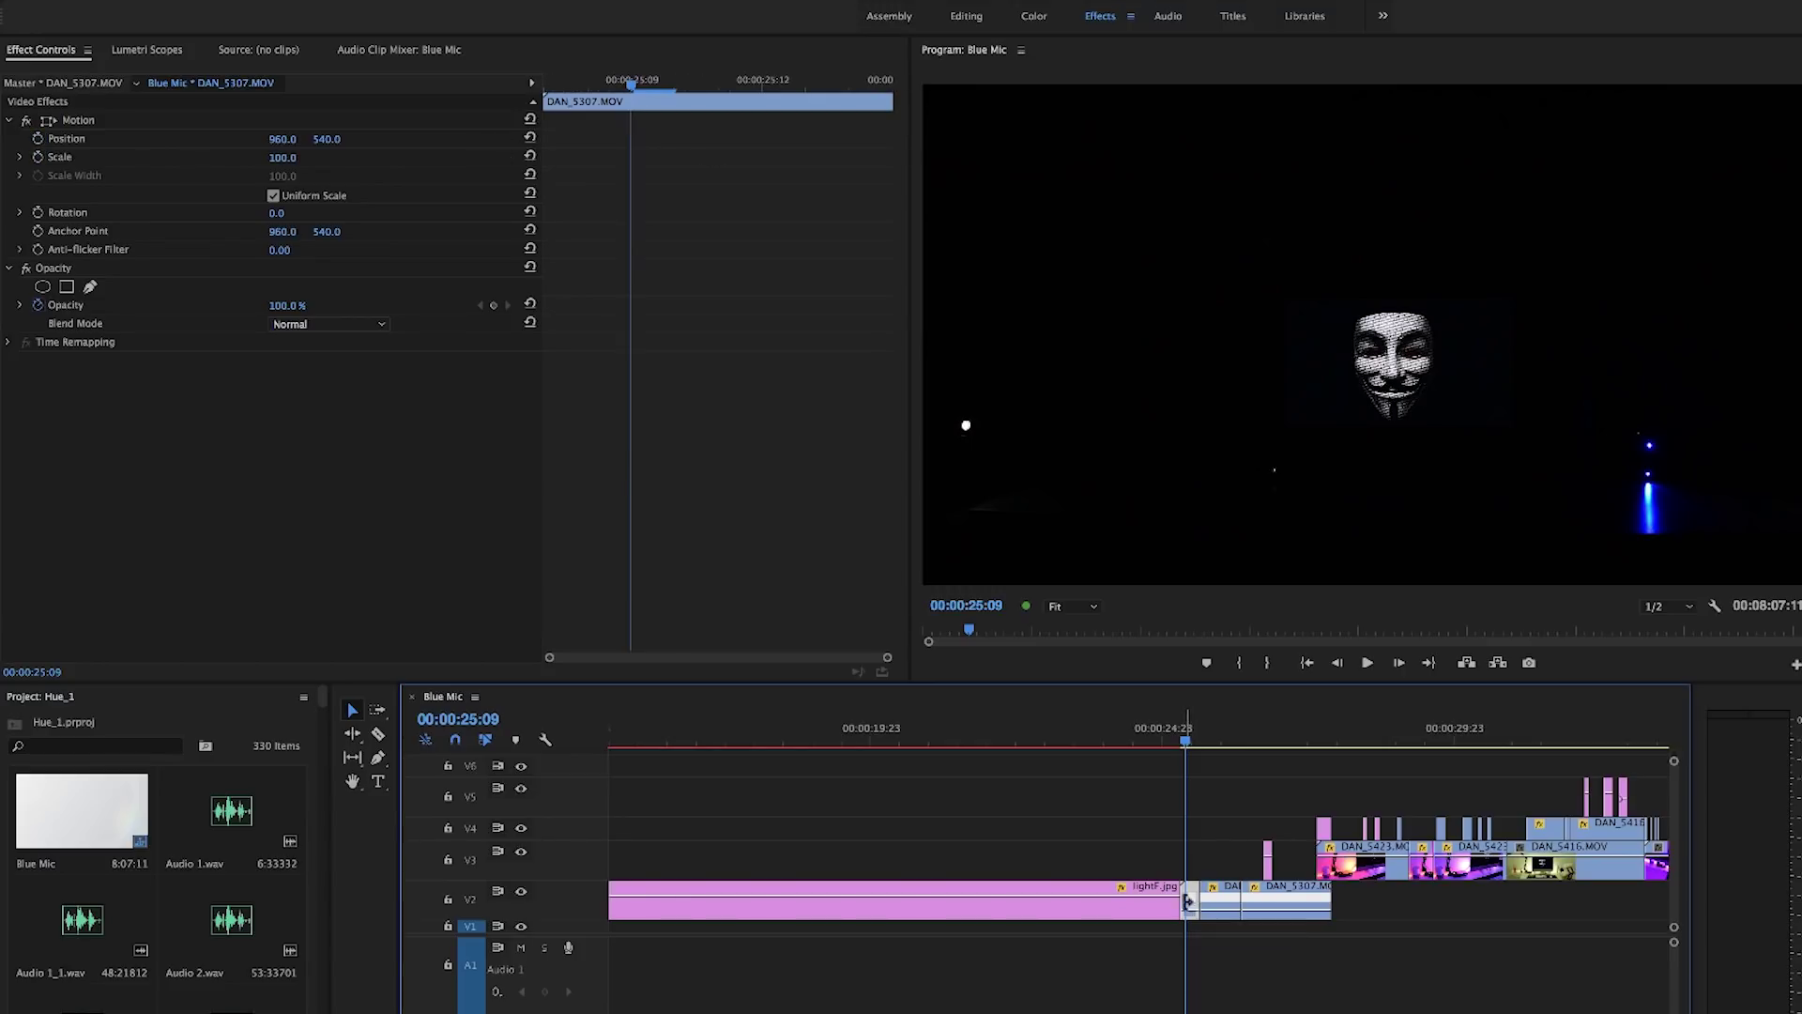
{"action": "key", "text": "space"}
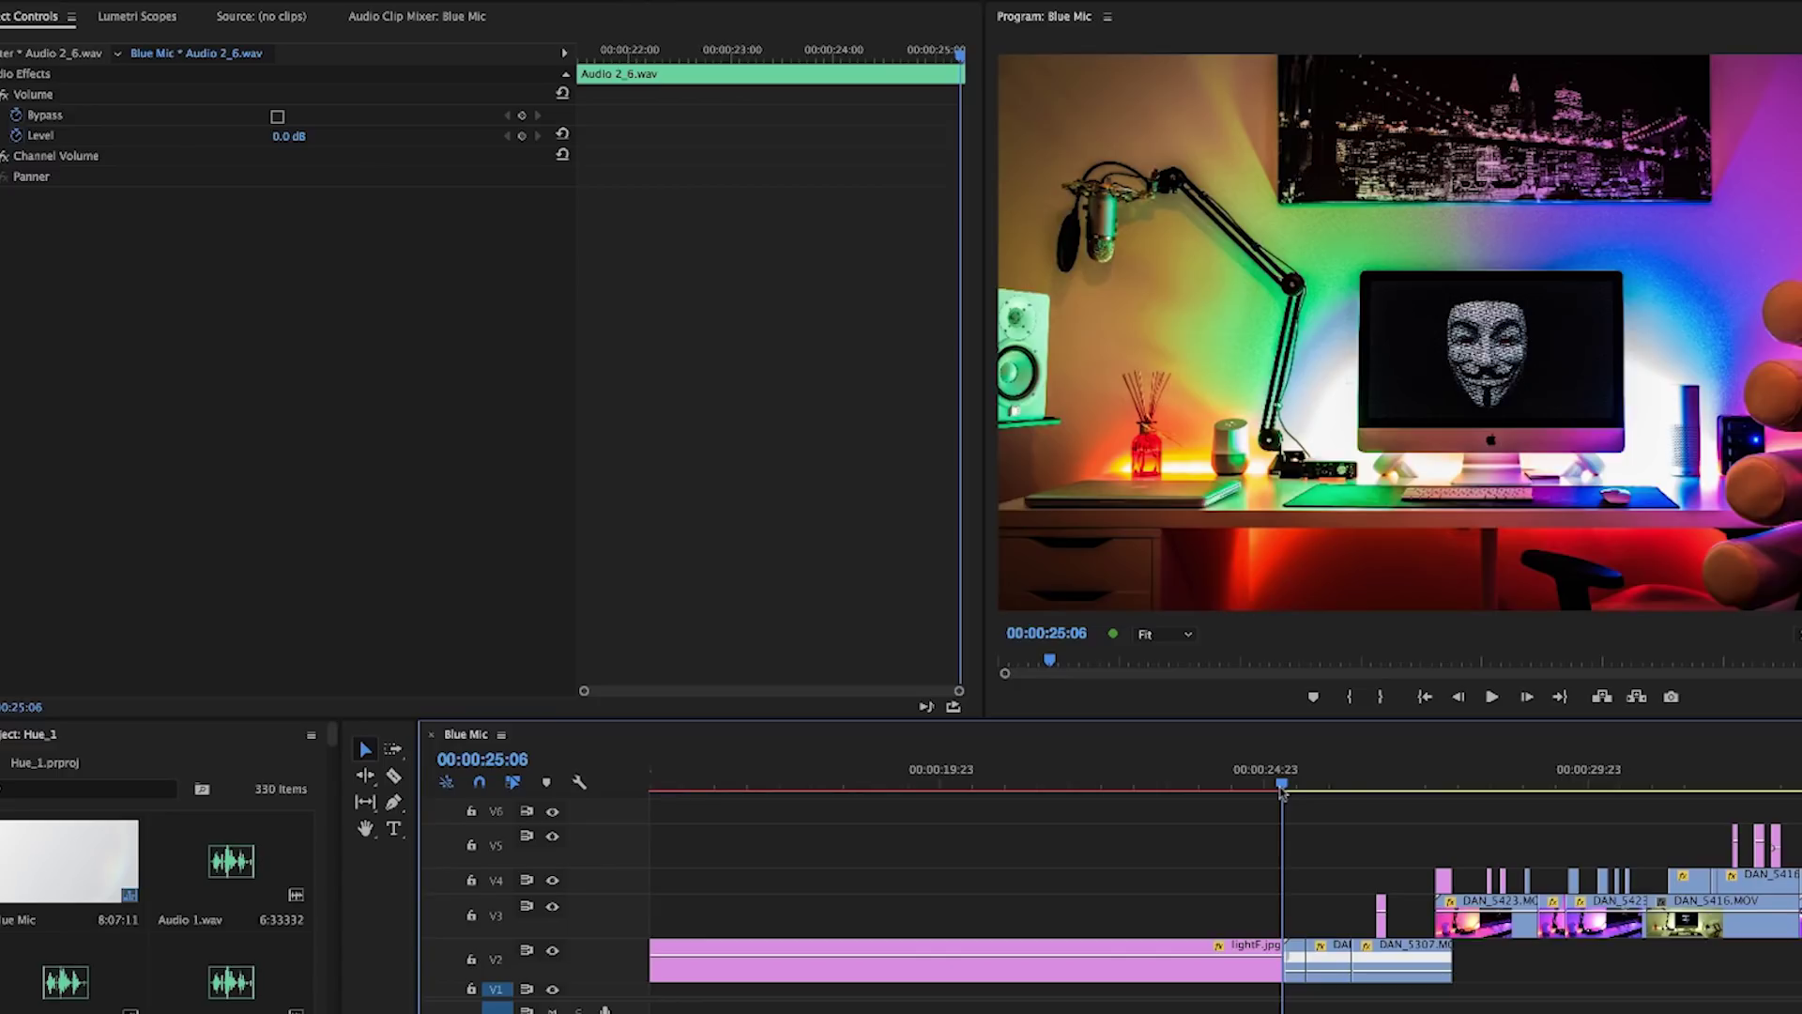
{"action": "key", "text": "space"}
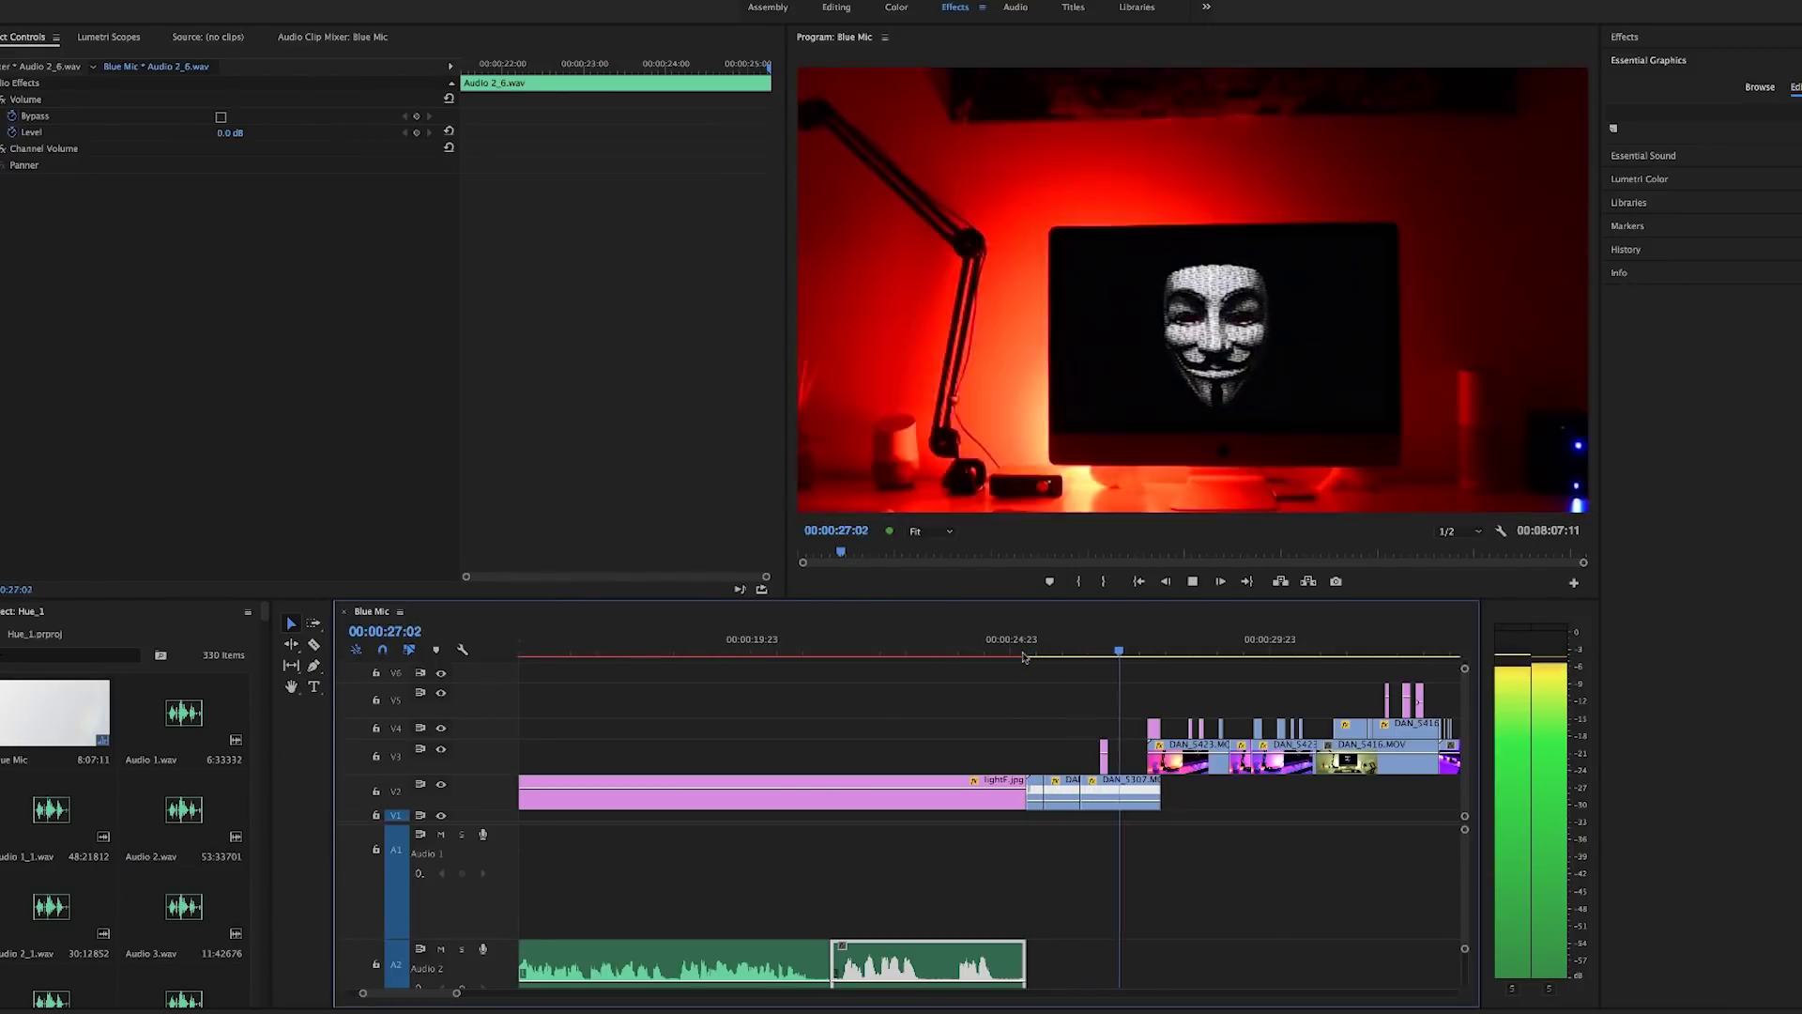
{"action": "left_click", "coordinate": [1031, 652]}
{"action": "left_click", "coordinate": [1037, 789]}
{"action": "left_click", "coordinate": [1036, 794]}
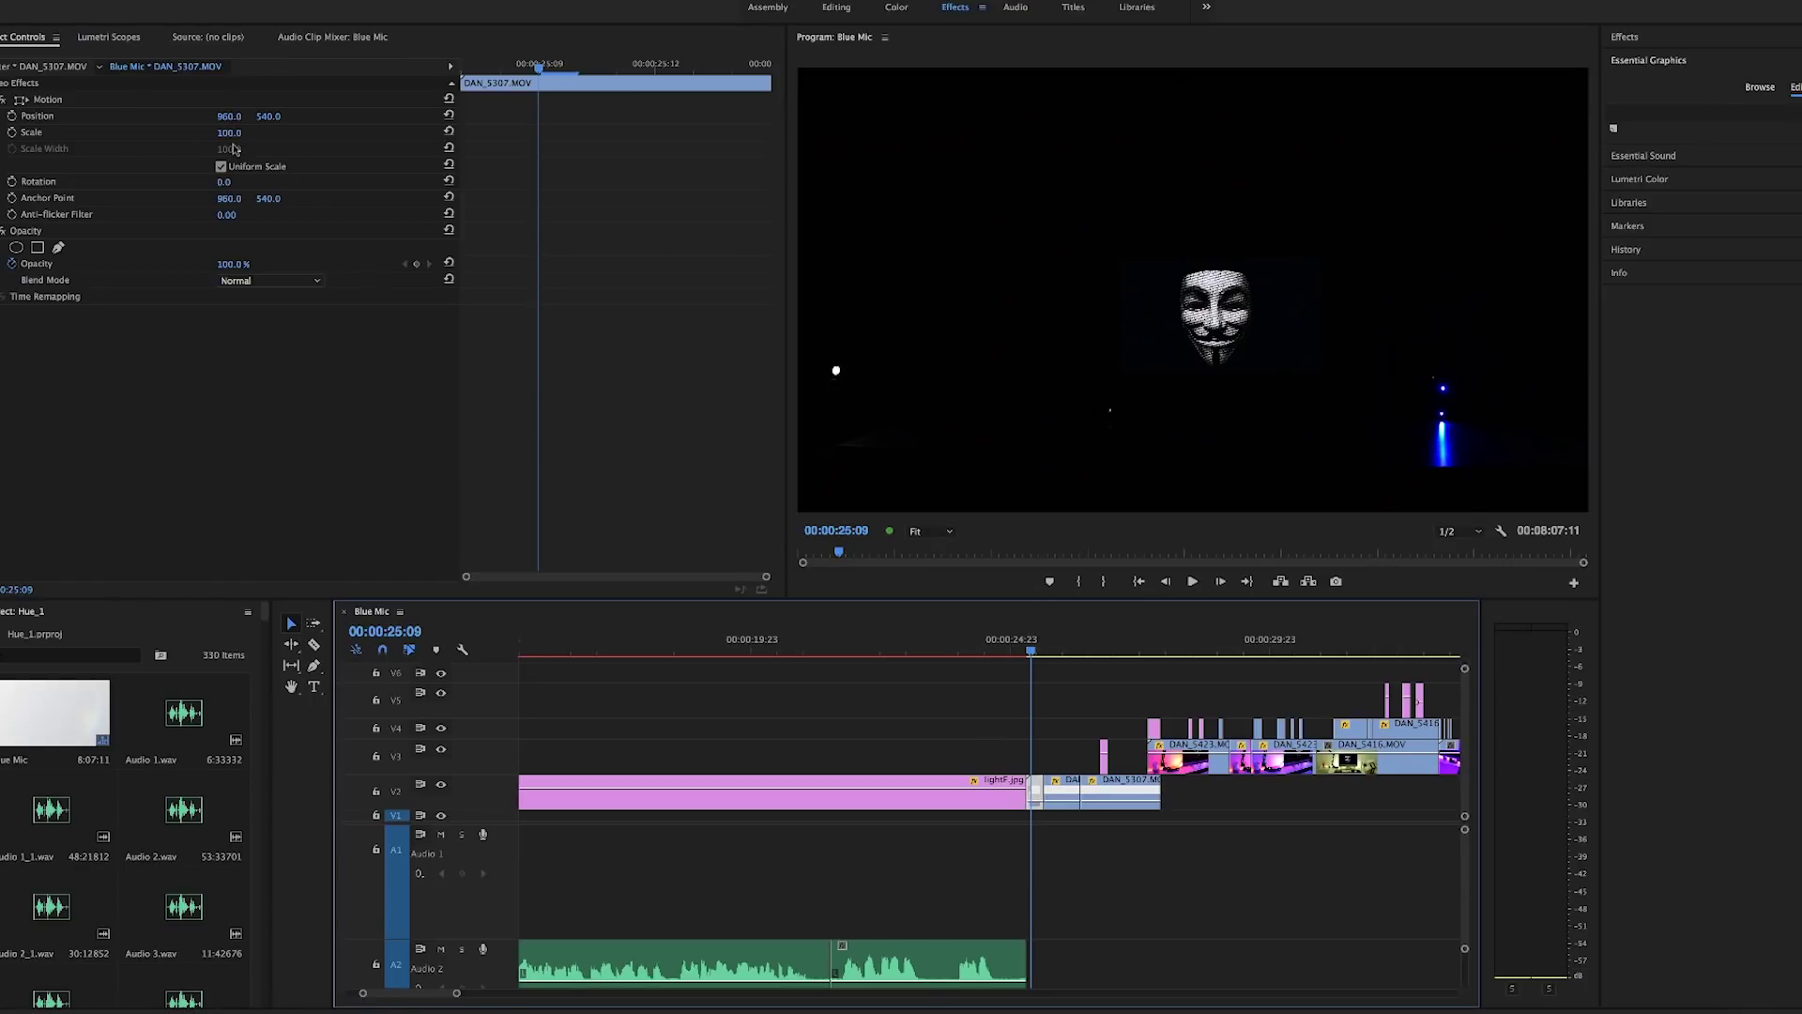
{"action": "left_click", "coordinate": [1047, 648]}
{"action": "left_click", "coordinate": [1065, 793]}
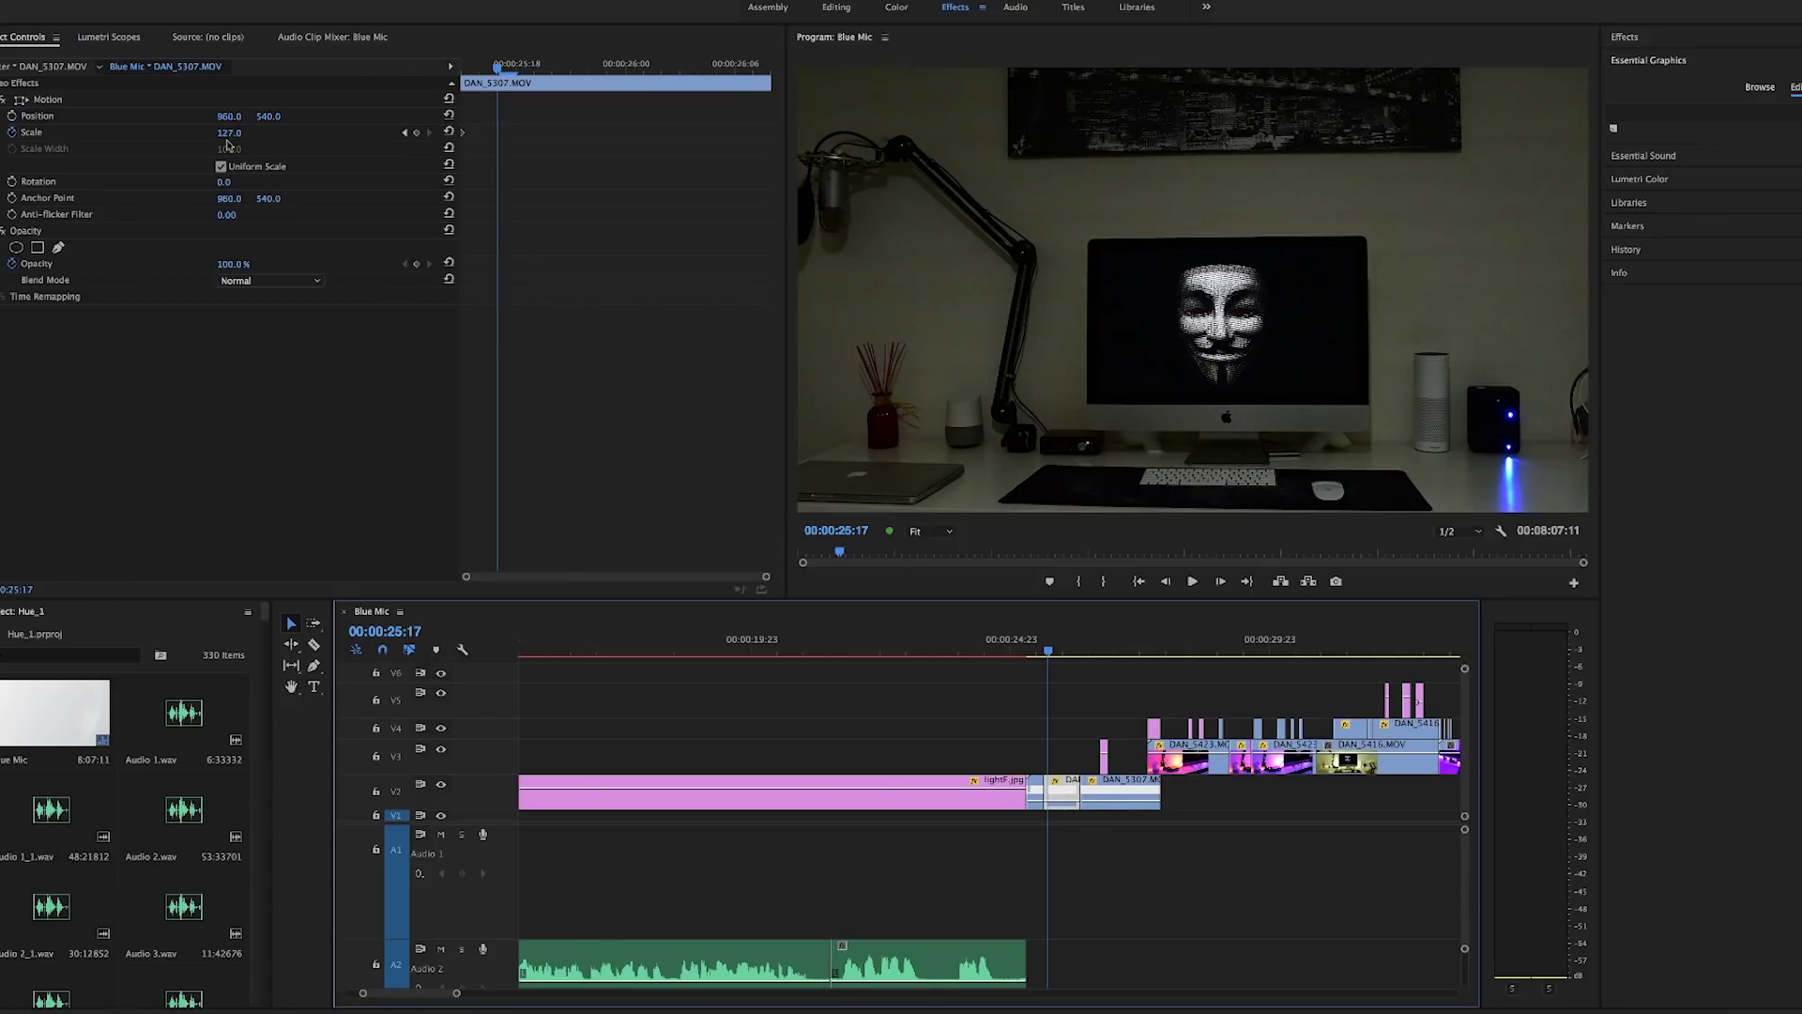
{"action": "key", "text": "Down"}
{"action": "left_click", "coordinate": [1103, 798]}
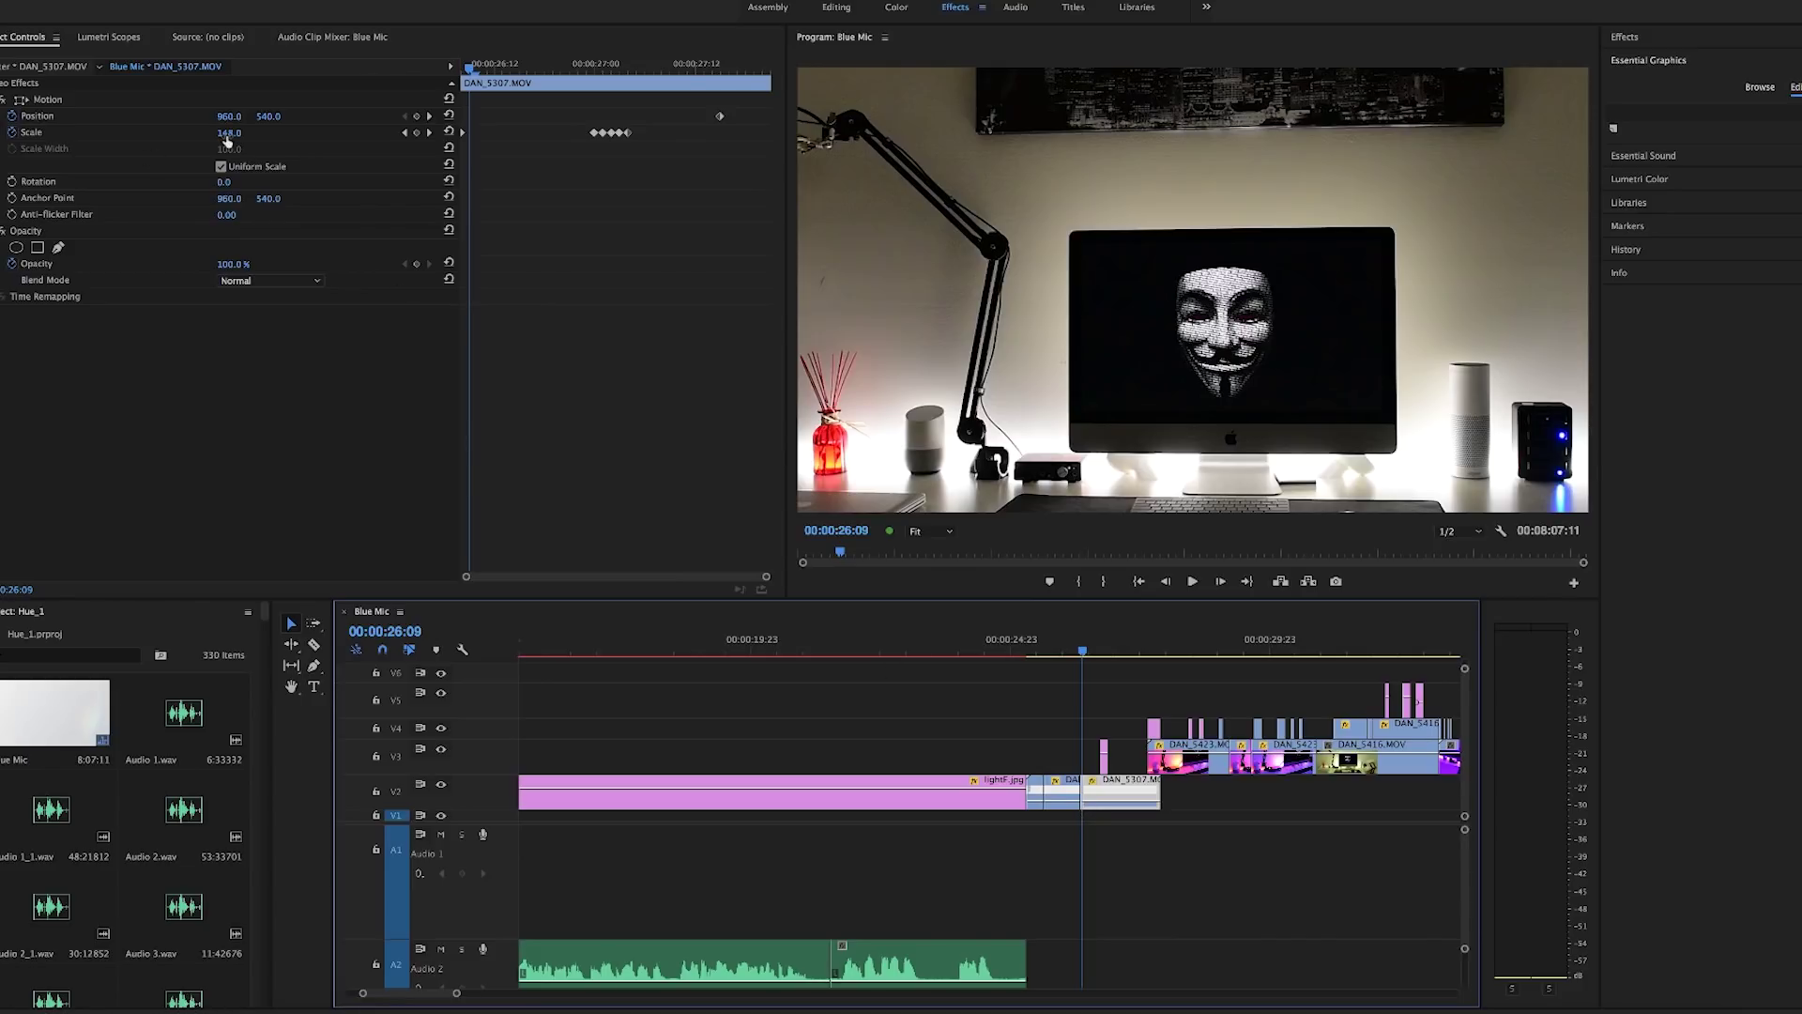
{"action": "key", "text": "Down"}
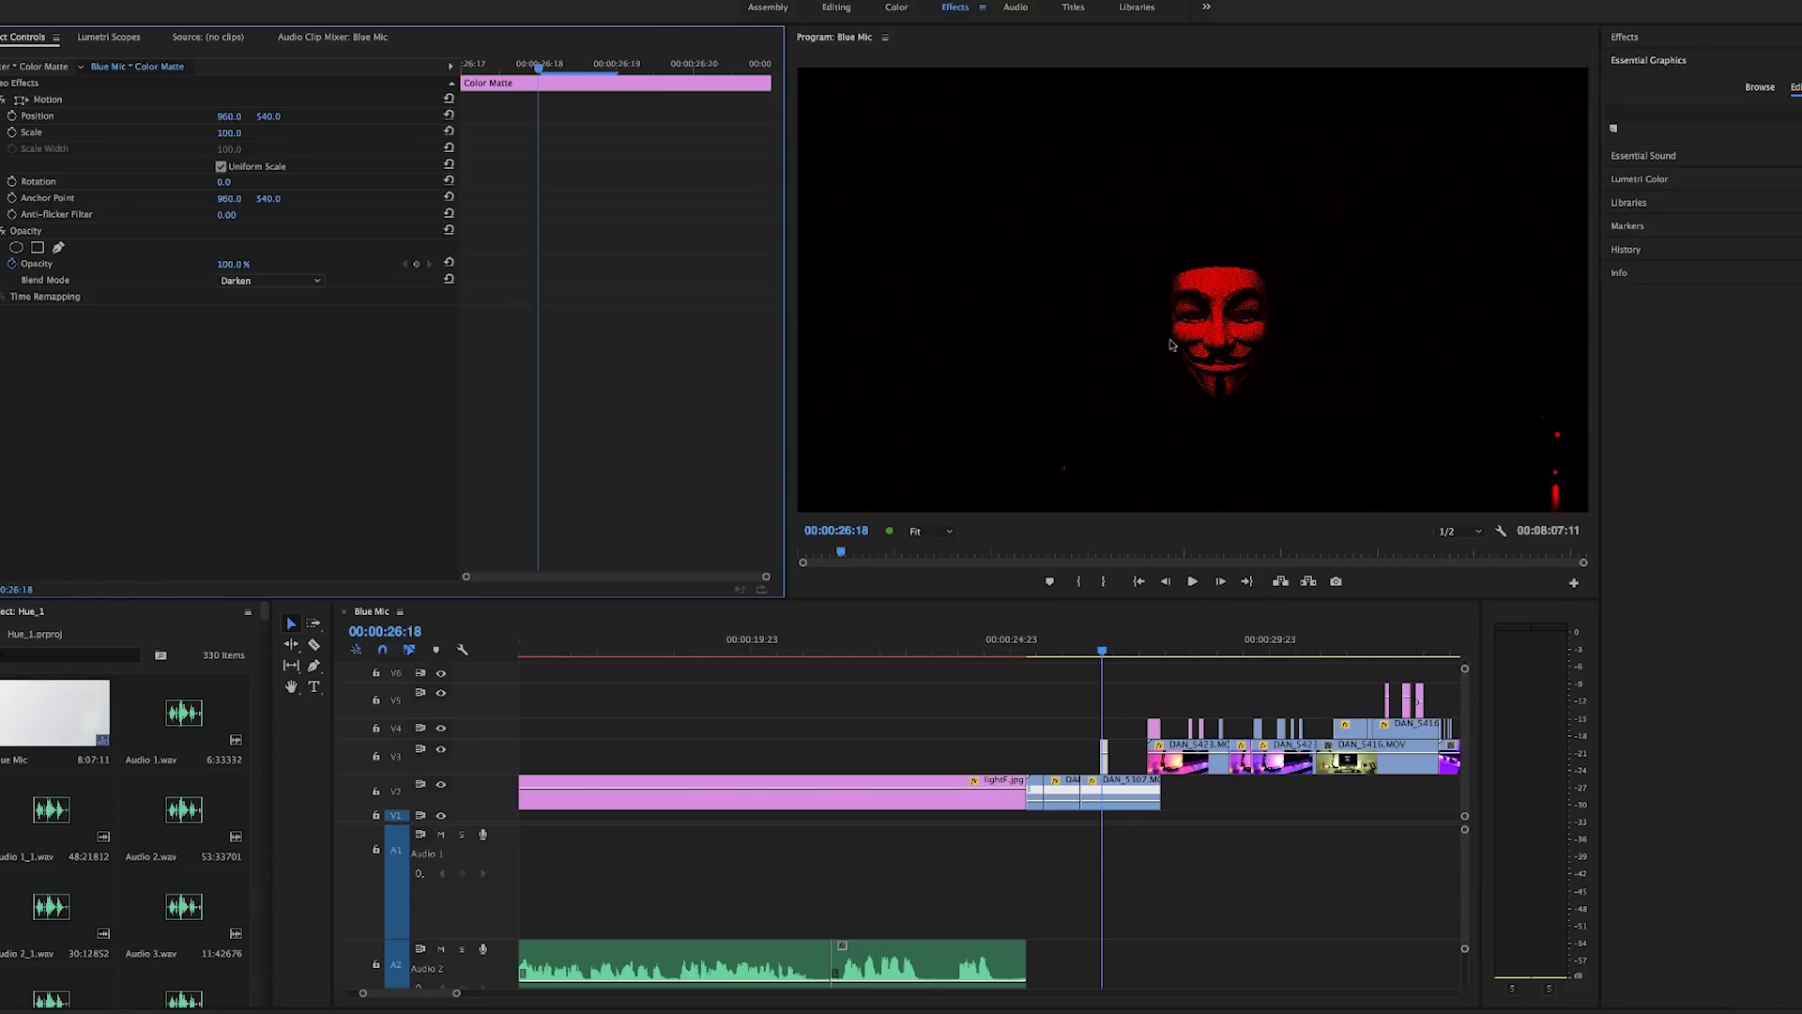
Create a new blue Color Matte named blue in the Project panel
{"action": "scroll", "coordinate": [210, 937], "scroll_direction": "down", "scroll_amount": 5}
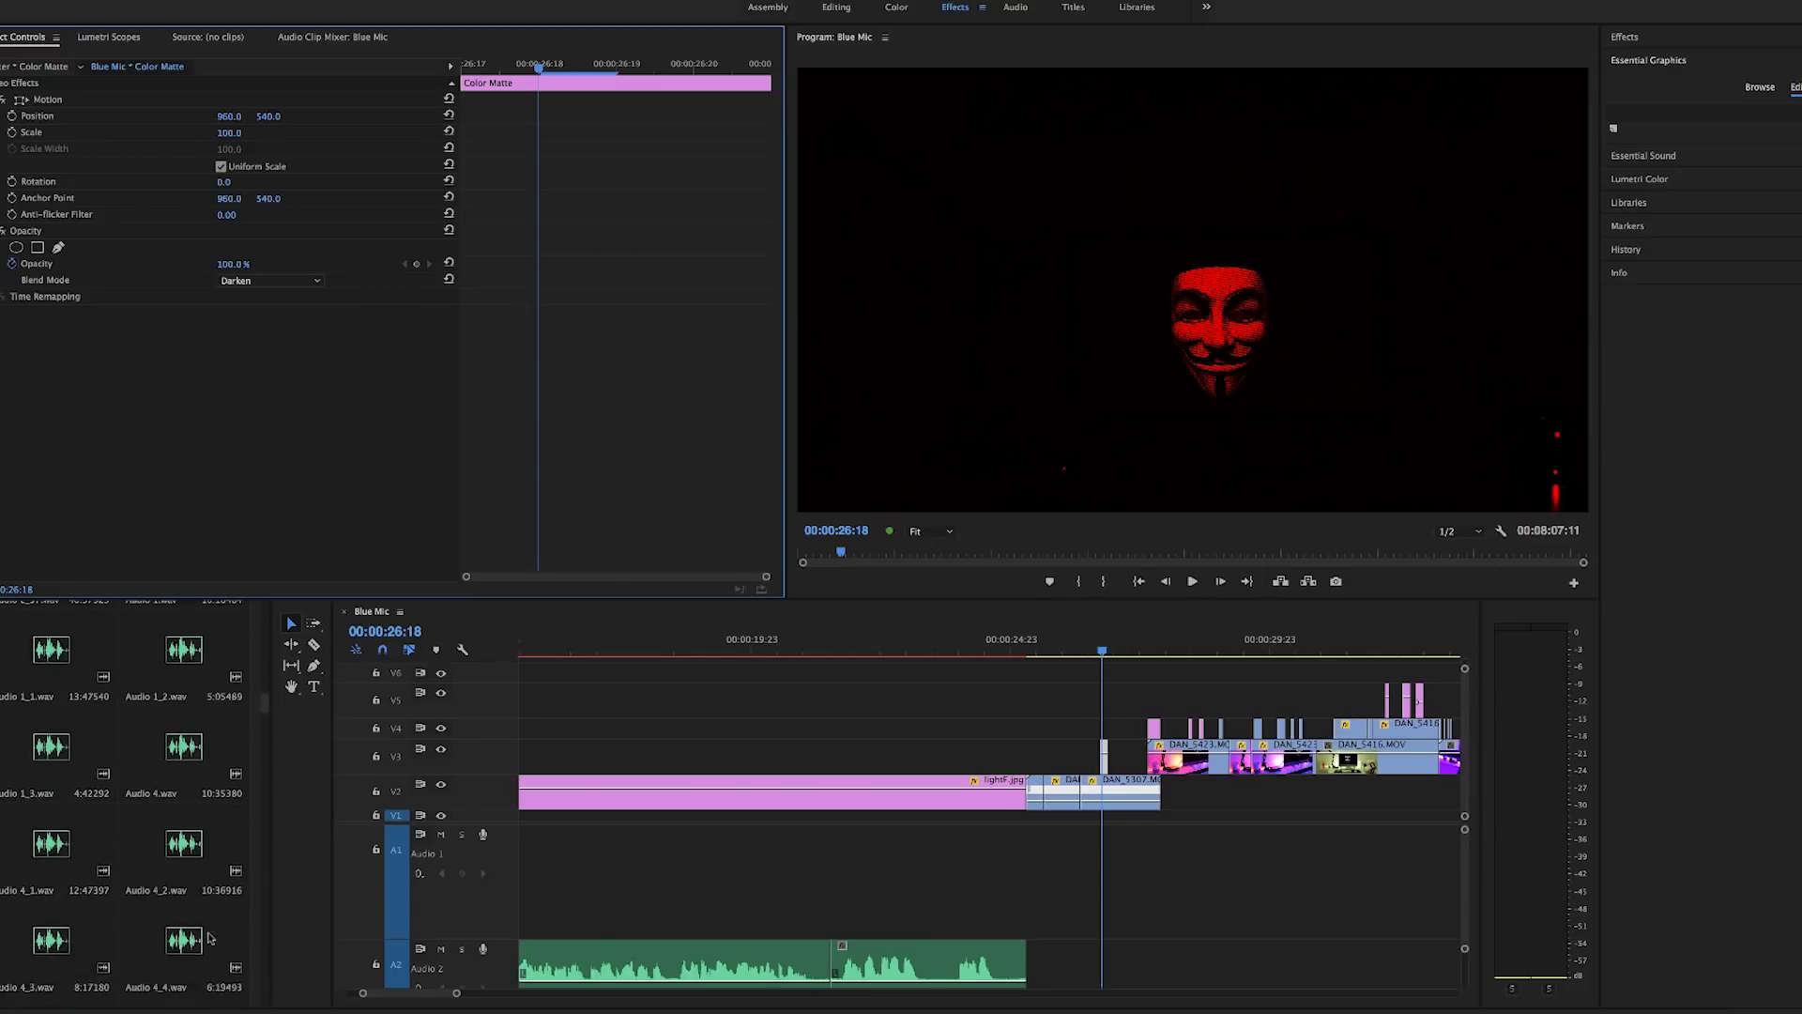
{"action": "left_click", "coordinate": [223, 968]}
{"action": "left_click", "coordinate": [240, 965]}
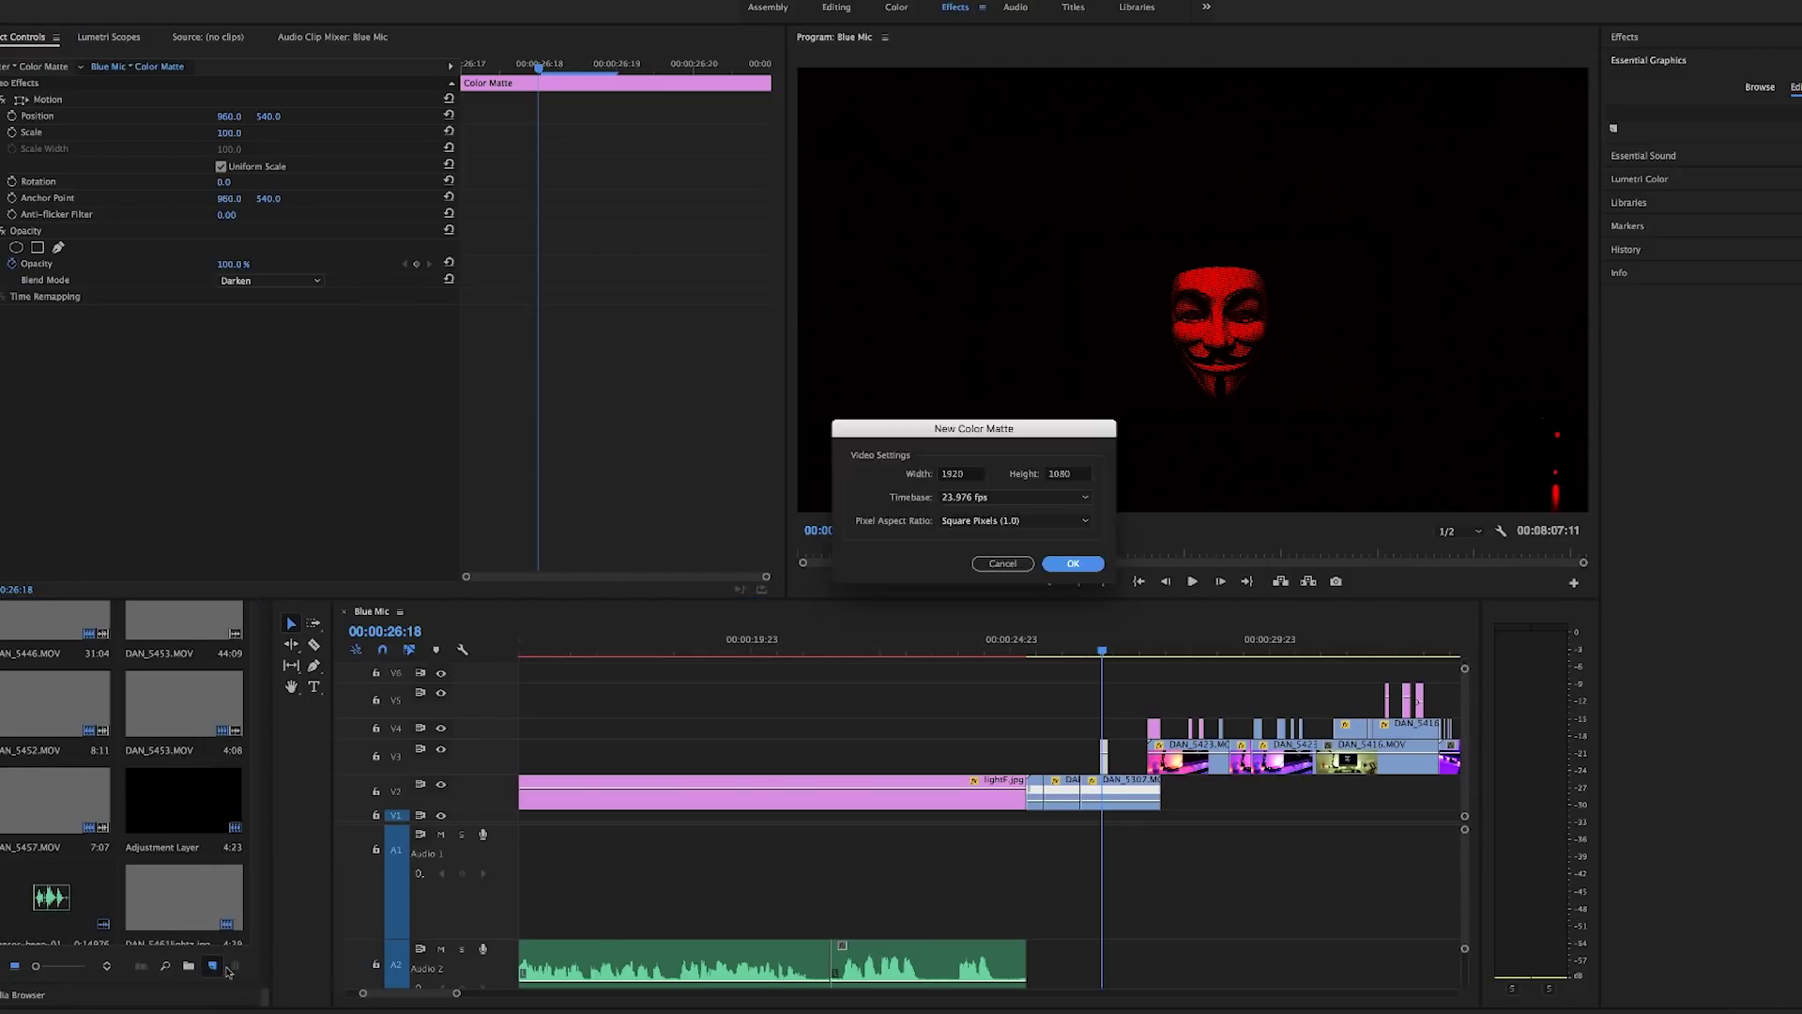
{"action": "left_click", "coordinate": [1073, 564]}
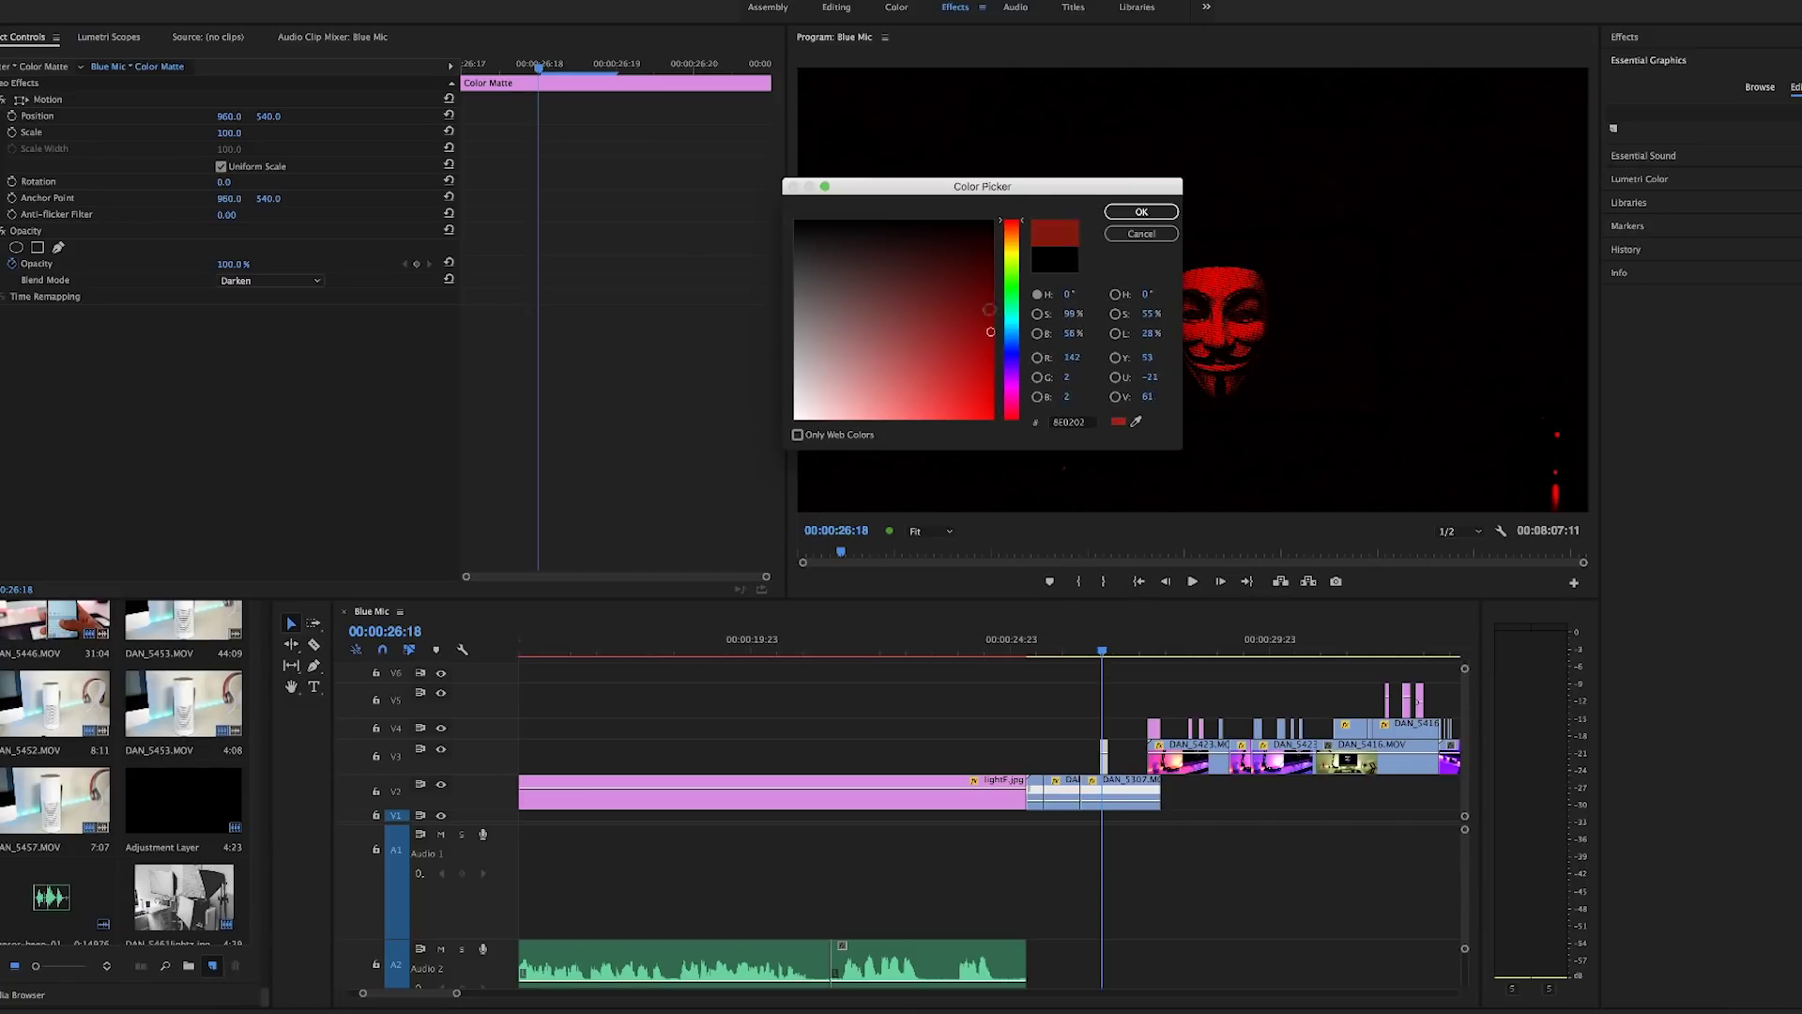
{"action": "mouse_move", "coordinate": [988, 260]}
{"action": "left_mouse_down"}
{"action": "mouse_move", "coordinate": [981, 413]}
{"action": "mouse_move", "coordinate": [1011, 334]}
{"action": "left_mouse_up"}
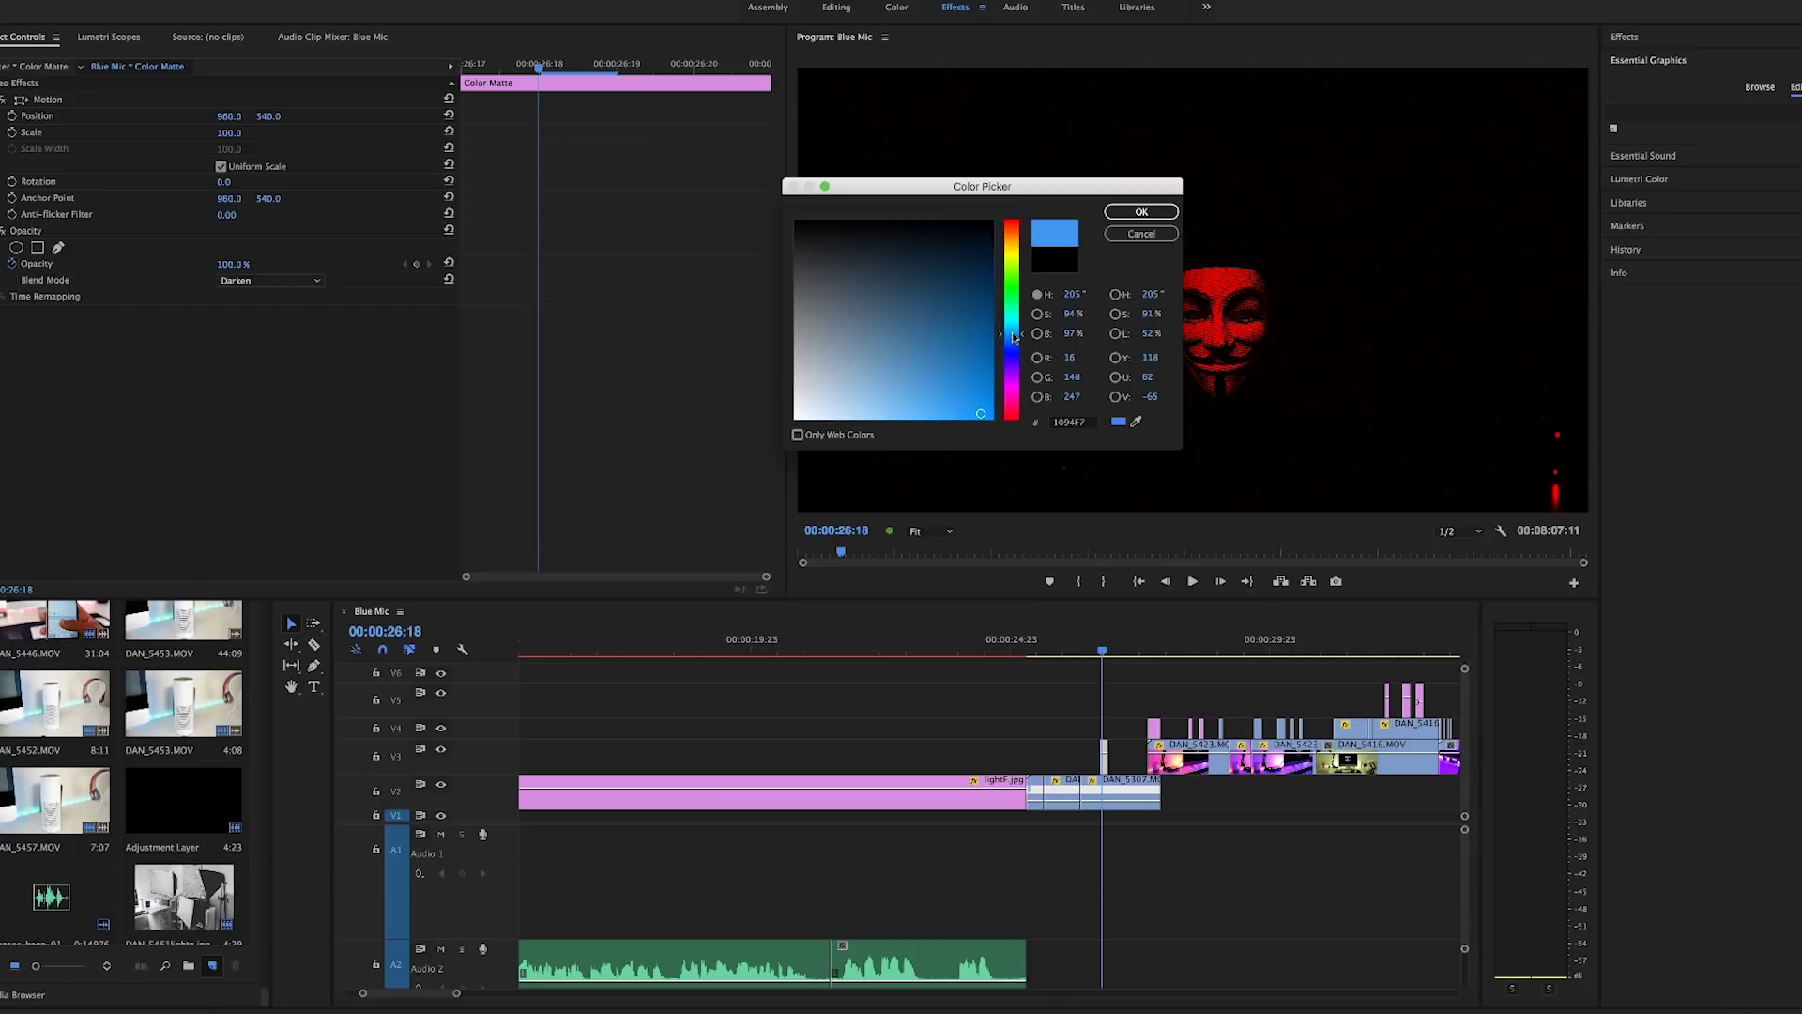
{"action": "left_click", "coordinate": [992, 419]}
{"action": "left_click", "coordinate": [1116, 209]}
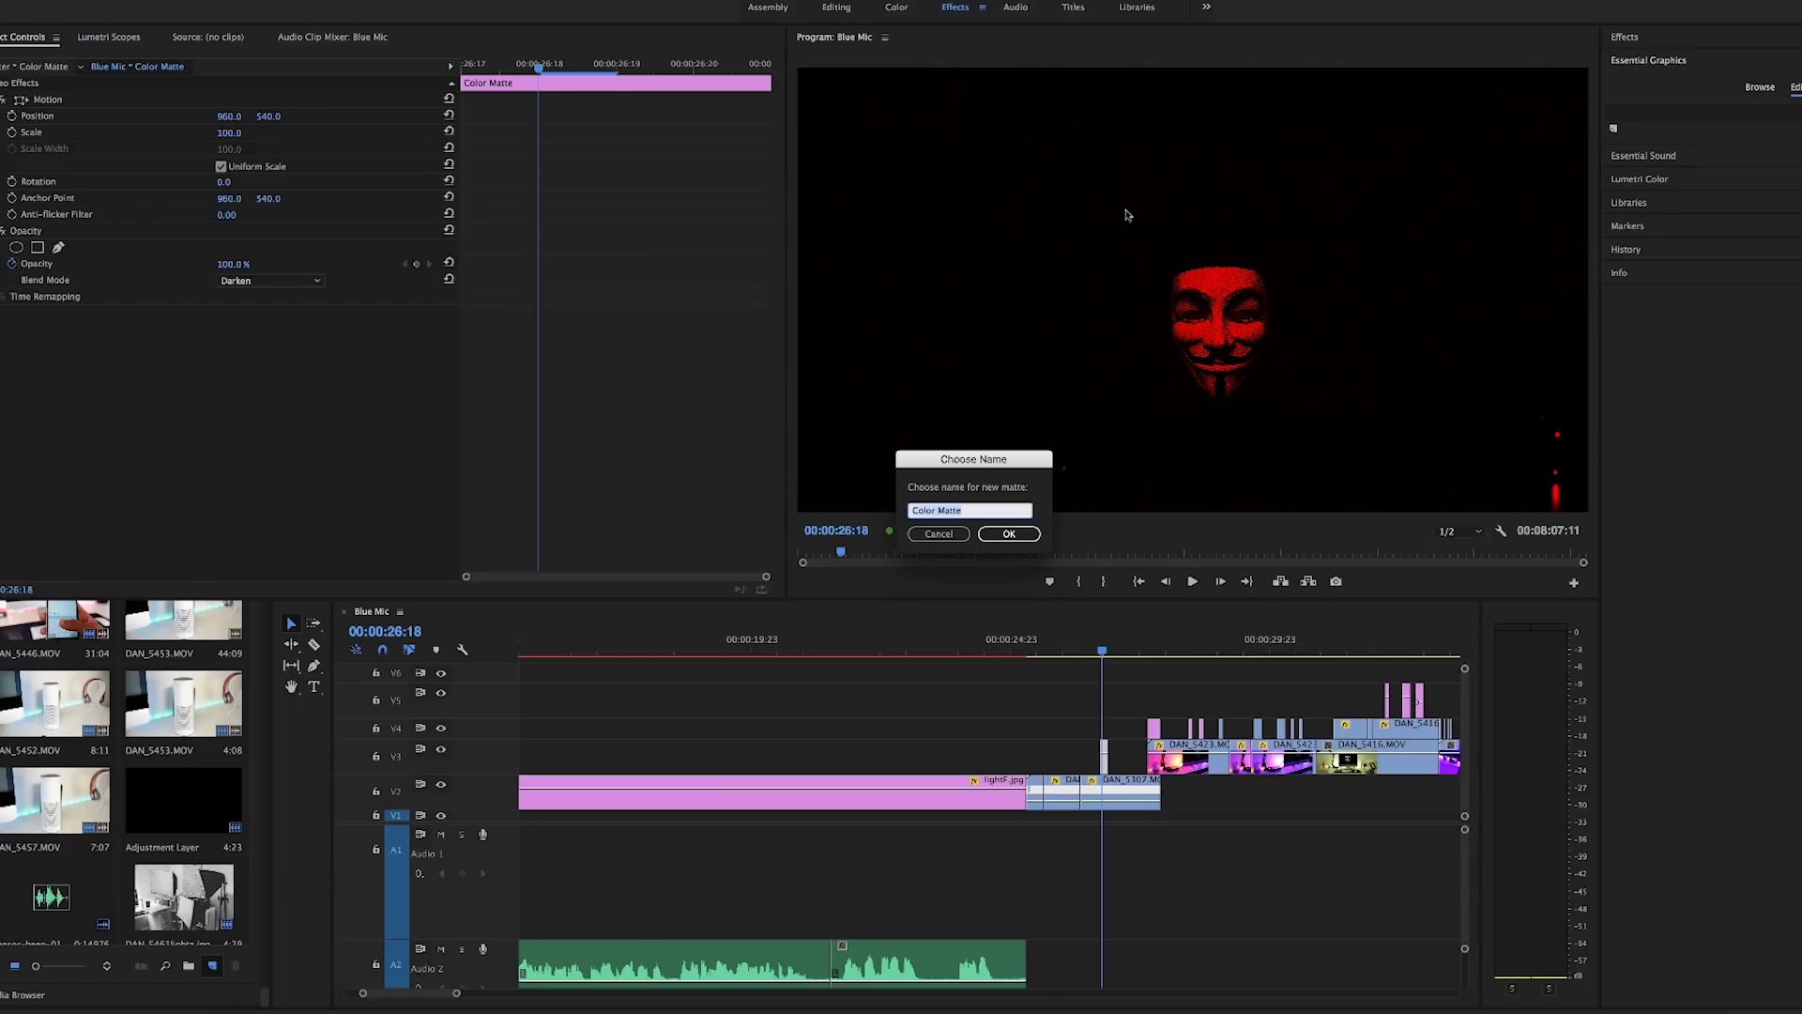
{"action": "left_click", "coordinate": [1007, 532]}
Place the blue matte above the mask clips, trim it to a brief flash, blend with Darken, and preview
{"action": "left_click_drag", "start_coordinate": [54, 985], "coordinate": [1101, 696]}
{"action": "left_click_drag", "start_coordinate": [1352, 700], "coordinate": [1108, 701]}
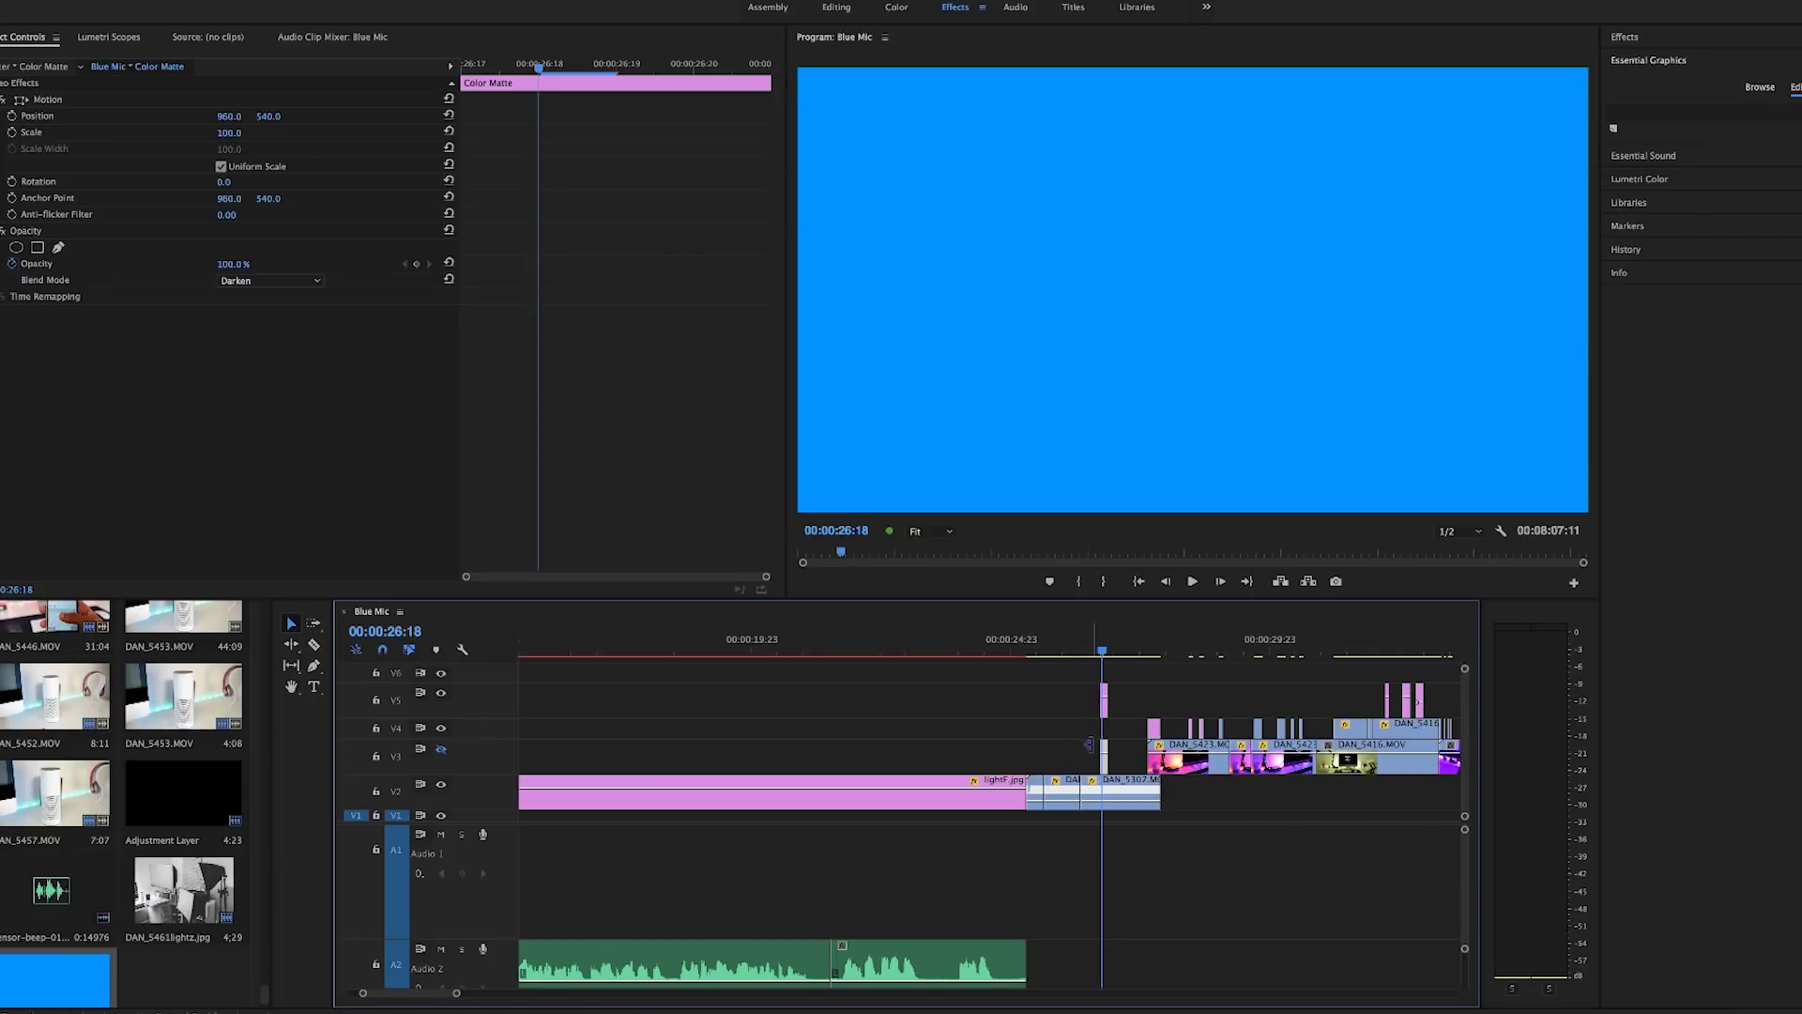
{"action": "left_click", "coordinate": [1105, 711]}
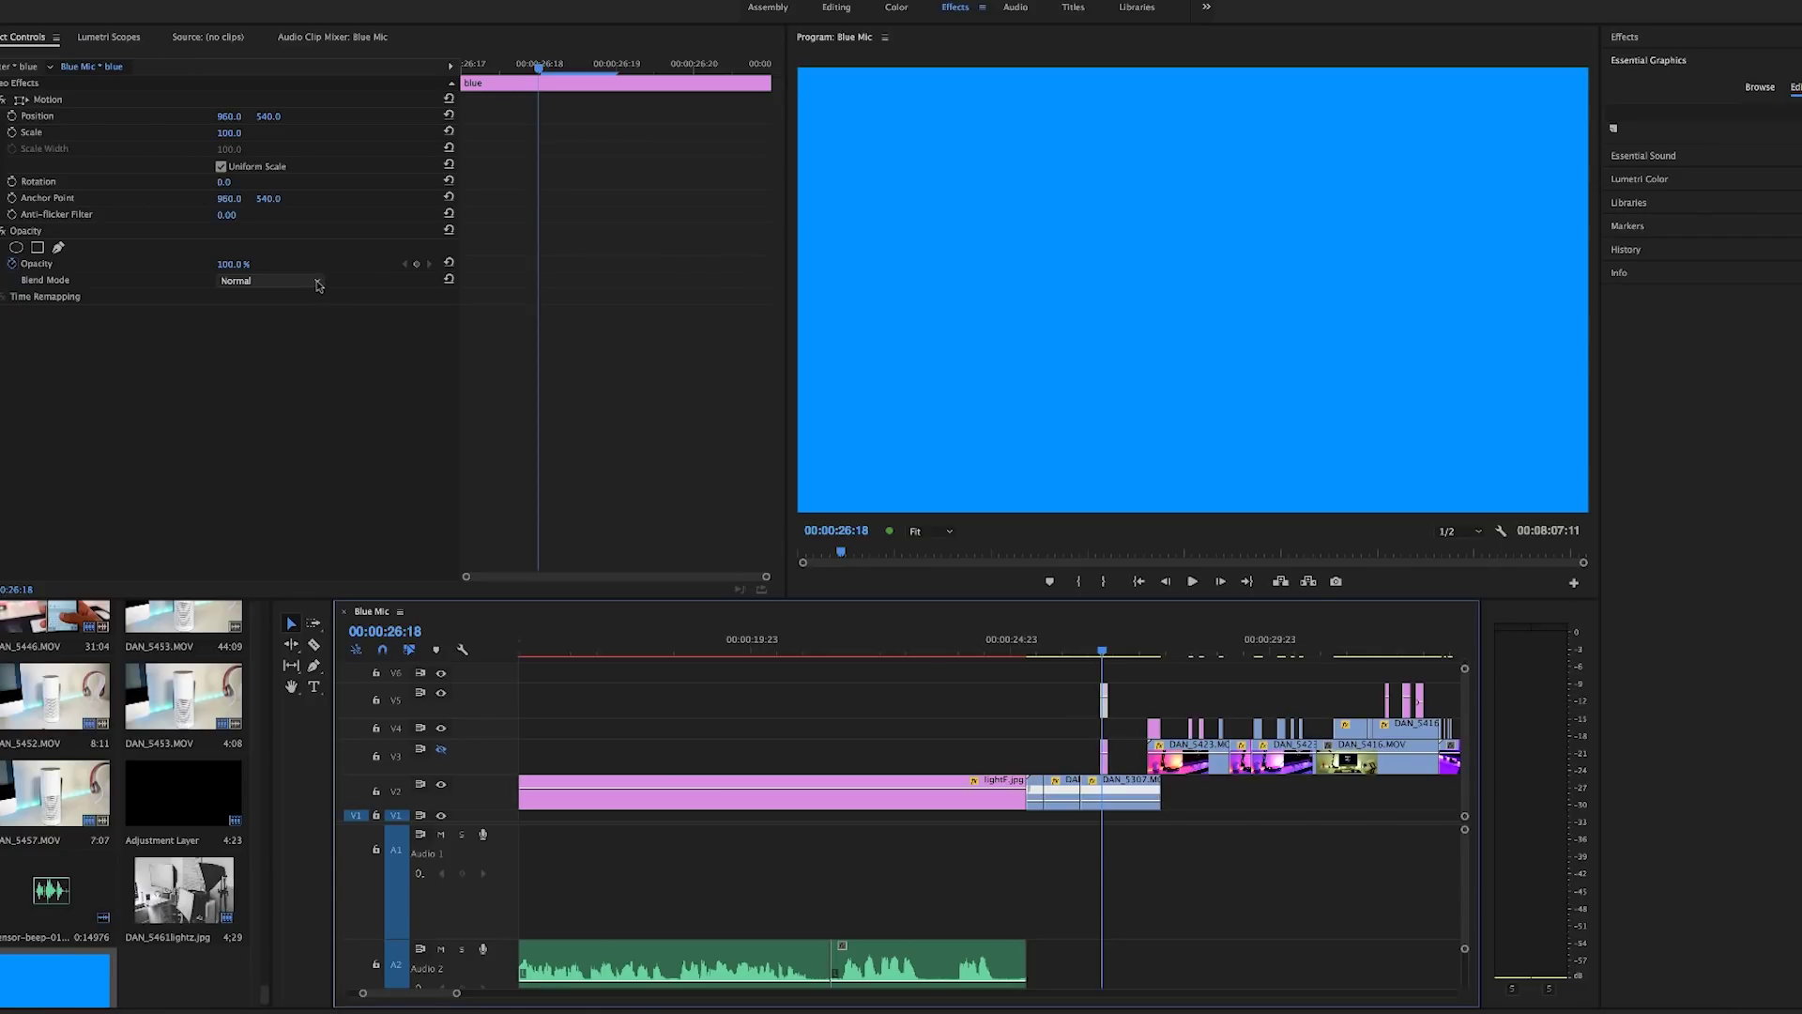
{"action": "left_click", "coordinate": [282, 280]}
{"action": "left_click", "coordinate": [279, 335]}
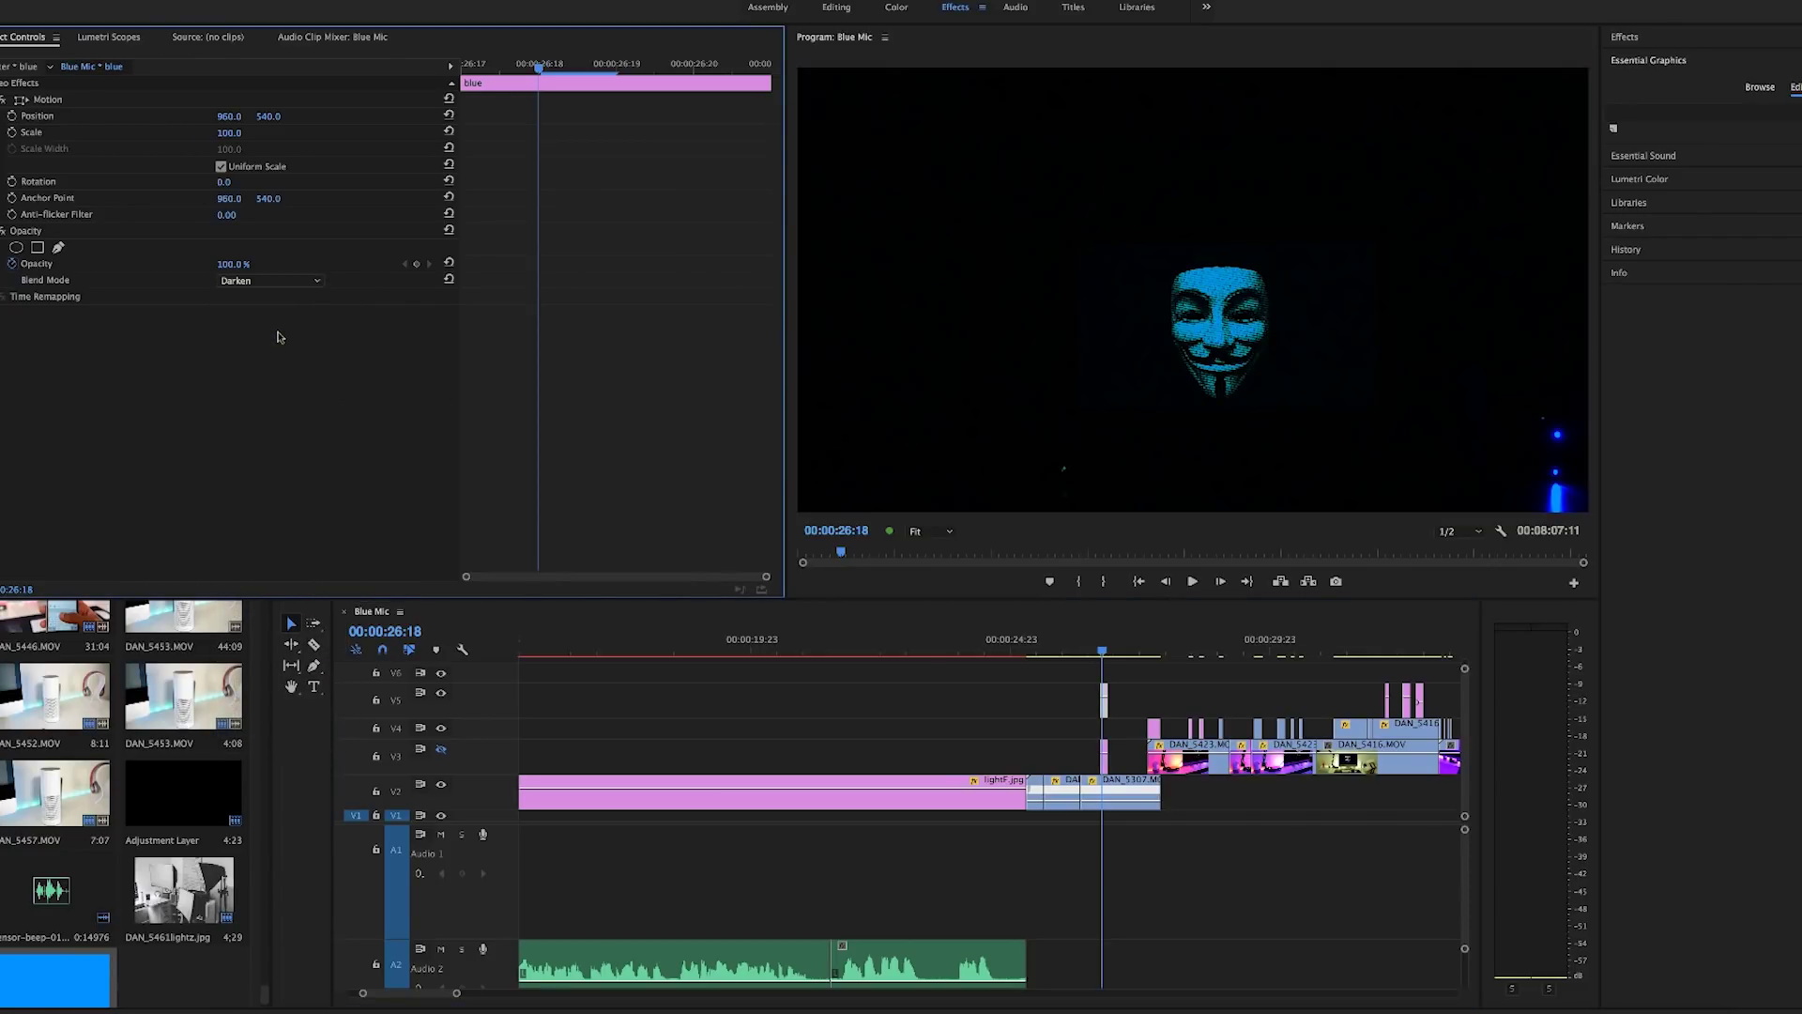
{"action": "key", "text": "space"}
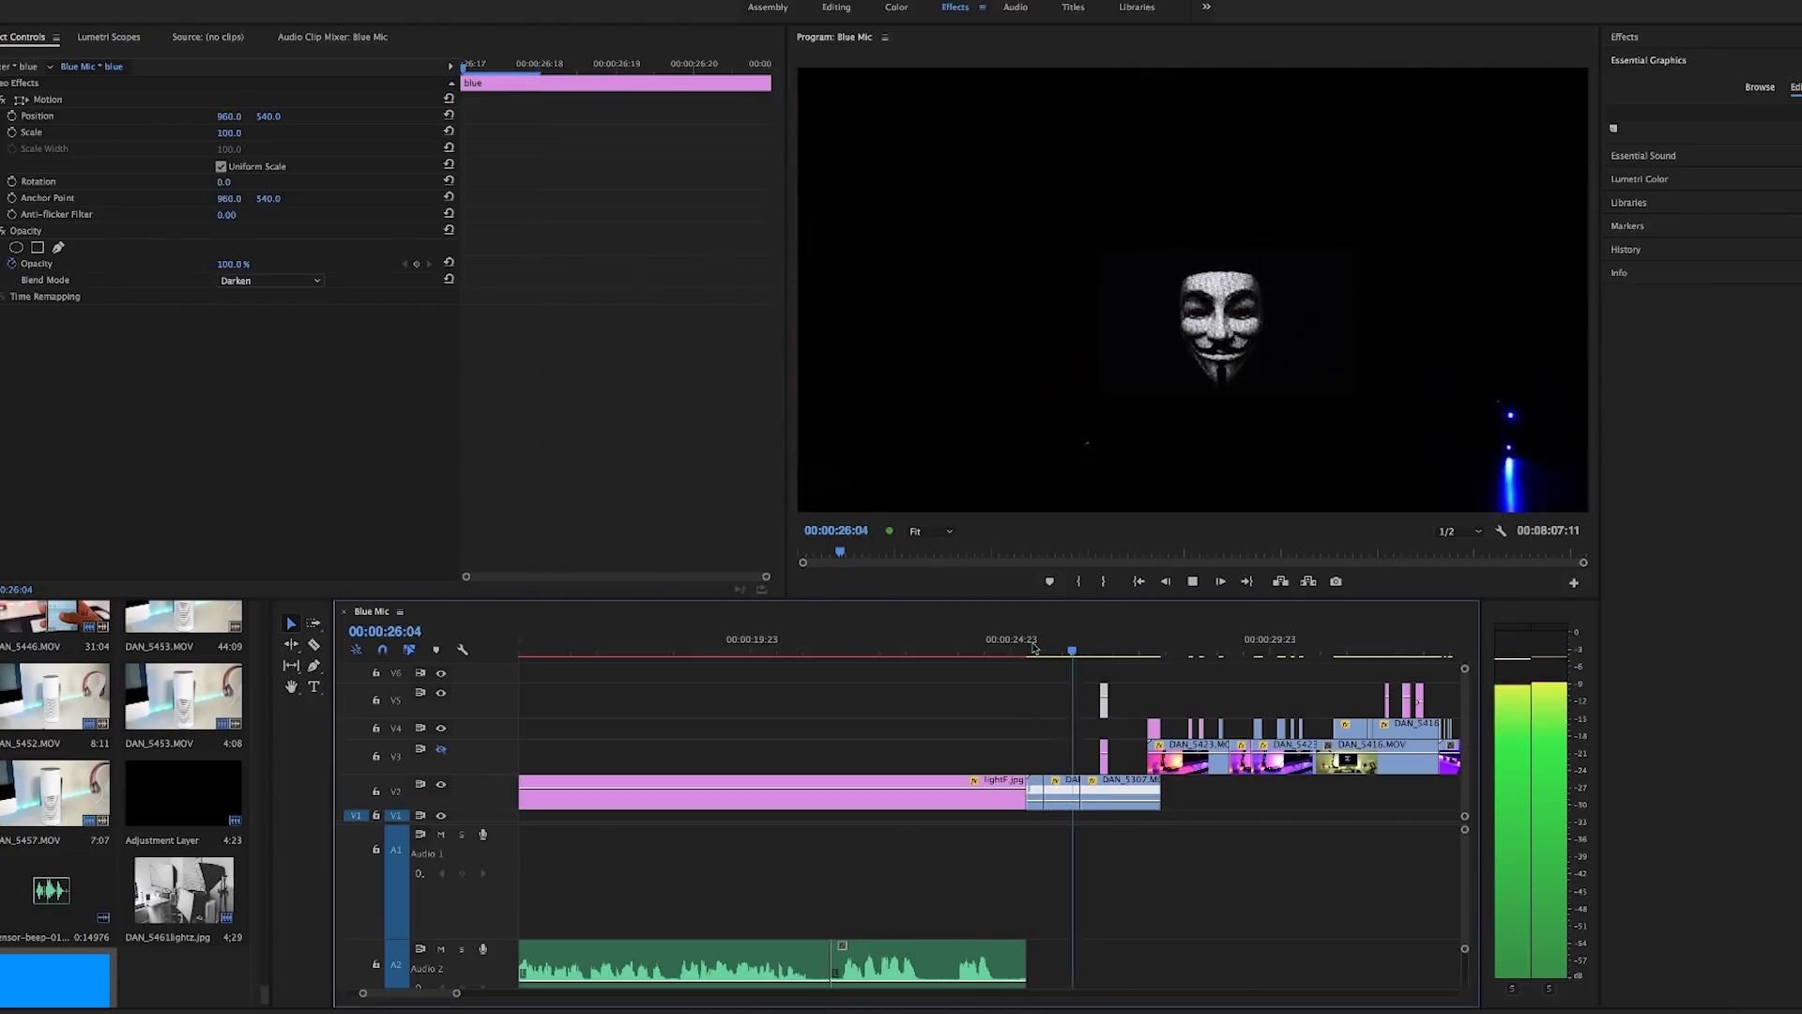
Replay the flash section from 26:22 through to 27:00
{"action": "left_click", "coordinate": [1114, 649]}
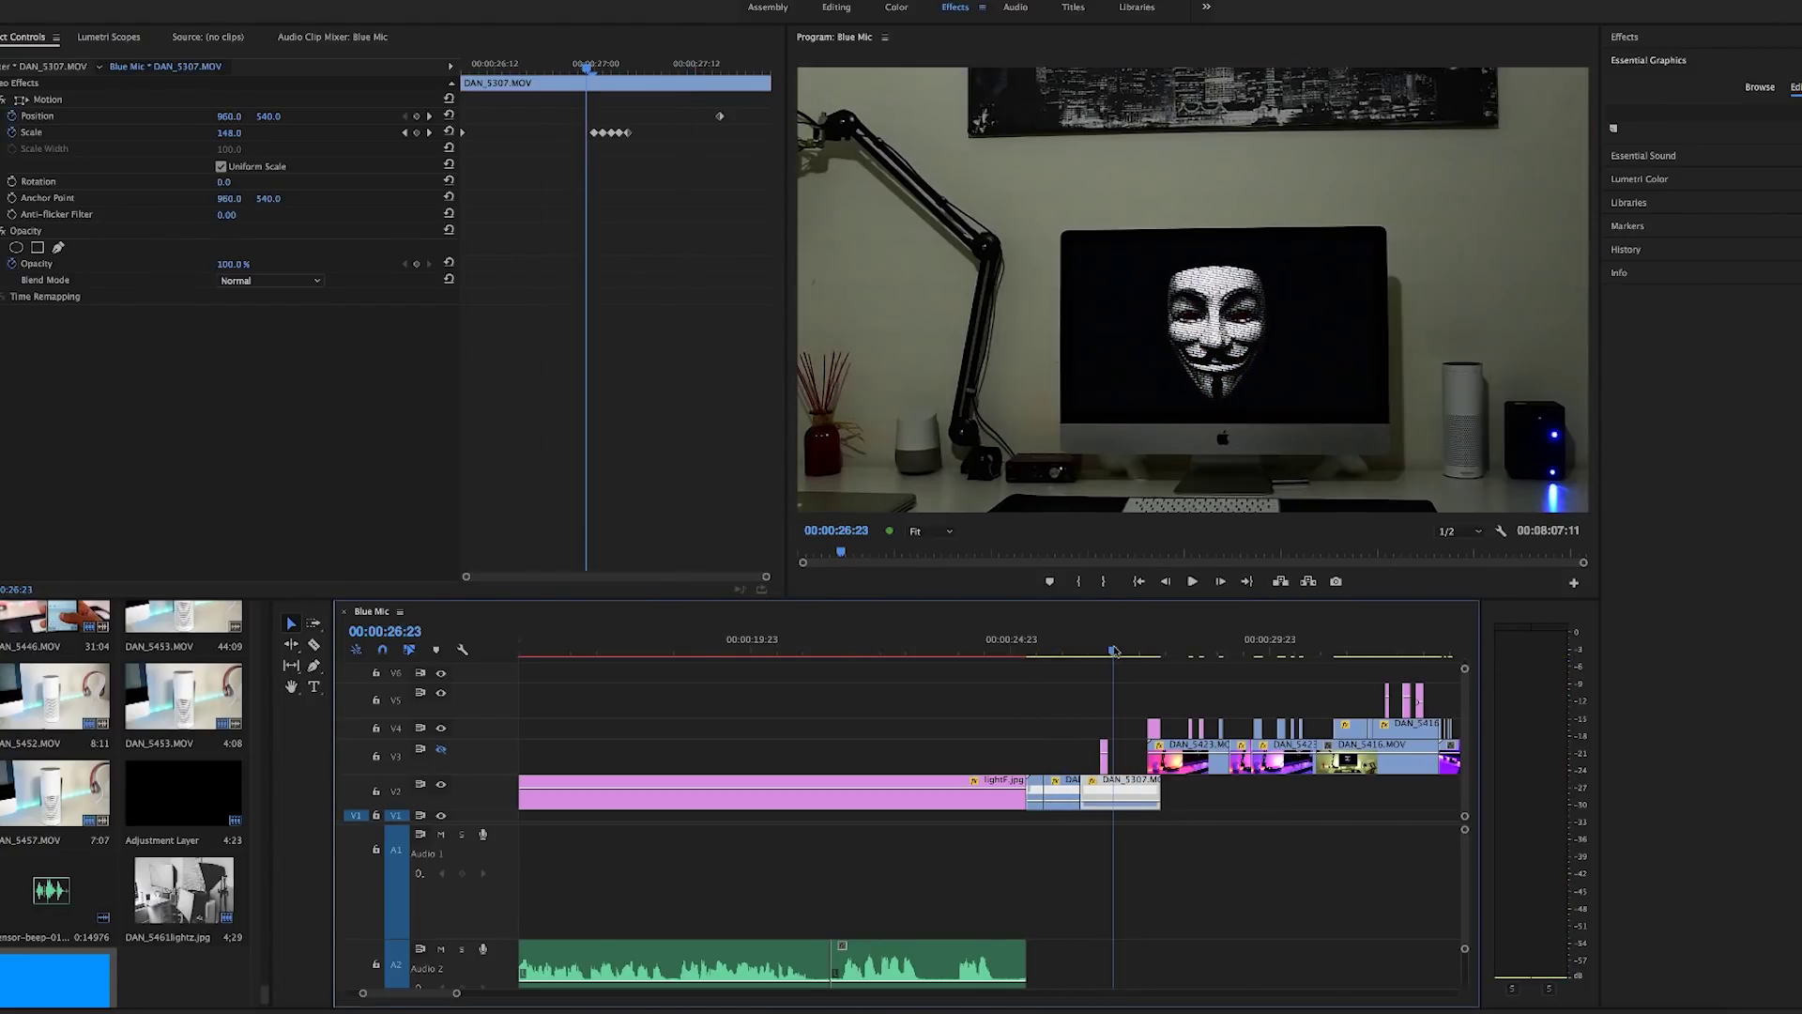
{"action": "key", "text": "space"}
{"action": "key", "text": "space"}
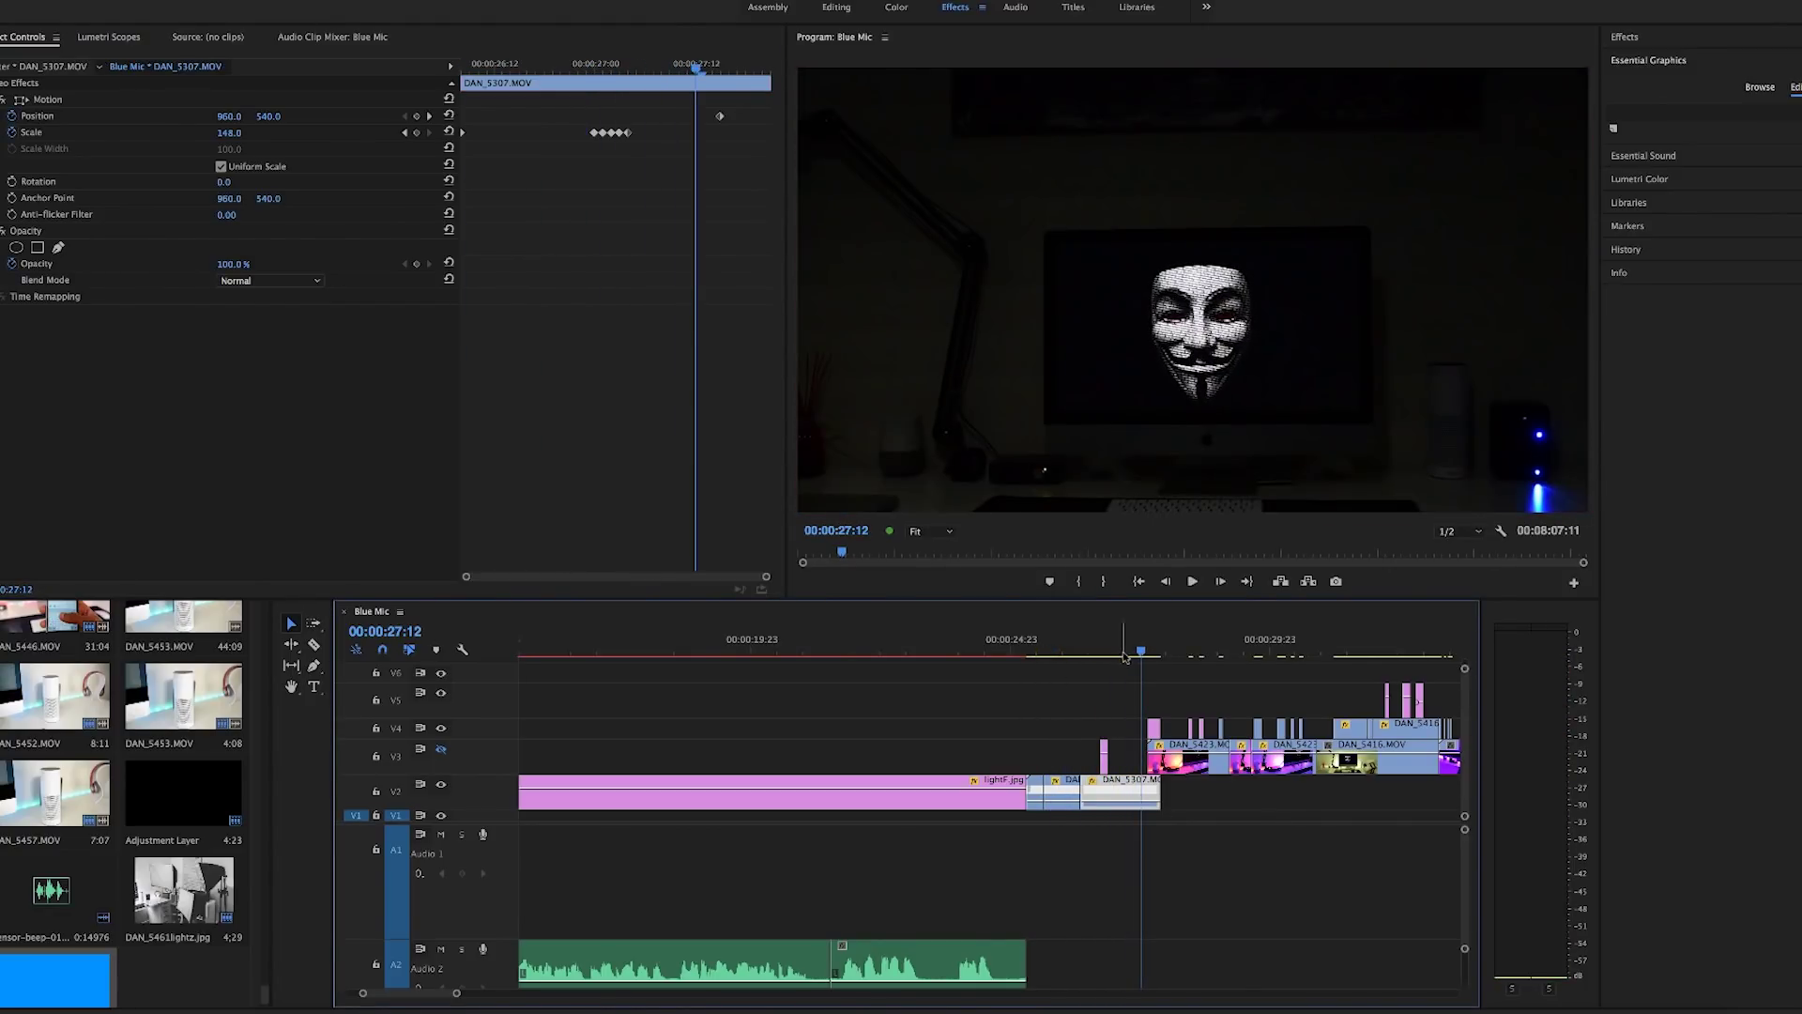
{"action": "left_click", "coordinate": [1111, 651]}
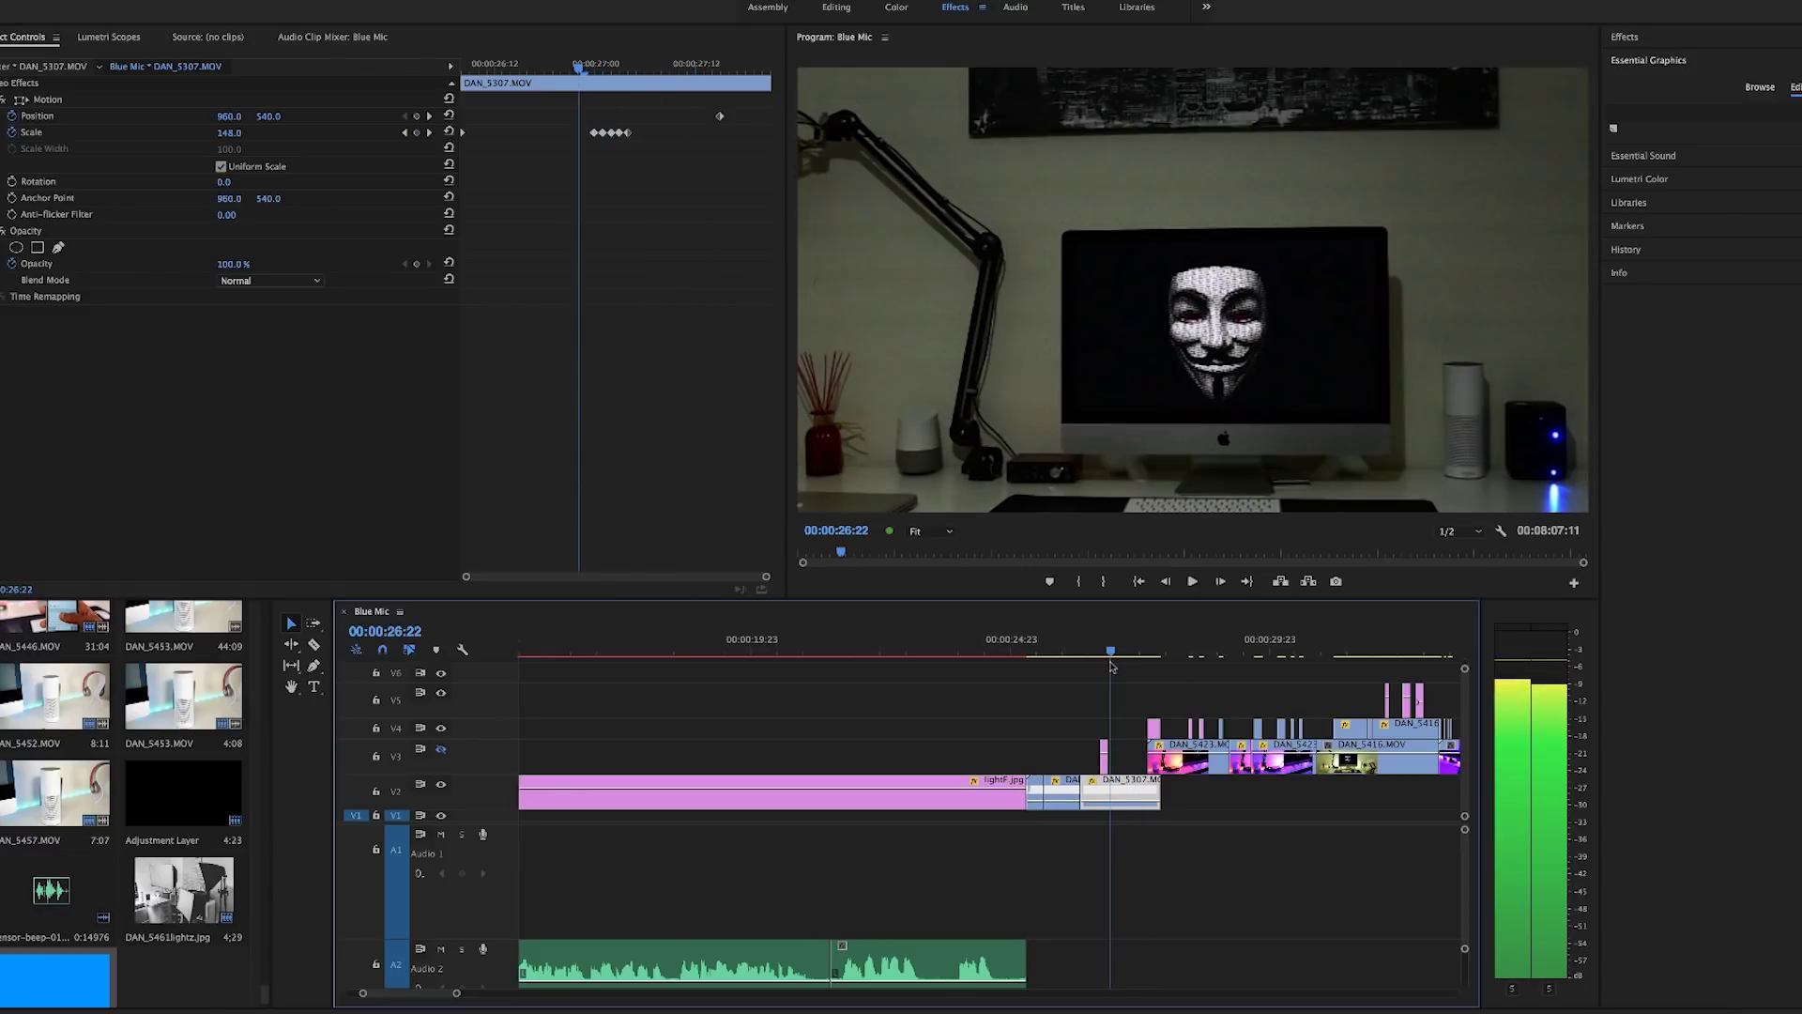
{"action": "left_click", "coordinate": [1115, 650]}
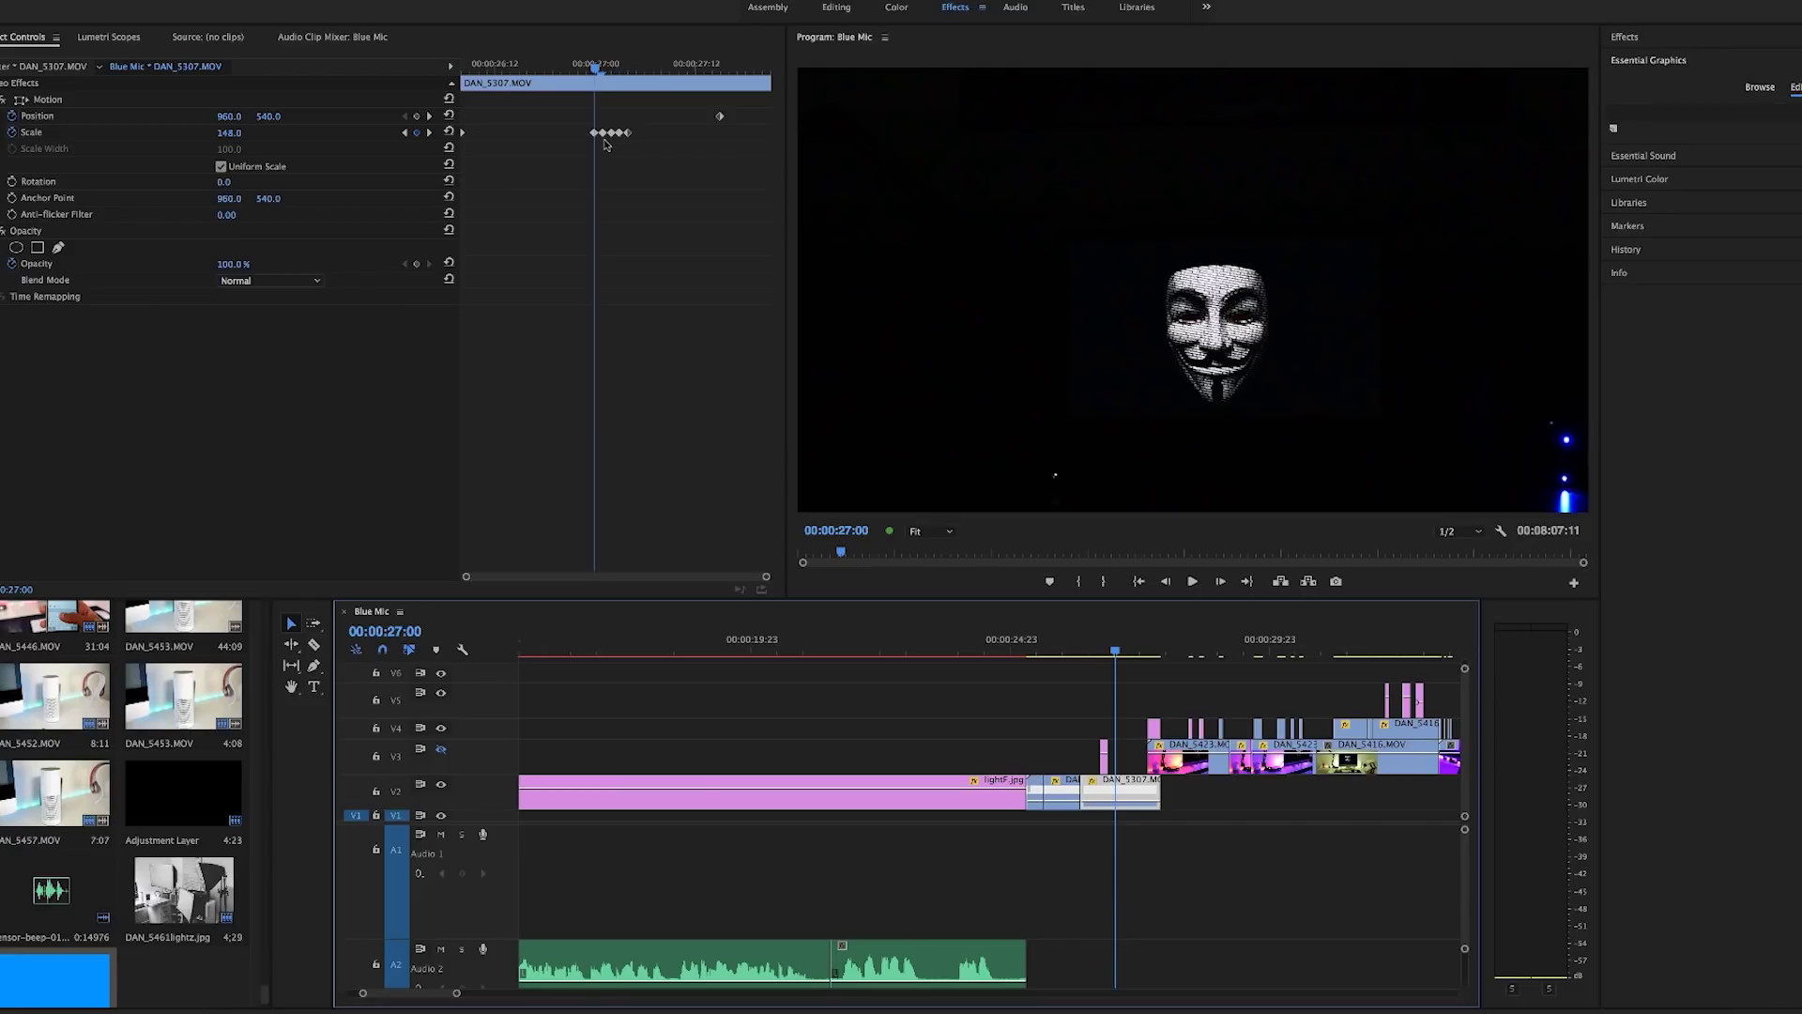
Step frame by frame through the DAN_5307 Scale jumps between 148 and 227
{"action": "key", "text": "Right"}
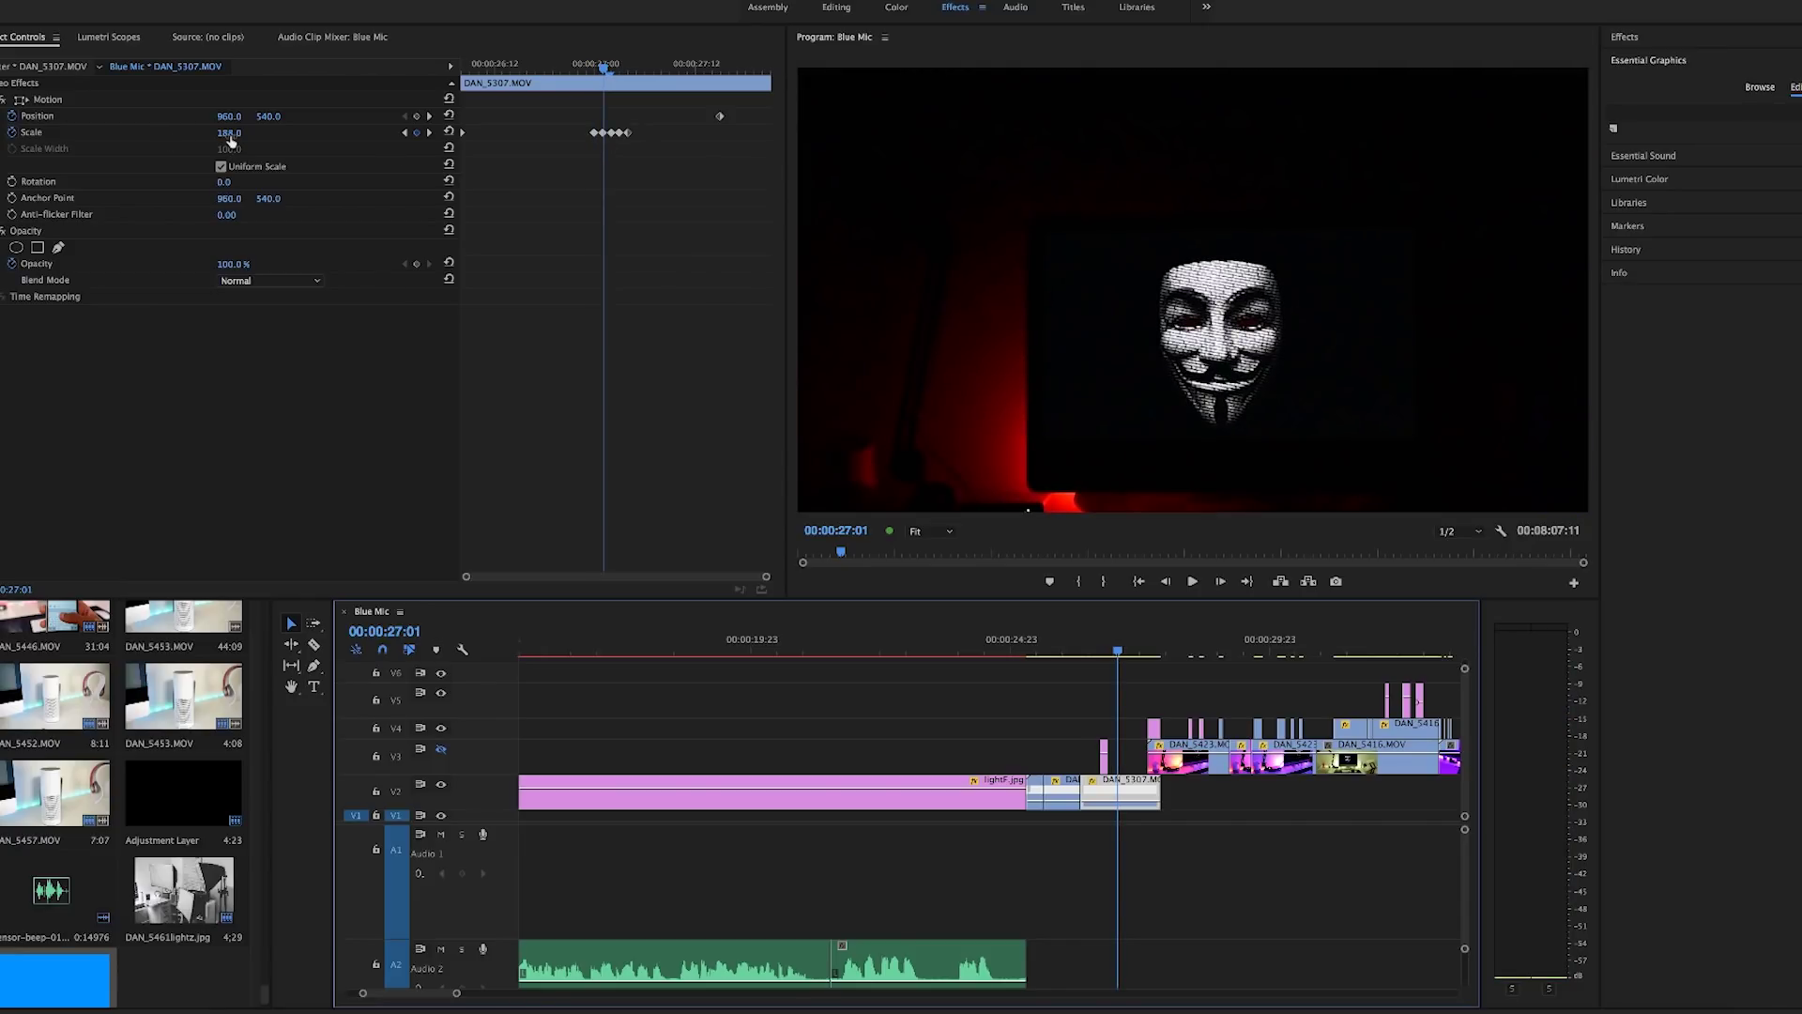
{"action": "left_click", "coordinate": [229, 133]}
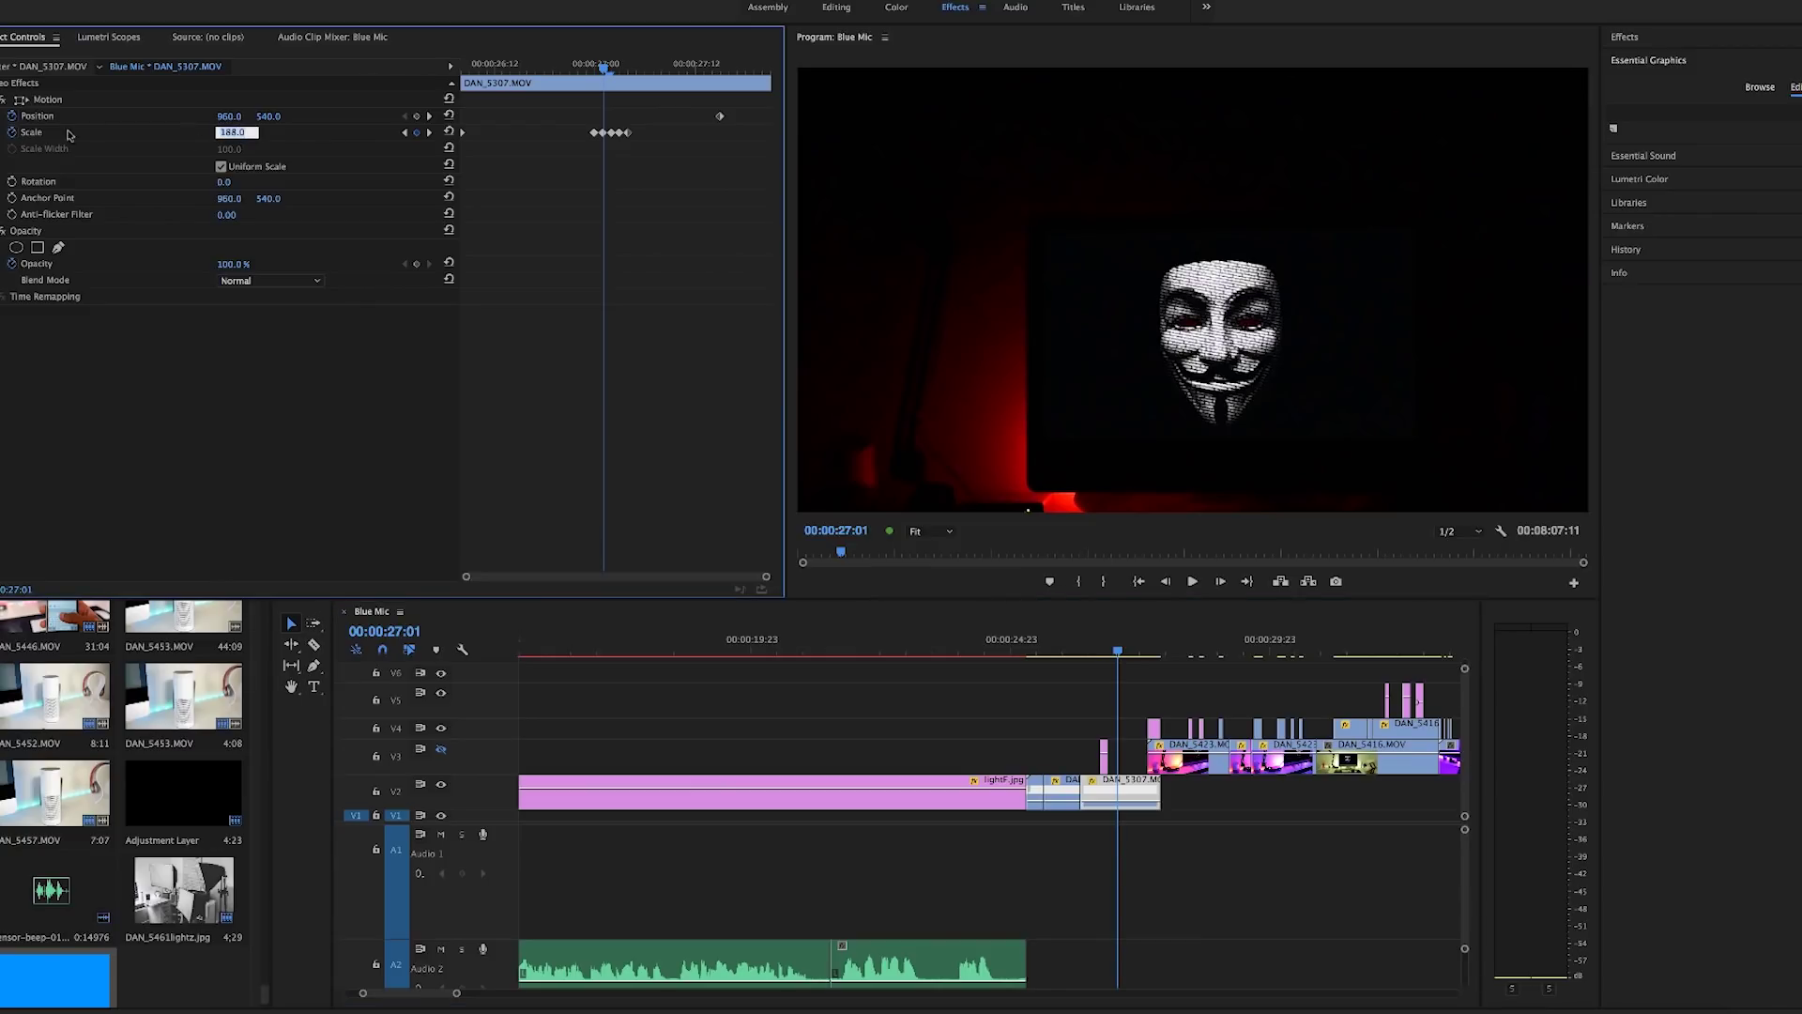
{"action": "key", "text": "Return"}
{"action": "key", "text": "Right"}
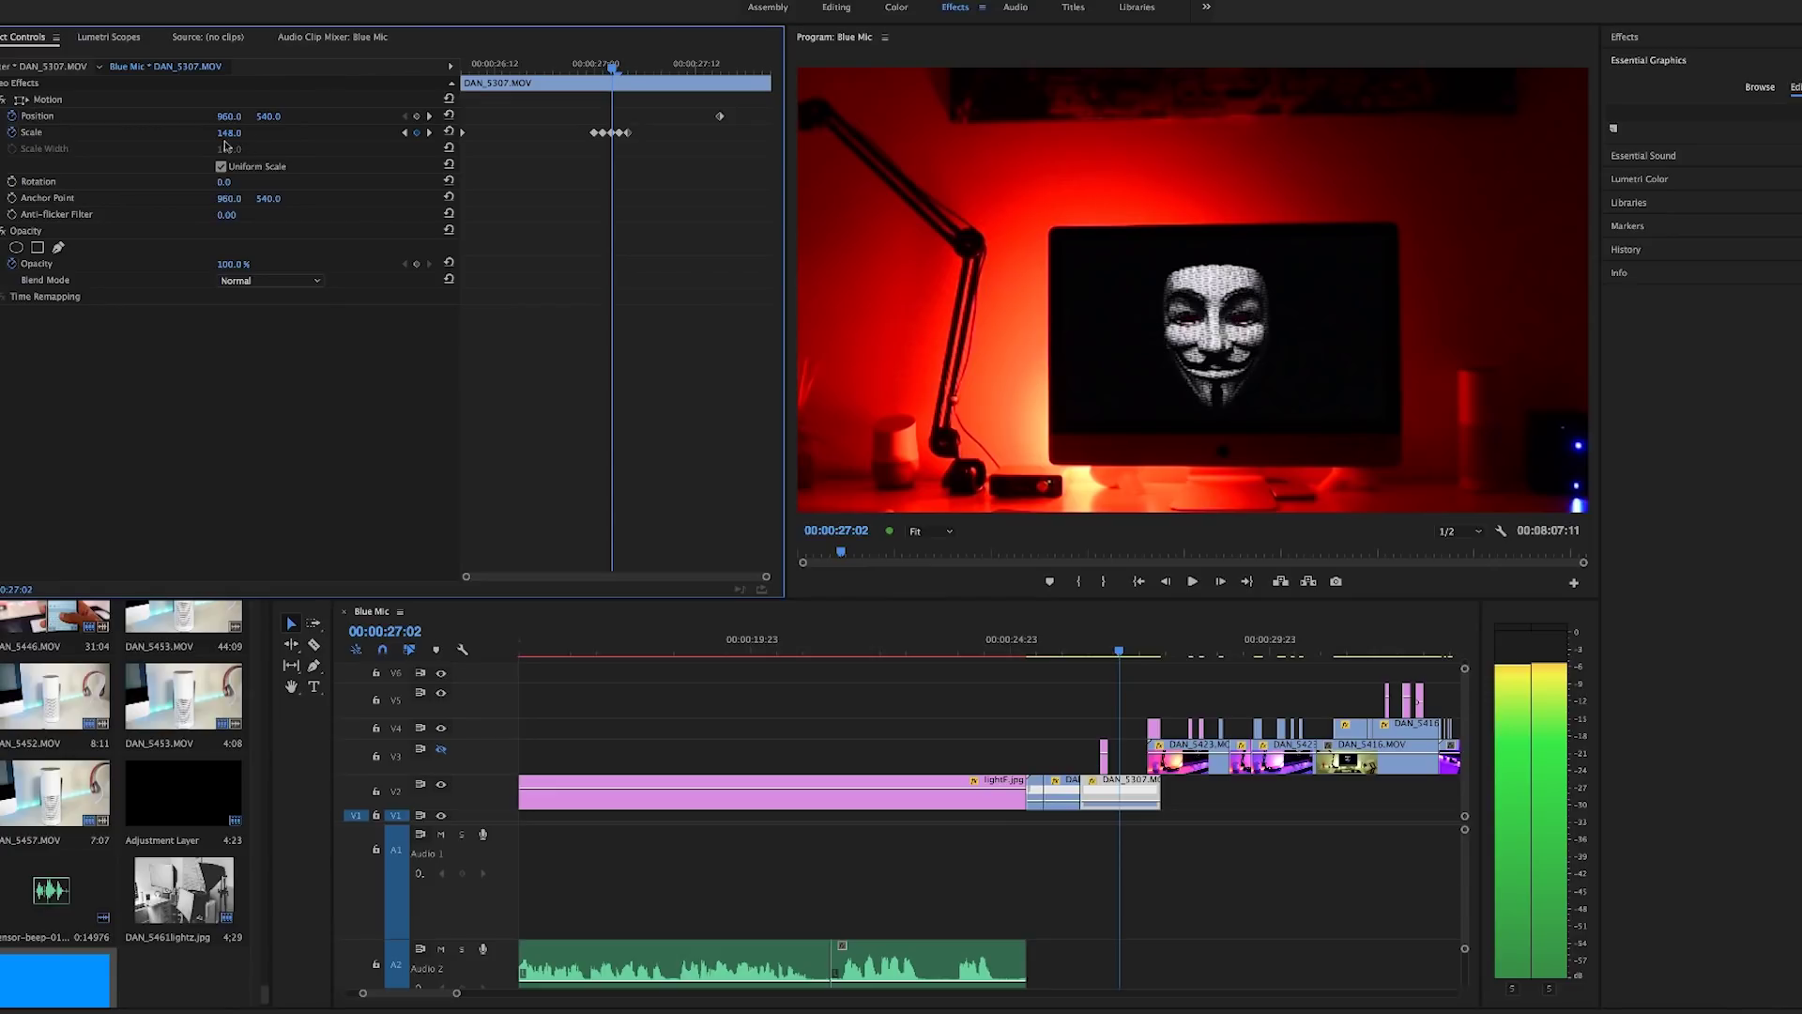
{"action": "key", "text": "Right"}
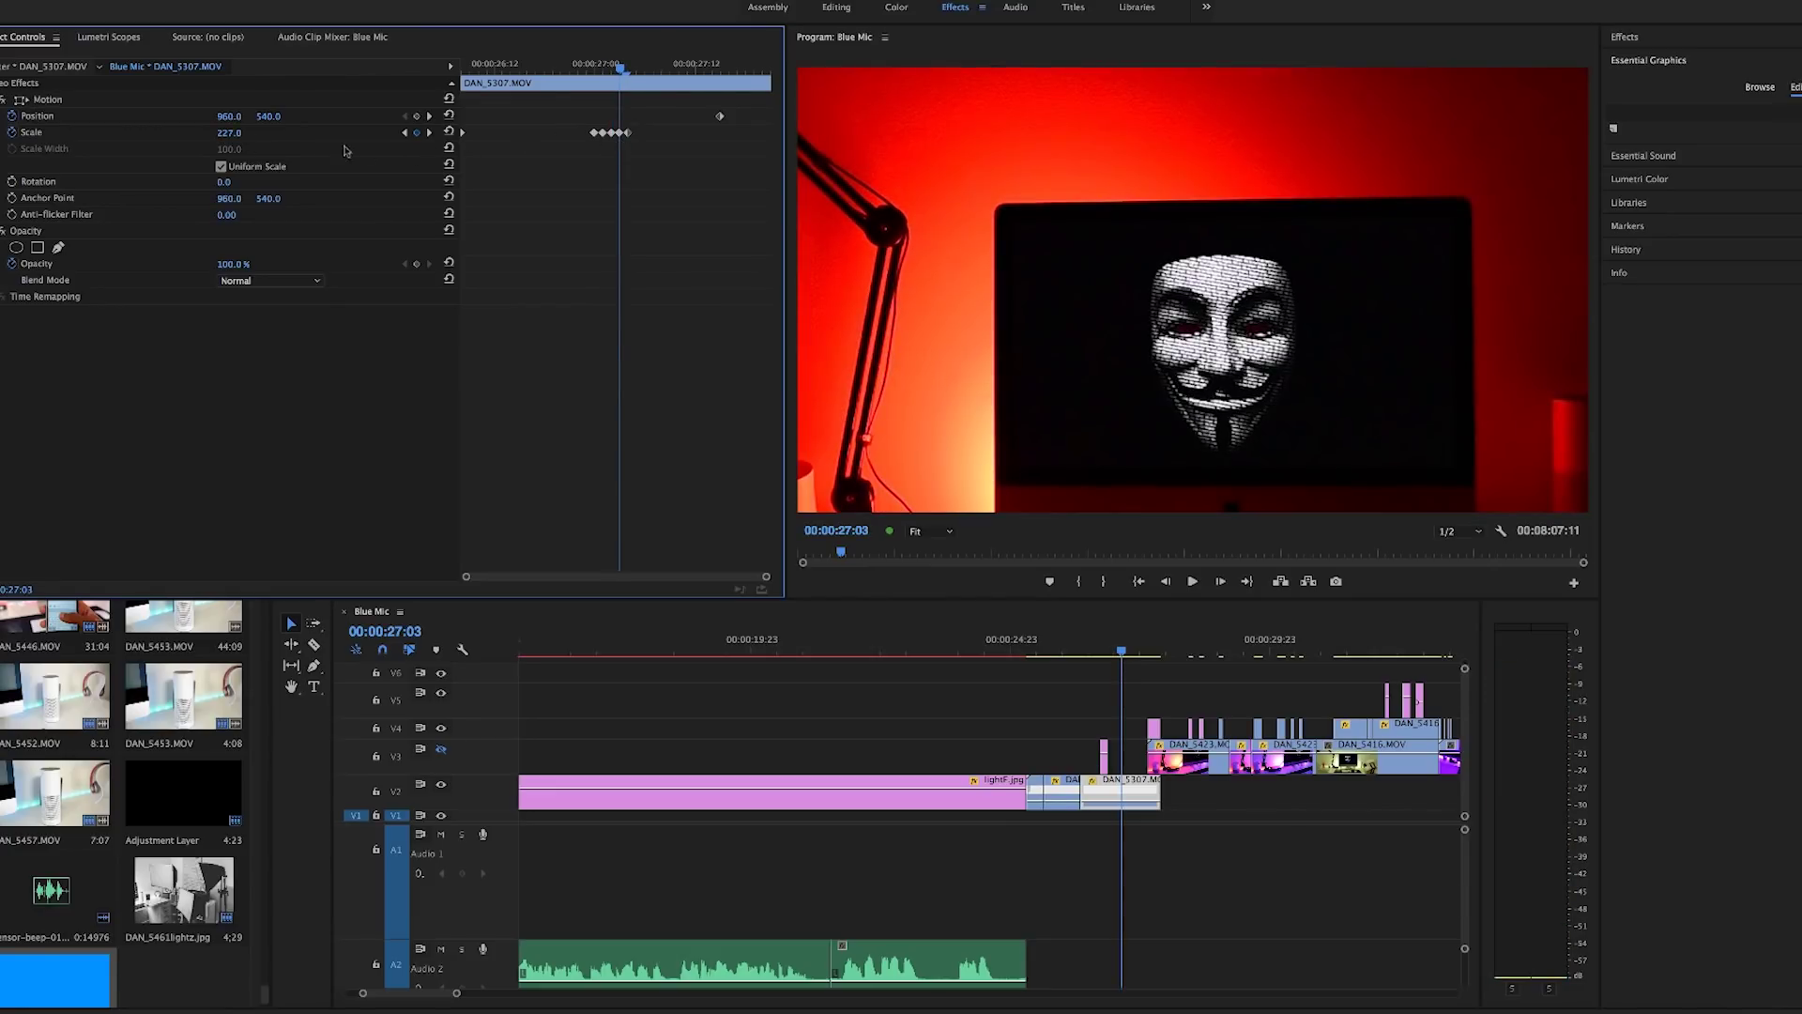
{"action": "key", "text": "Right"}
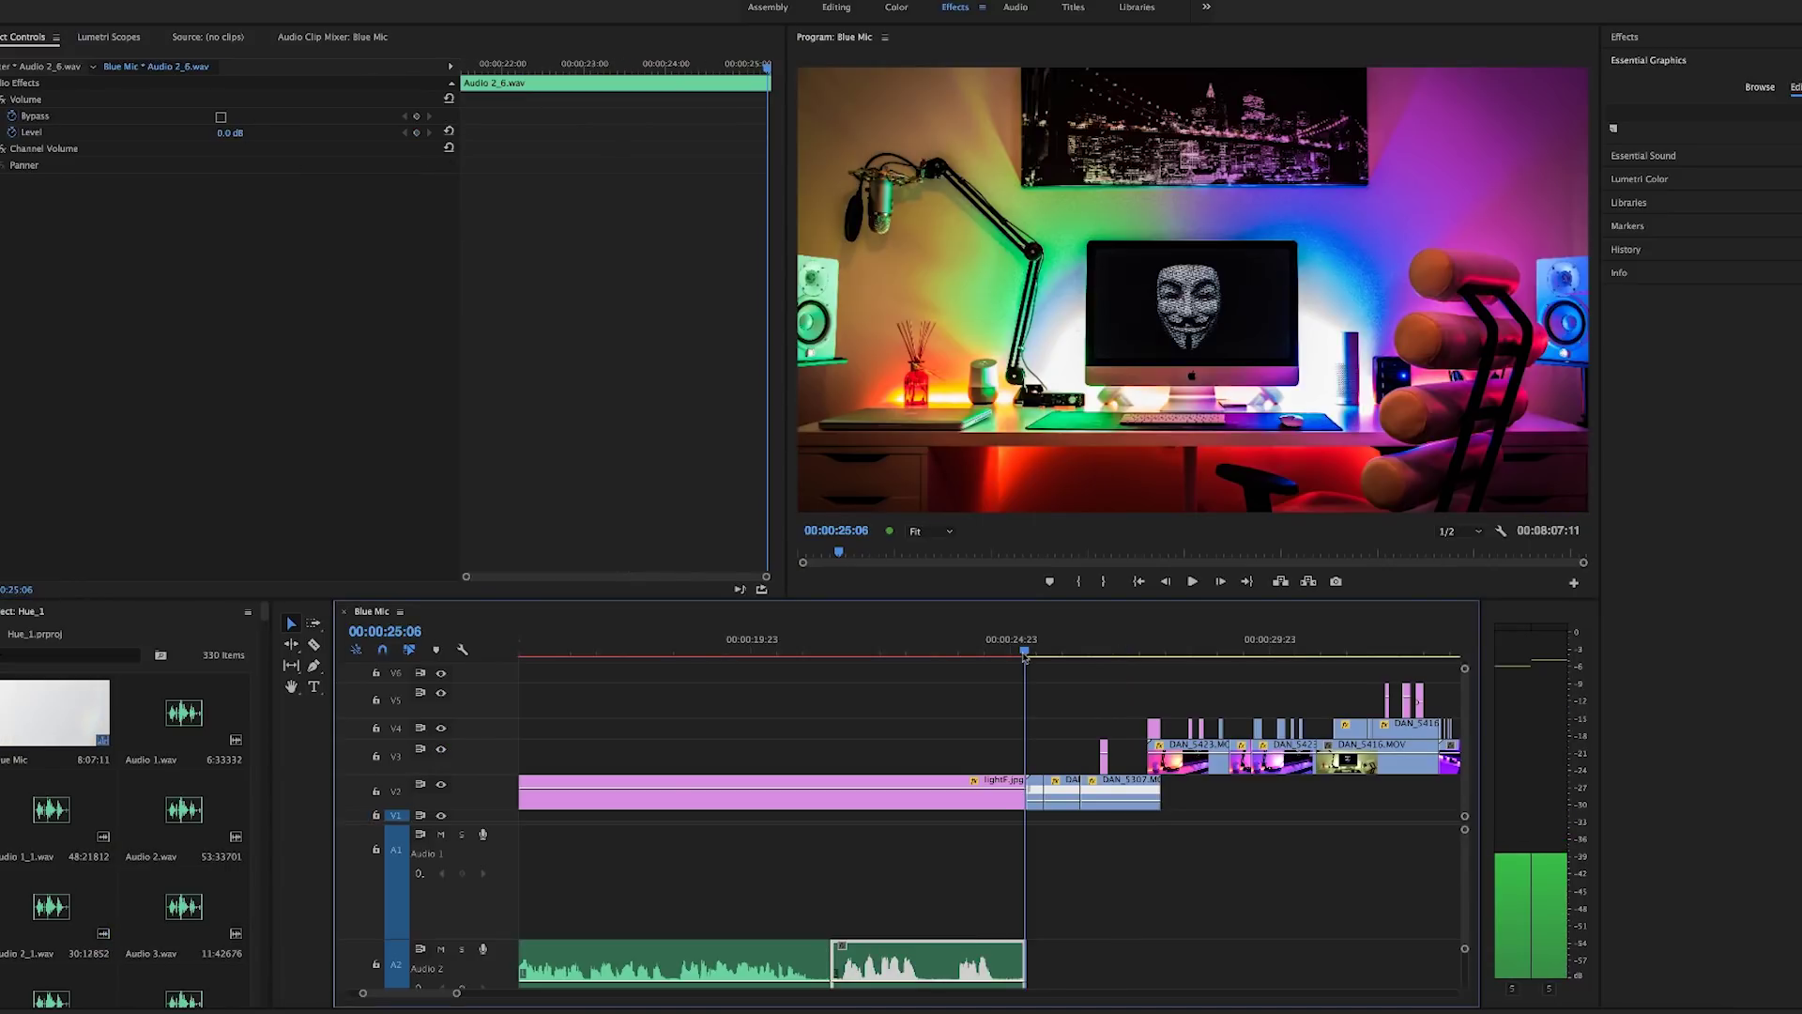
Play the sequence through the cut into the pink-lit desk shot, then stop
{"action": "left_click", "coordinate": [1023, 657]}
{"action": "key", "text": "space"}
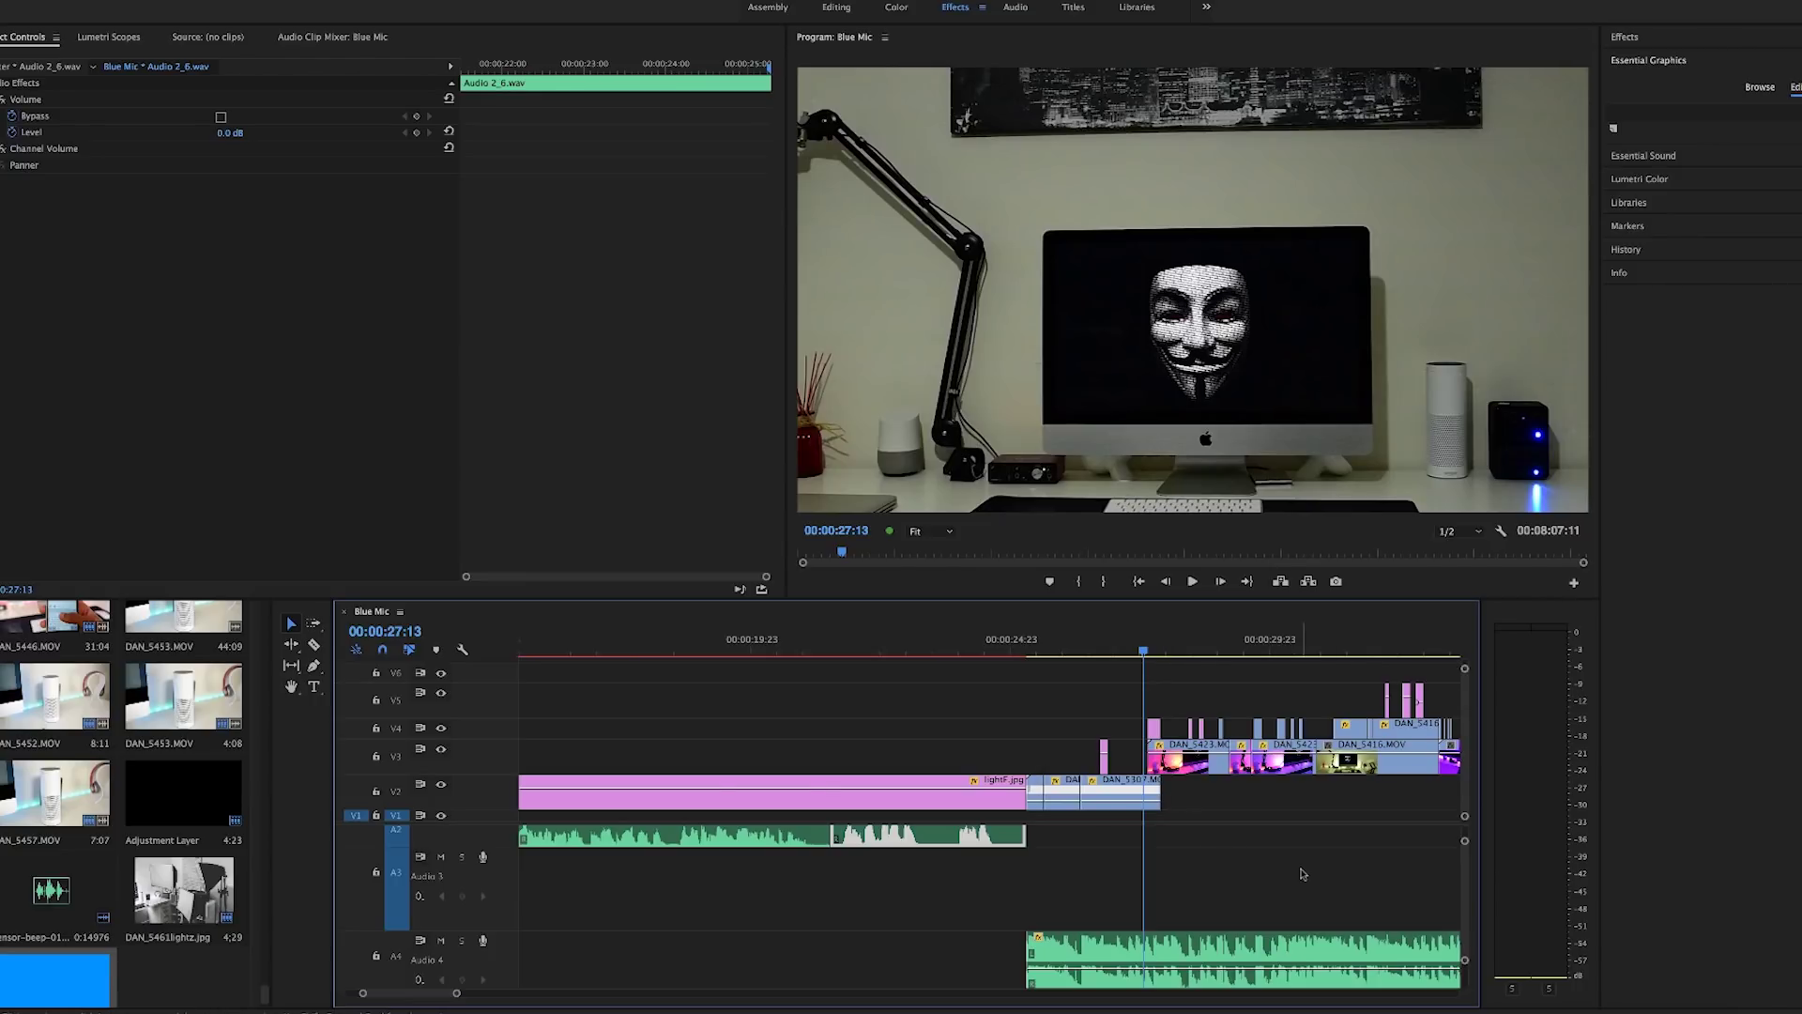
{"action": "key", "text": "space"}
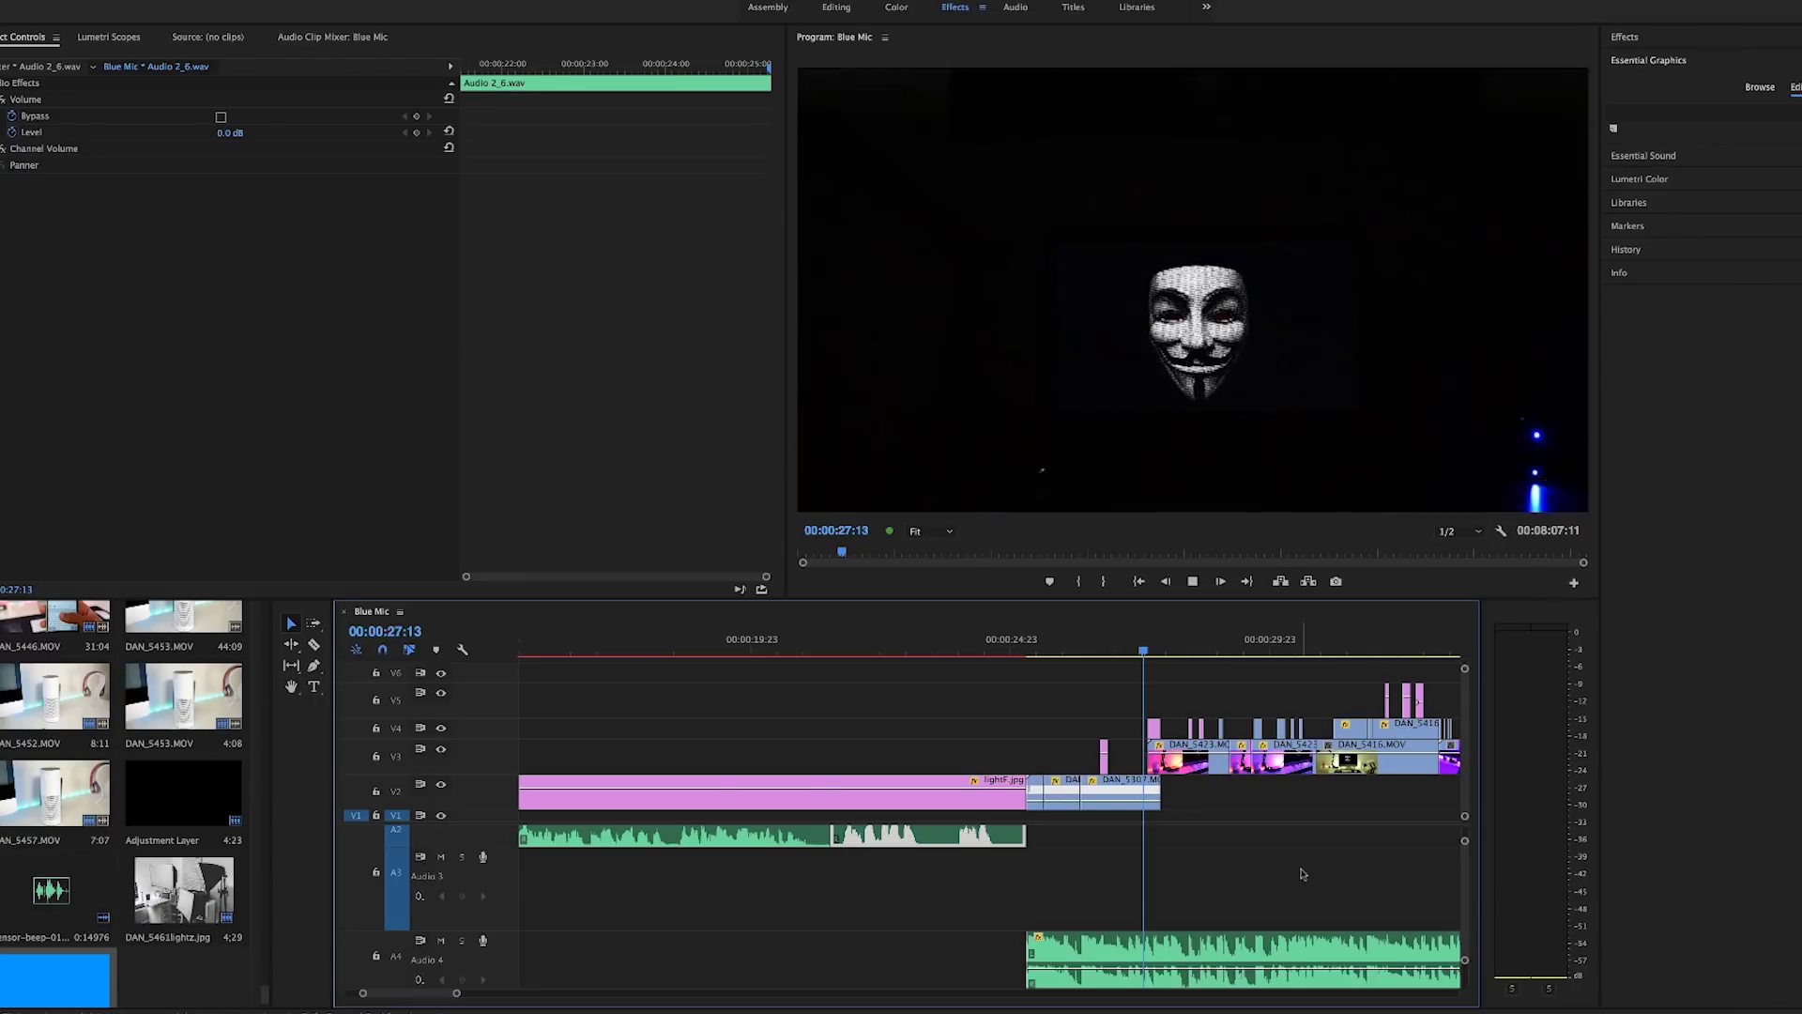
{"action": "key", "text": "space"}
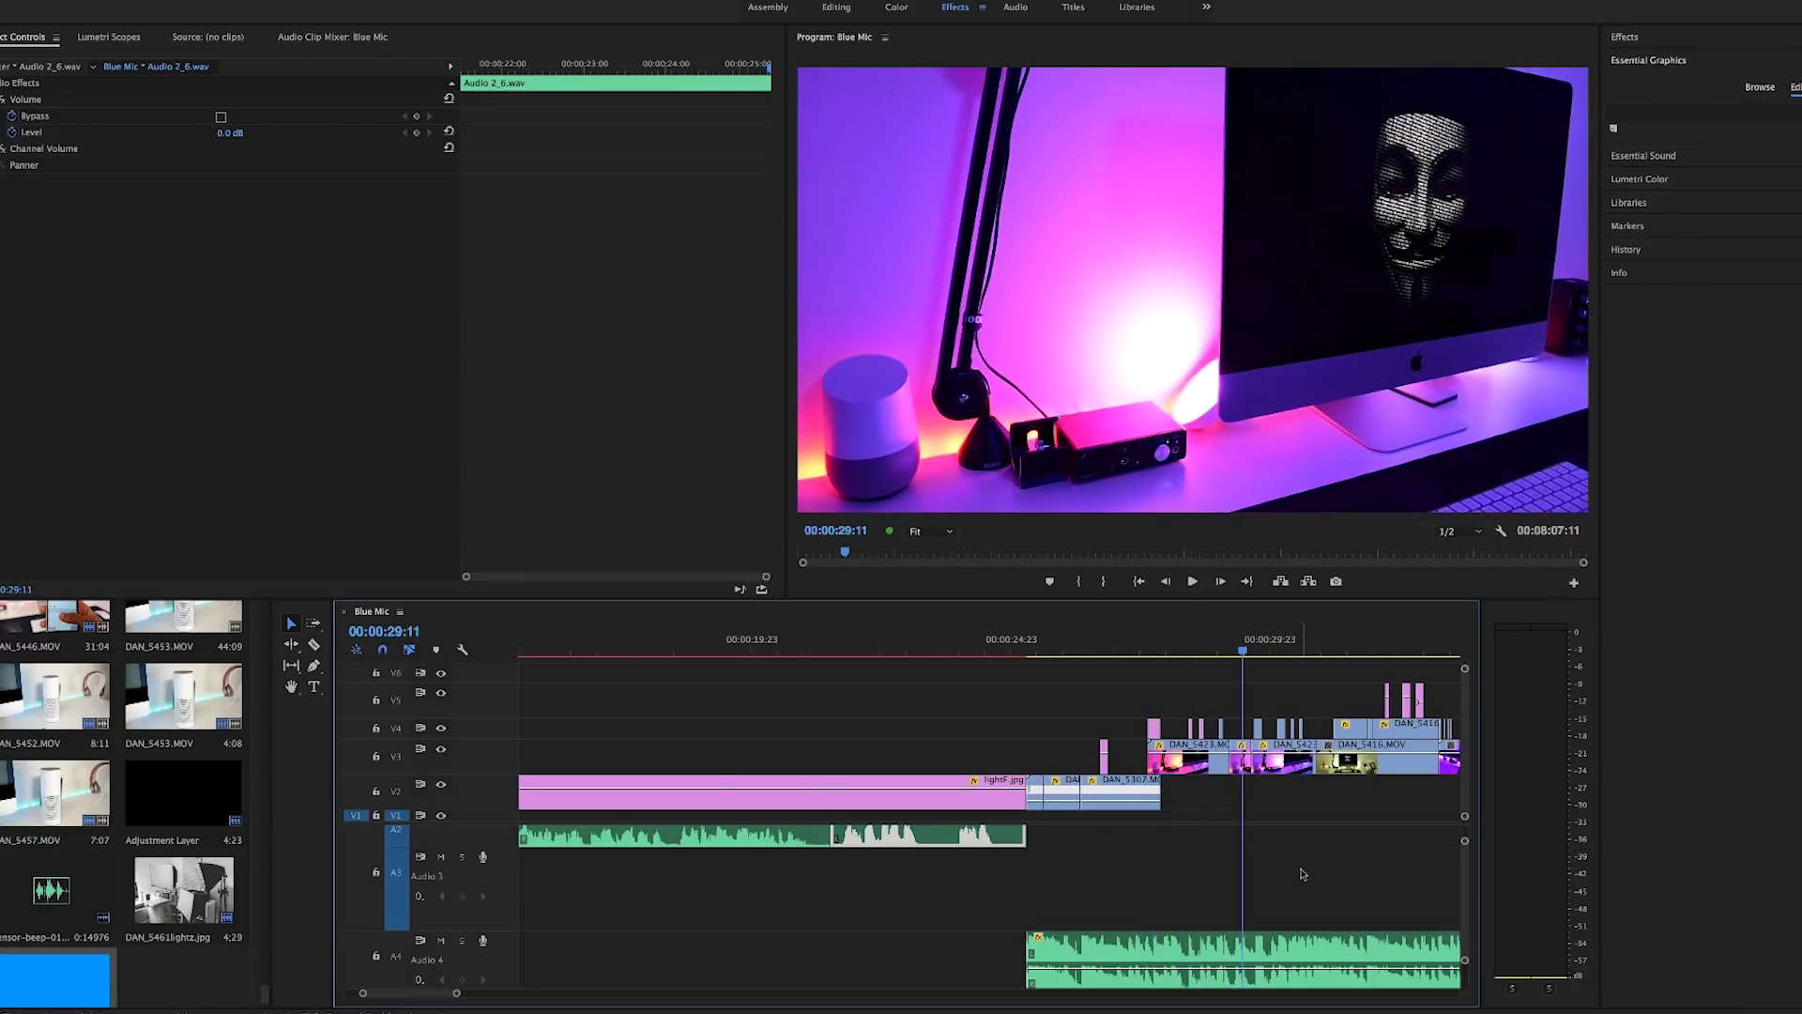
Select the V4 Directional Blur adjustment layer and play from 27:13
{"action": "left_click", "coordinate": [1142, 644]}
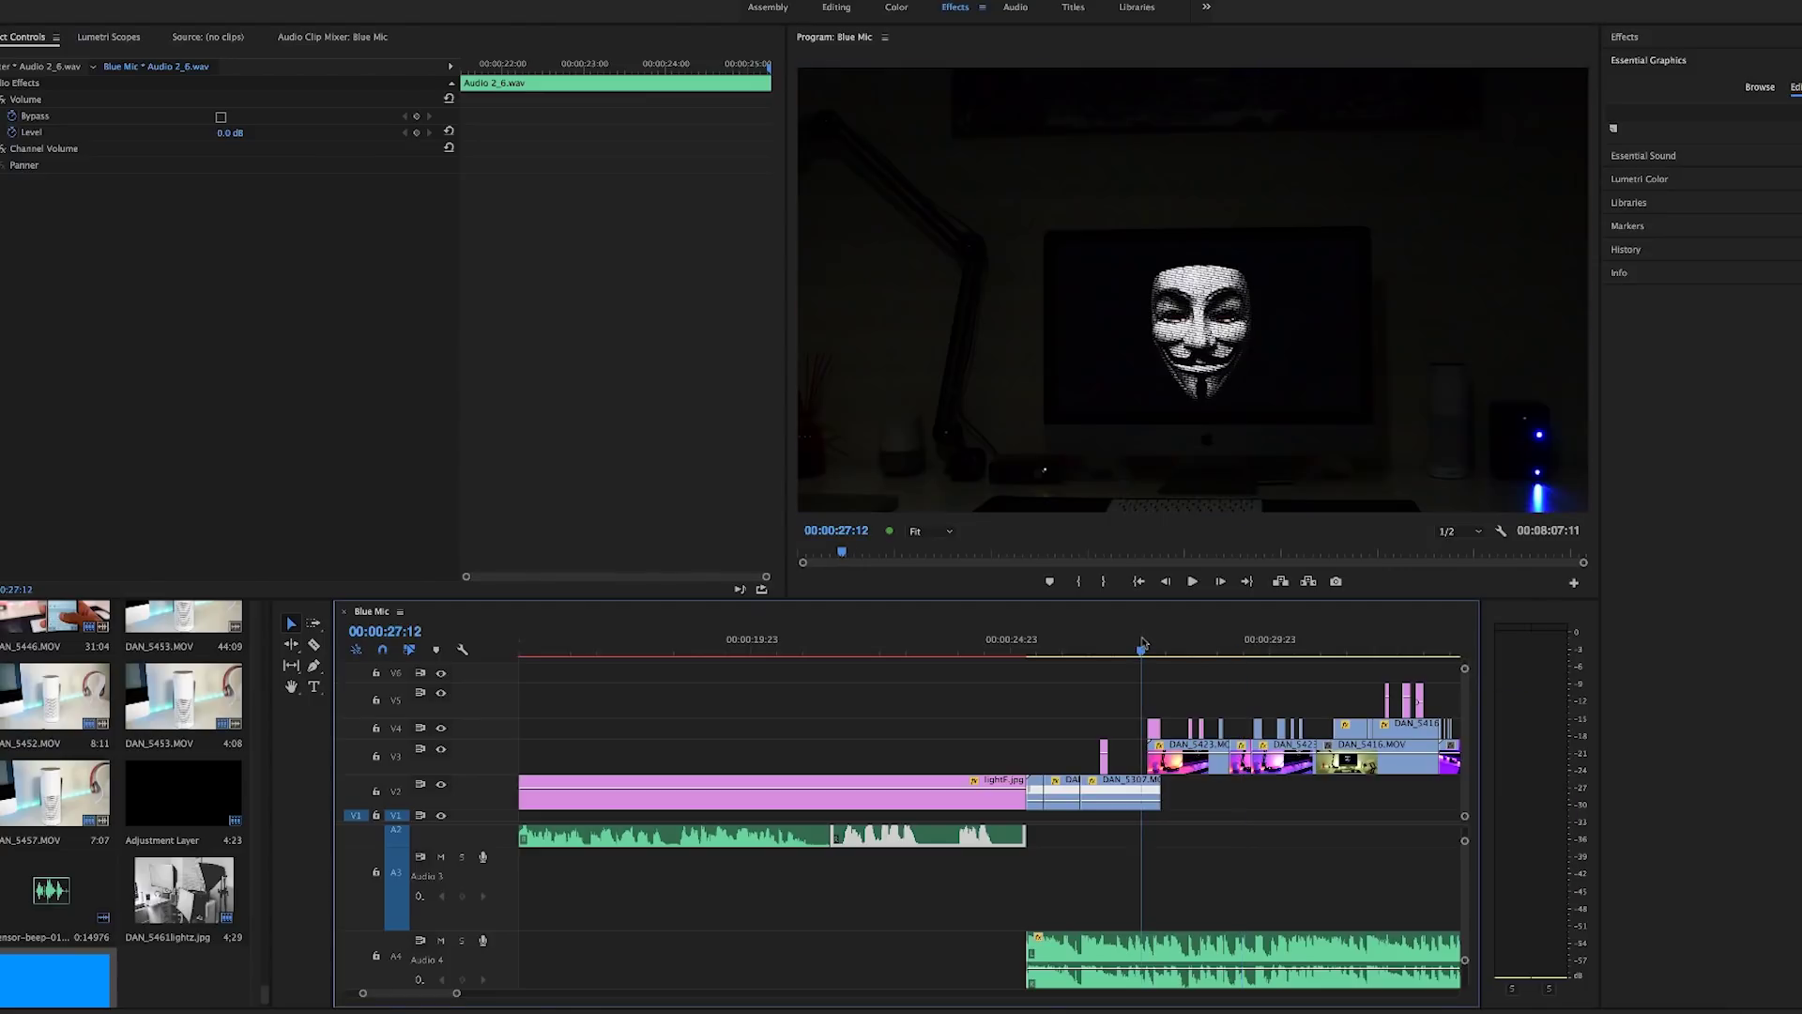
{"action": "key", "text": "Right"}
{"action": "left_click", "coordinate": [1155, 730]}
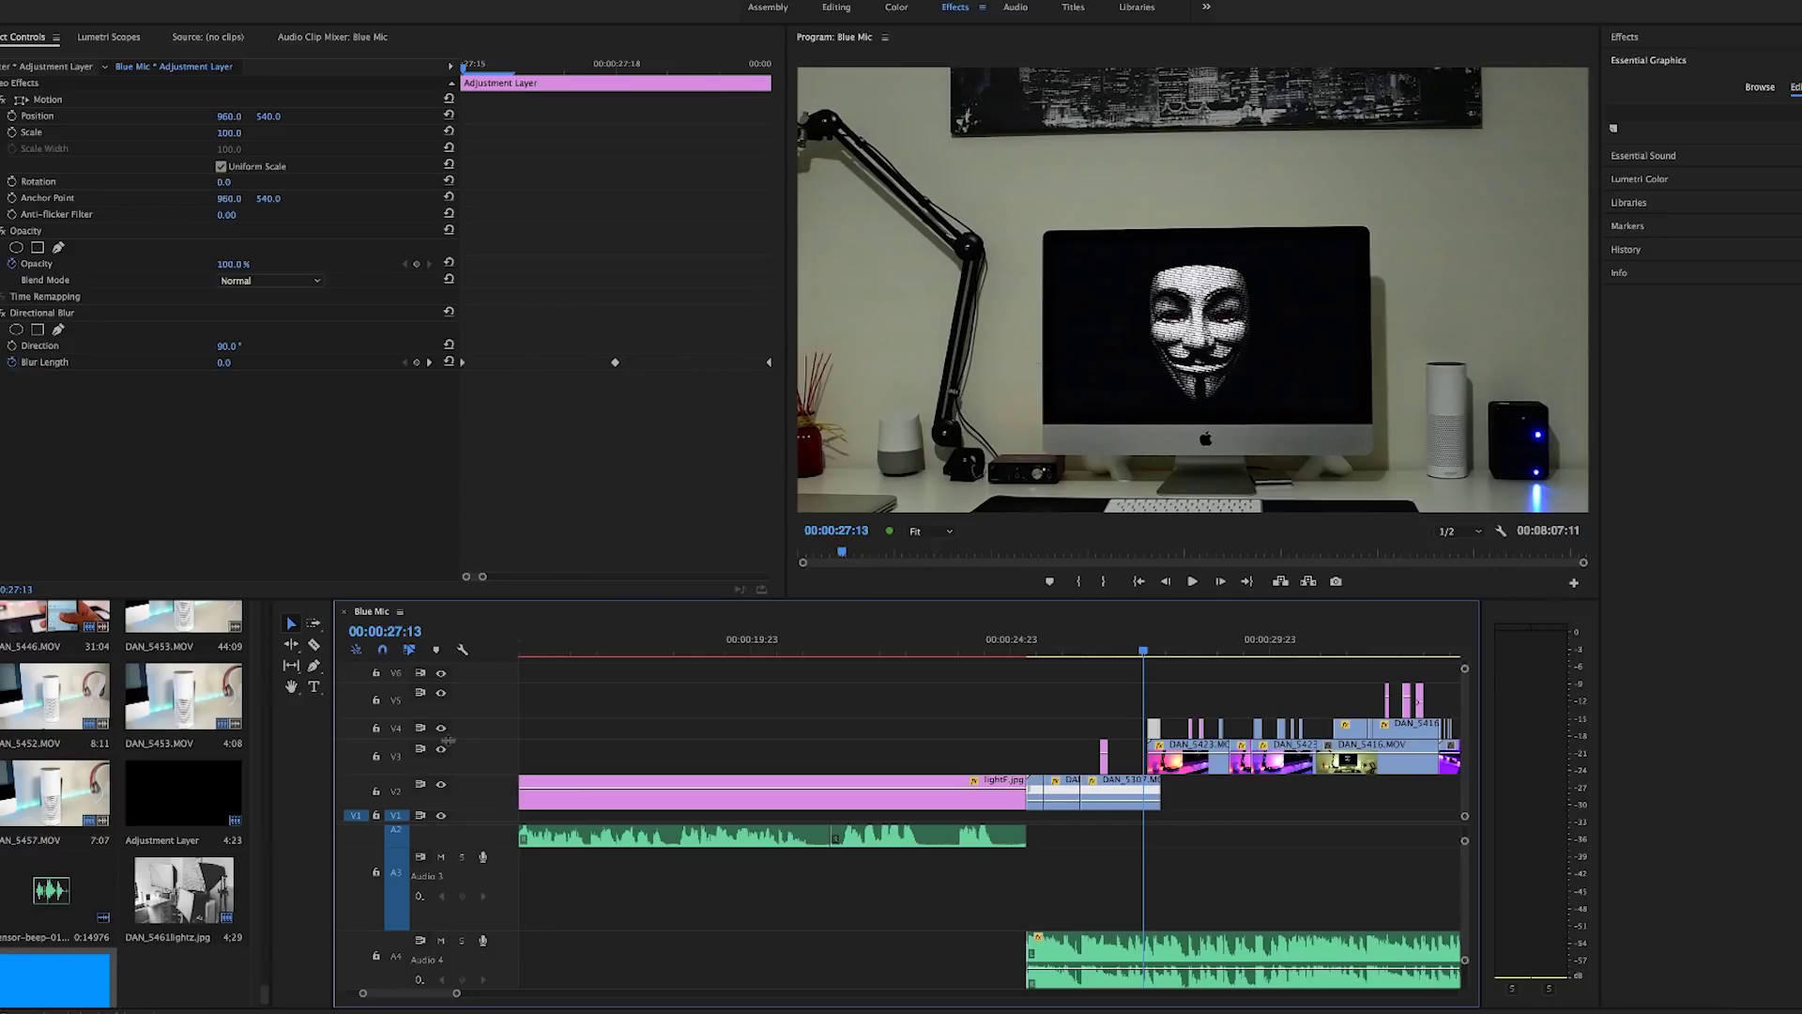
{"action": "key", "text": "space"}
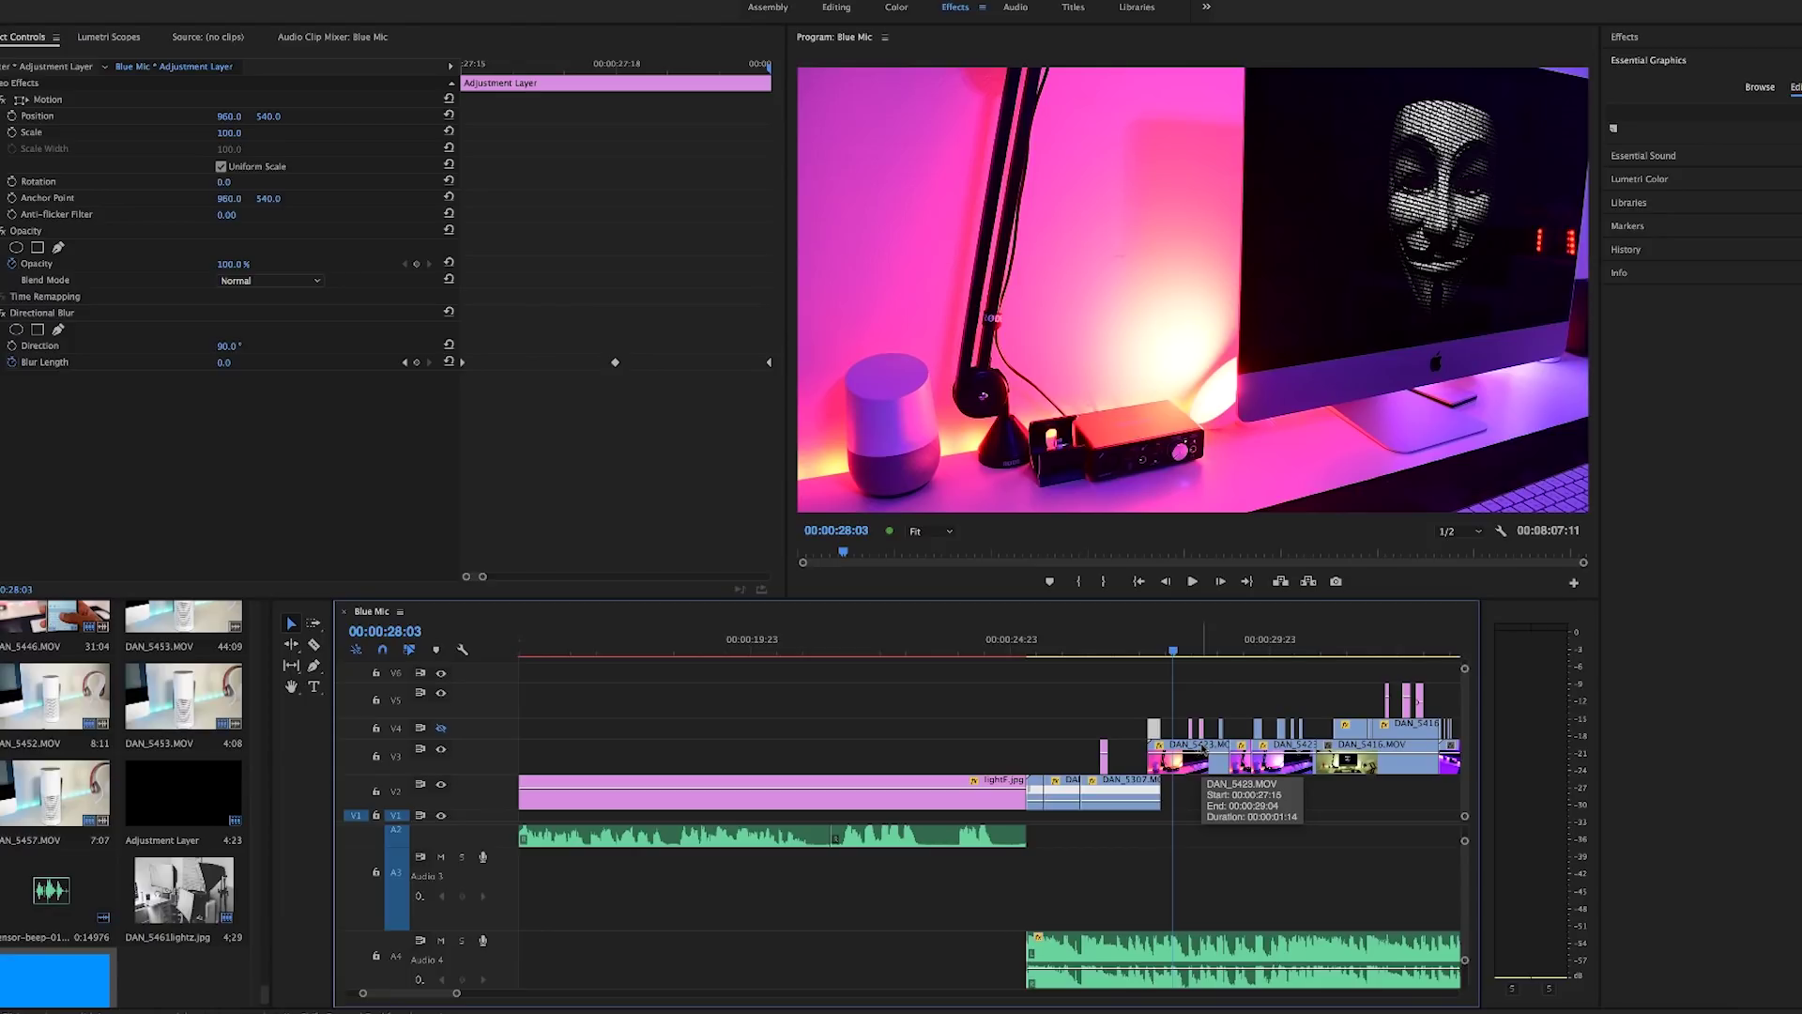
Select DAN_5307 on V2, return the playhead to 27:15, and zoom the timeline in
{"action": "left_click", "coordinate": [1179, 760]}
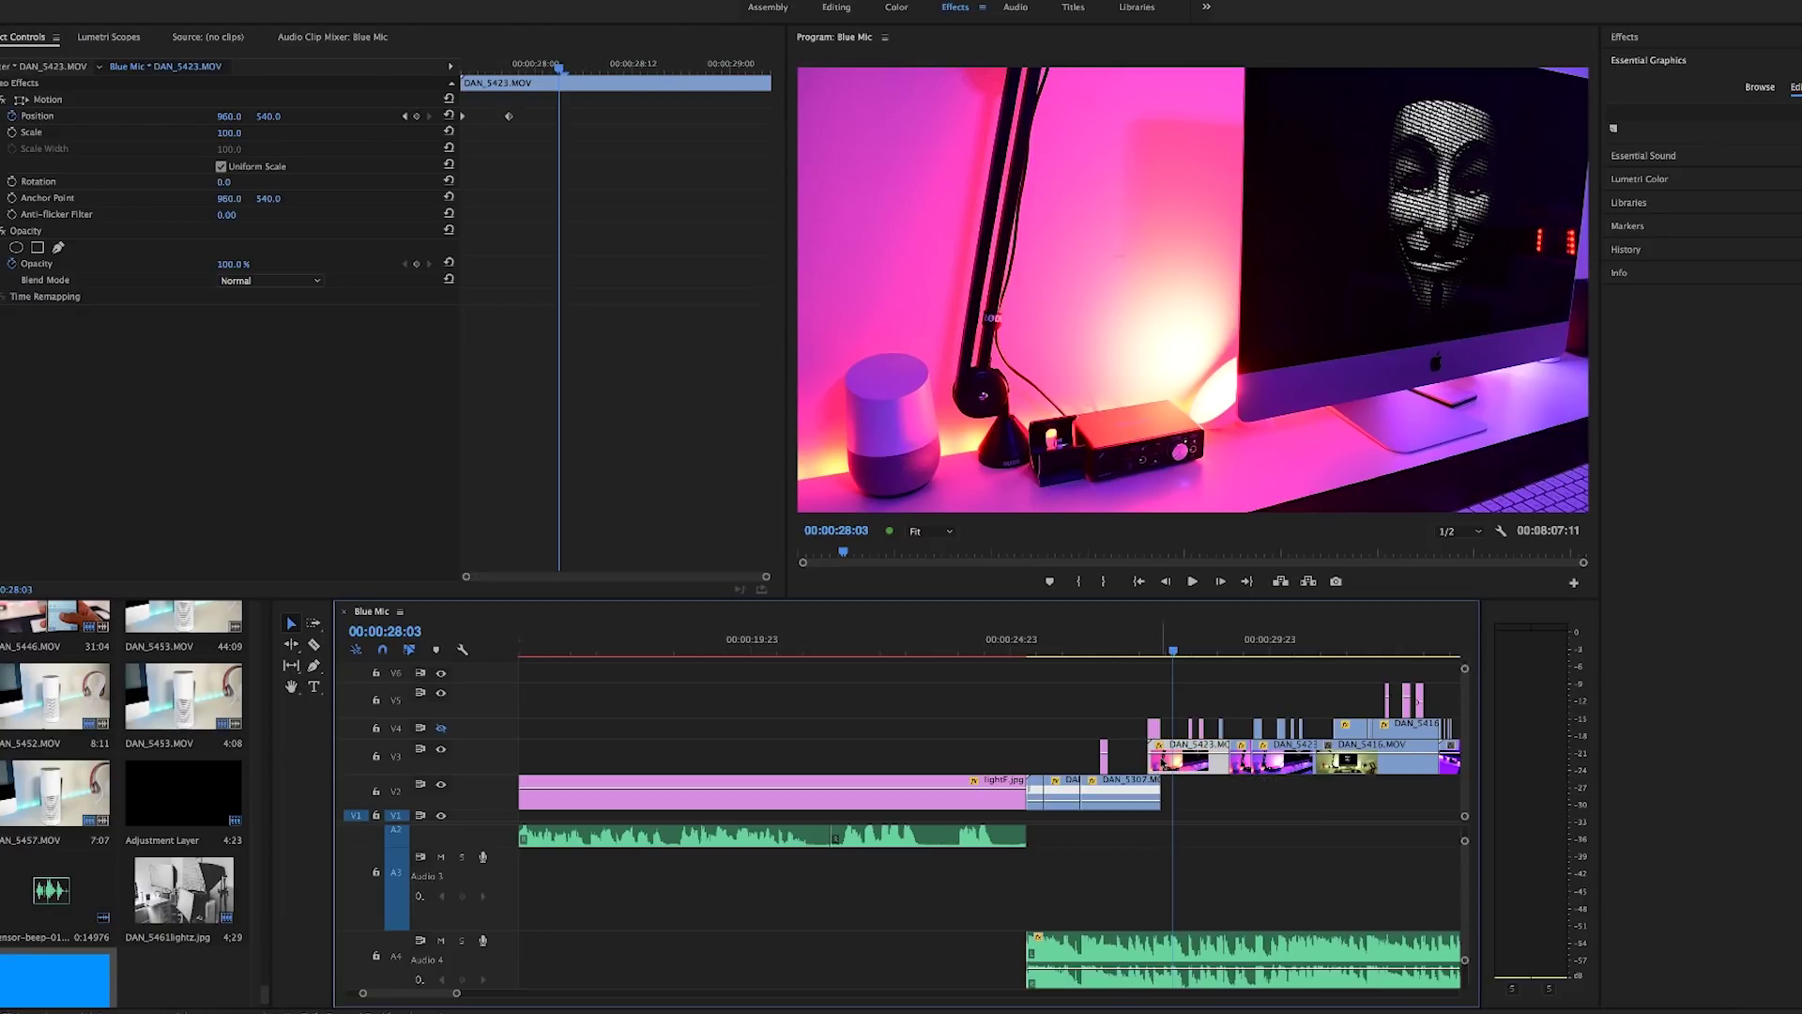
{"action": "left_click", "coordinate": [1155, 791]}
{"action": "key", "text": "Up"}
{"action": "key", "text": "="}
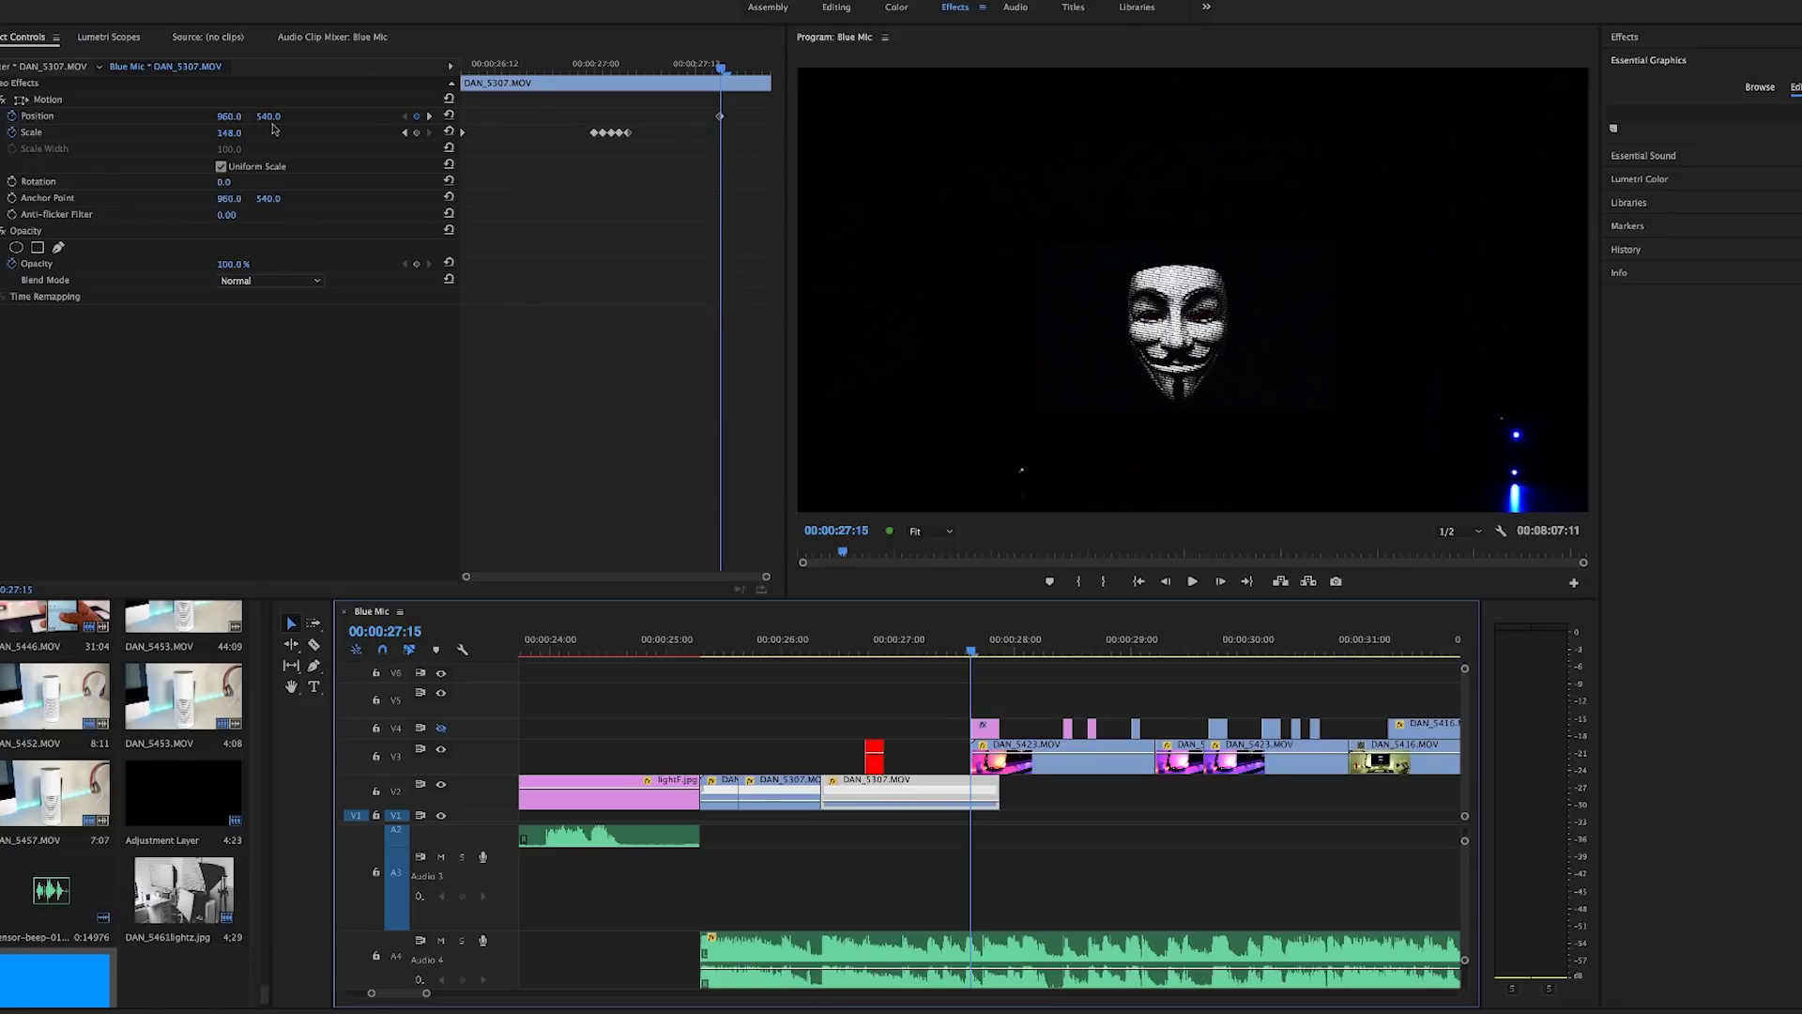
Step through the whip pan frames, checking DAN_5423's Position keyframe sliding in from 2880 to 960
{"action": "key", "text": "Right"}
{"action": "key", "text": "Right"}
{"action": "key", "text": "Right"}
{"action": "key", "text": "Right"}
{"action": "key", "text": "Right"}
{"action": "key", "text": "Right"}
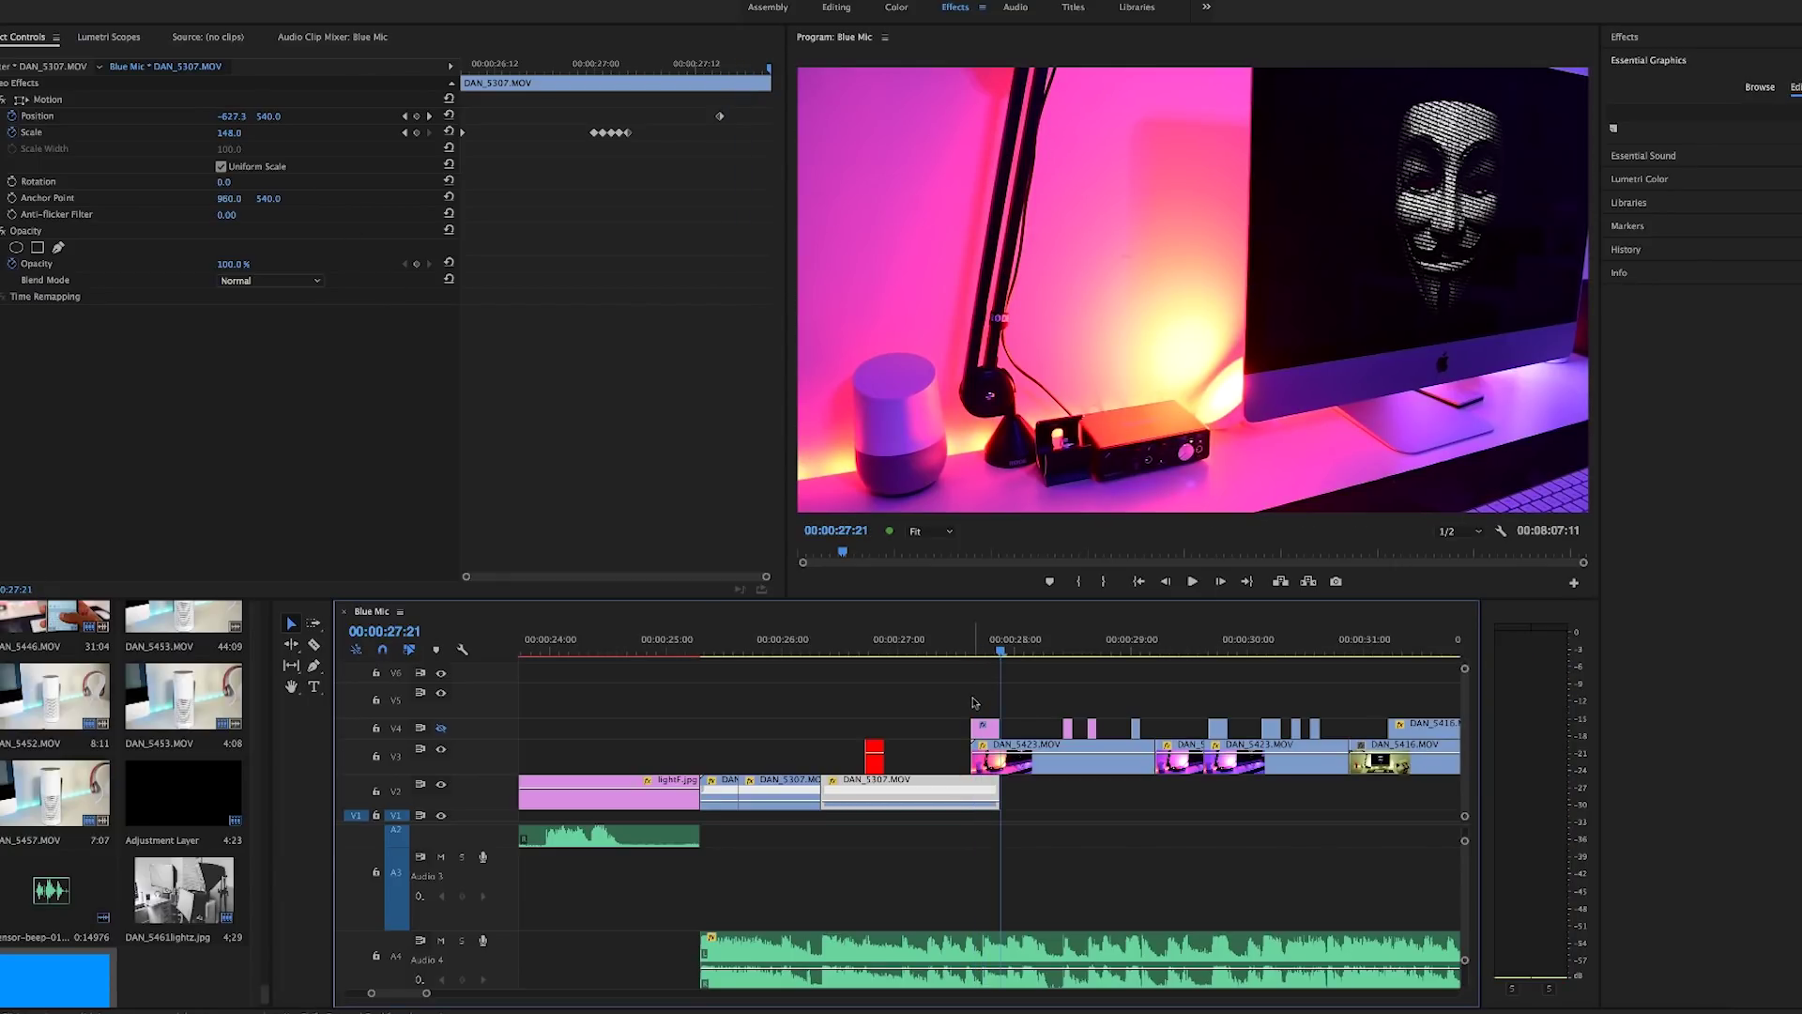
{"action": "left_click", "coordinate": [981, 756]}
{"action": "key", "text": "Left"}
{"action": "key", "text": "Left"}
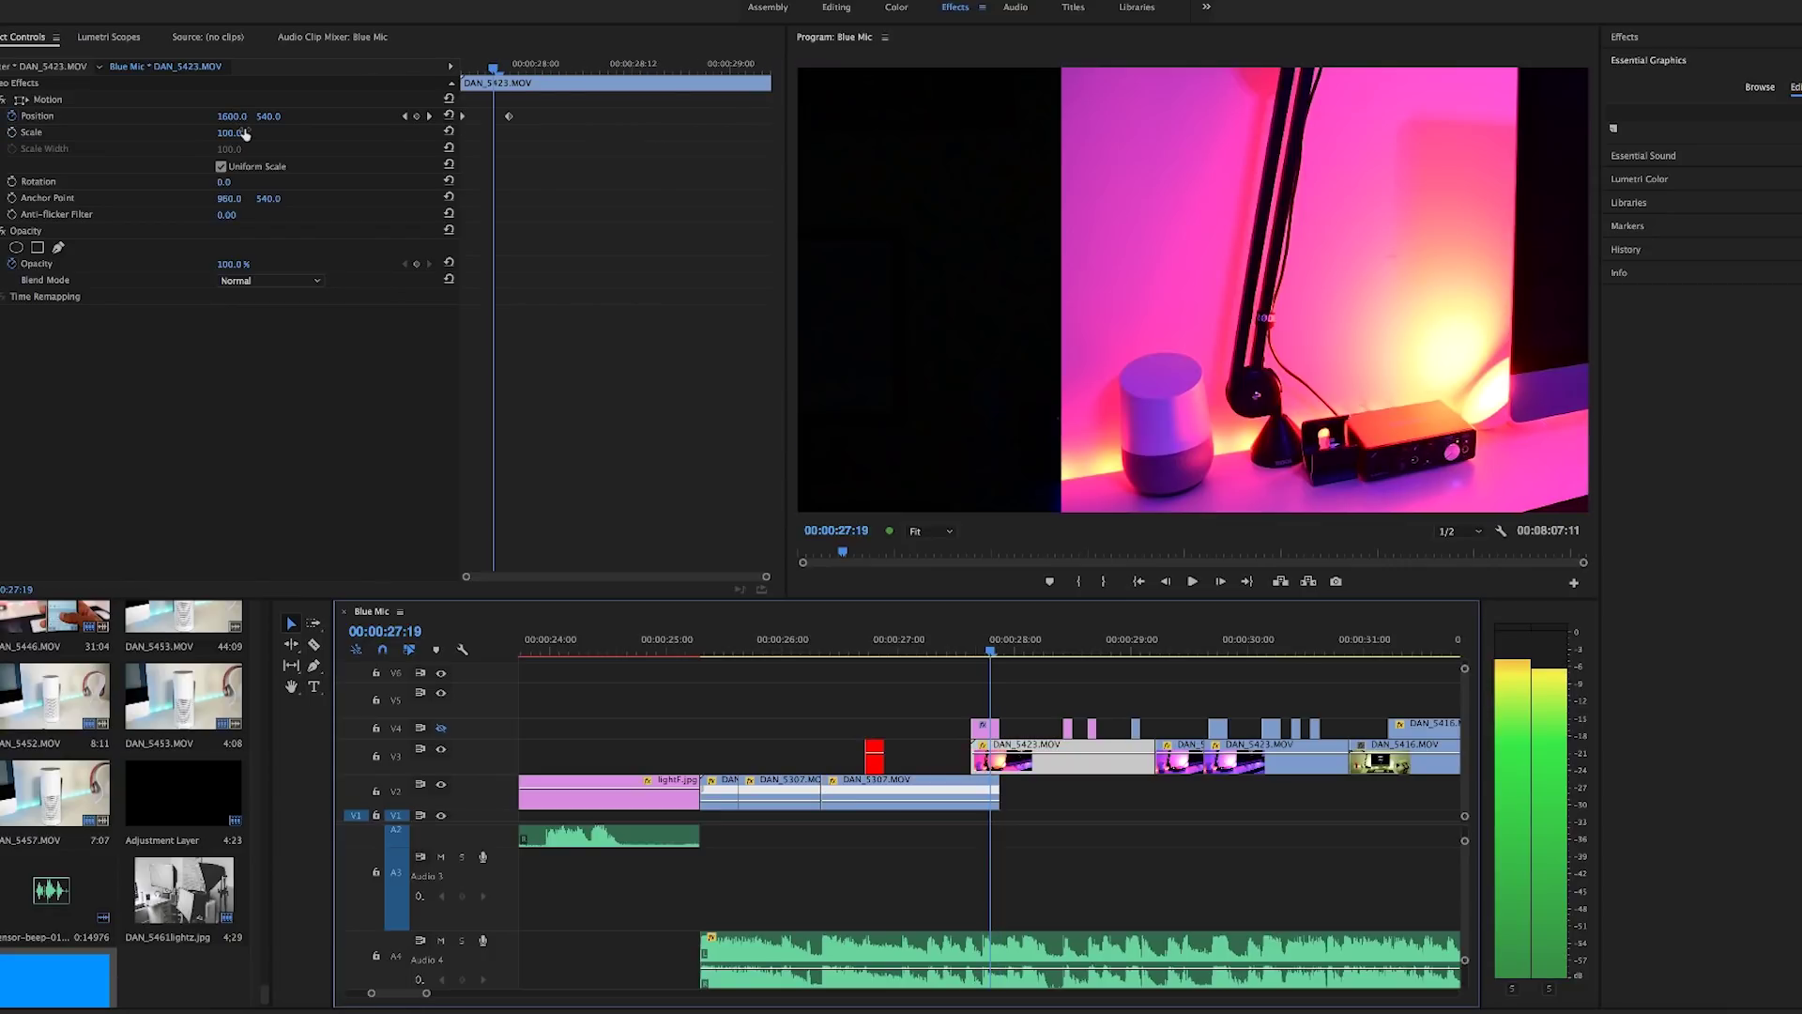
{"action": "key", "text": "Right"}
{"action": "key", "text": "Right"}
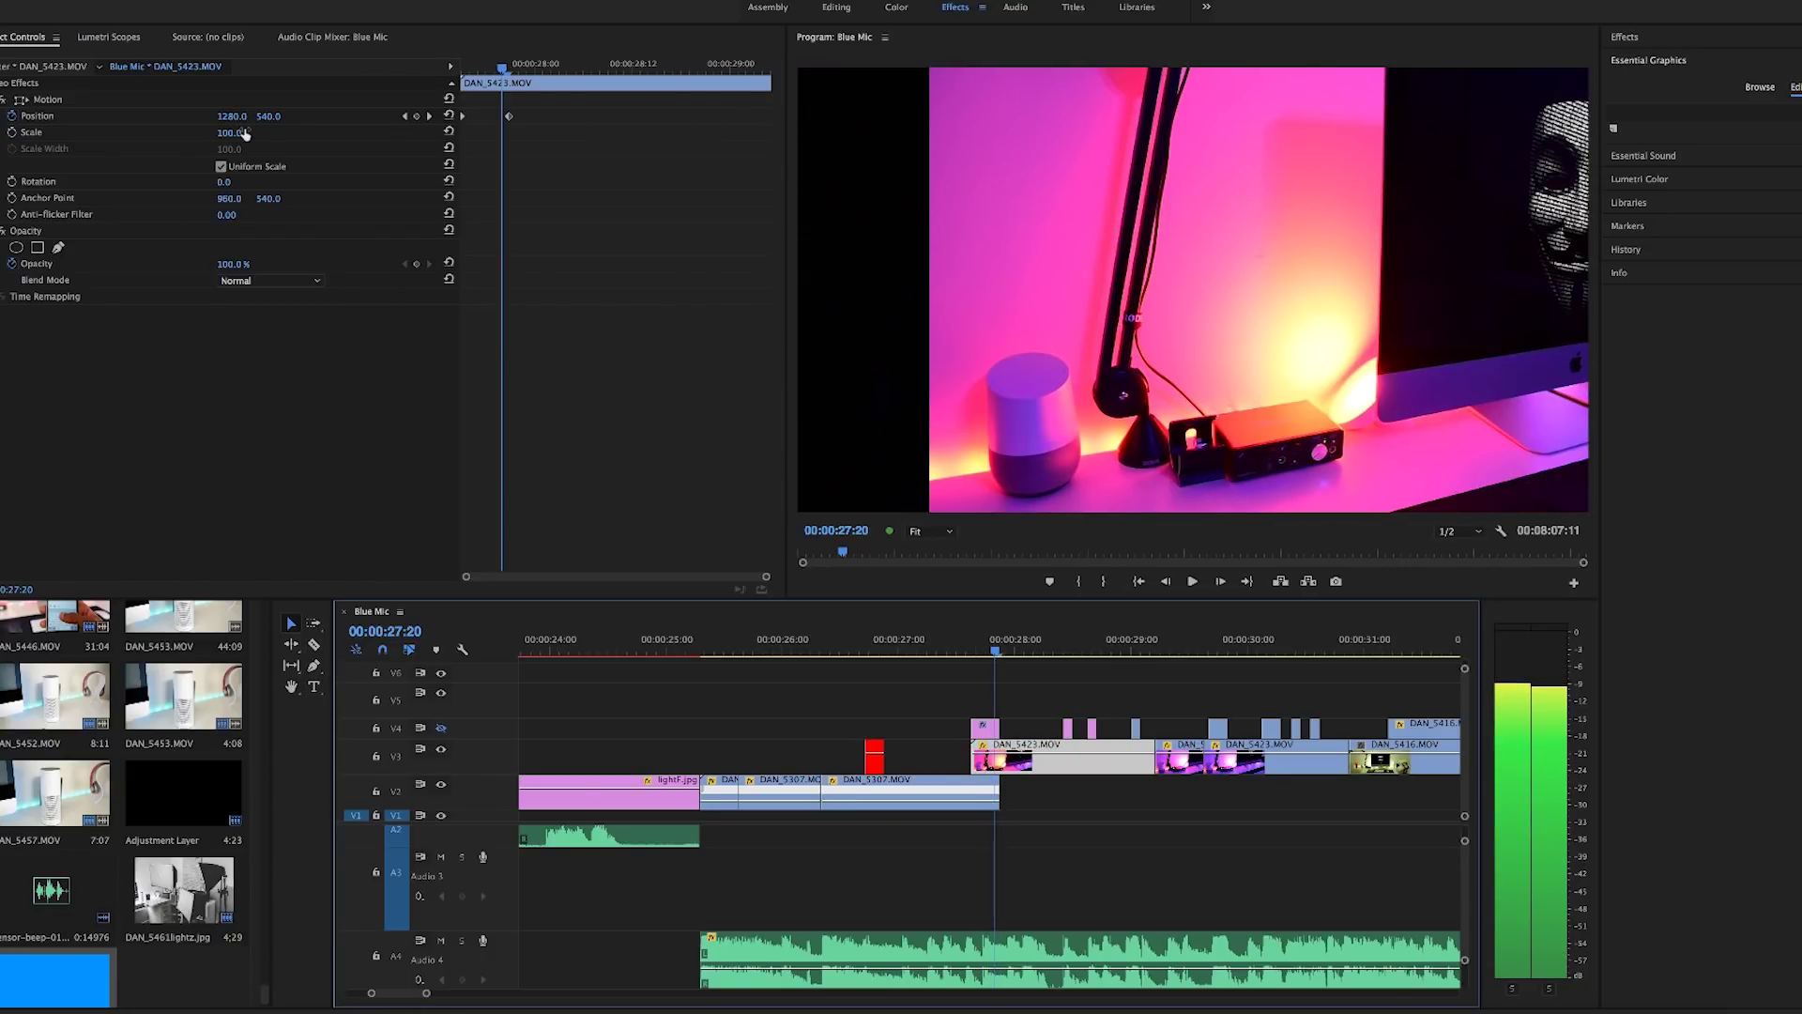
{"action": "key", "text": "Left"}
{"action": "key", "text": "Left"}
{"action": "key", "text": "Left"}
{"action": "key", "text": "Left"}
{"action": "key", "text": "Left"}
{"action": "key", "text": "Left"}
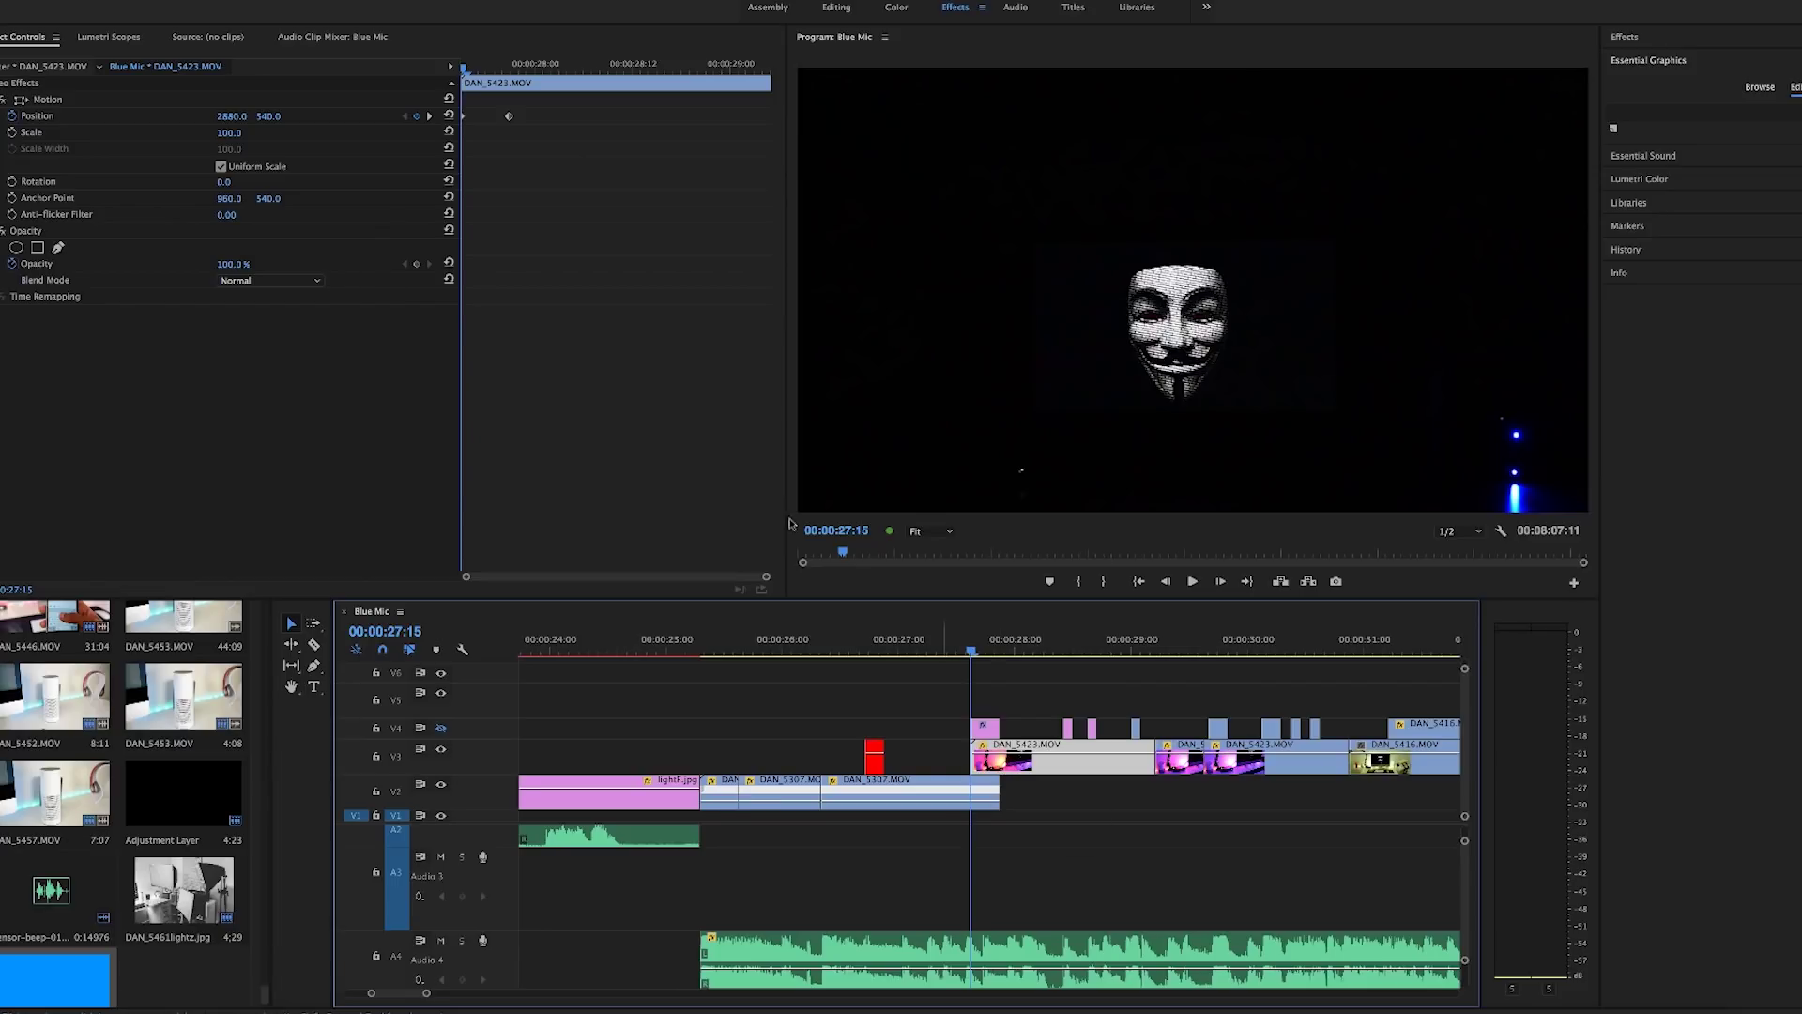
{"action": "left_click", "coordinate": [977, 647]}
Create a new 1920×1080 adjustment layer in the Project panel
{"action": "left_click", "coordinate": [987, 728]}
{"action": "scroll", "coordinate": [122, 845], "scroll_direction": "down", "scroll_amount": 2}
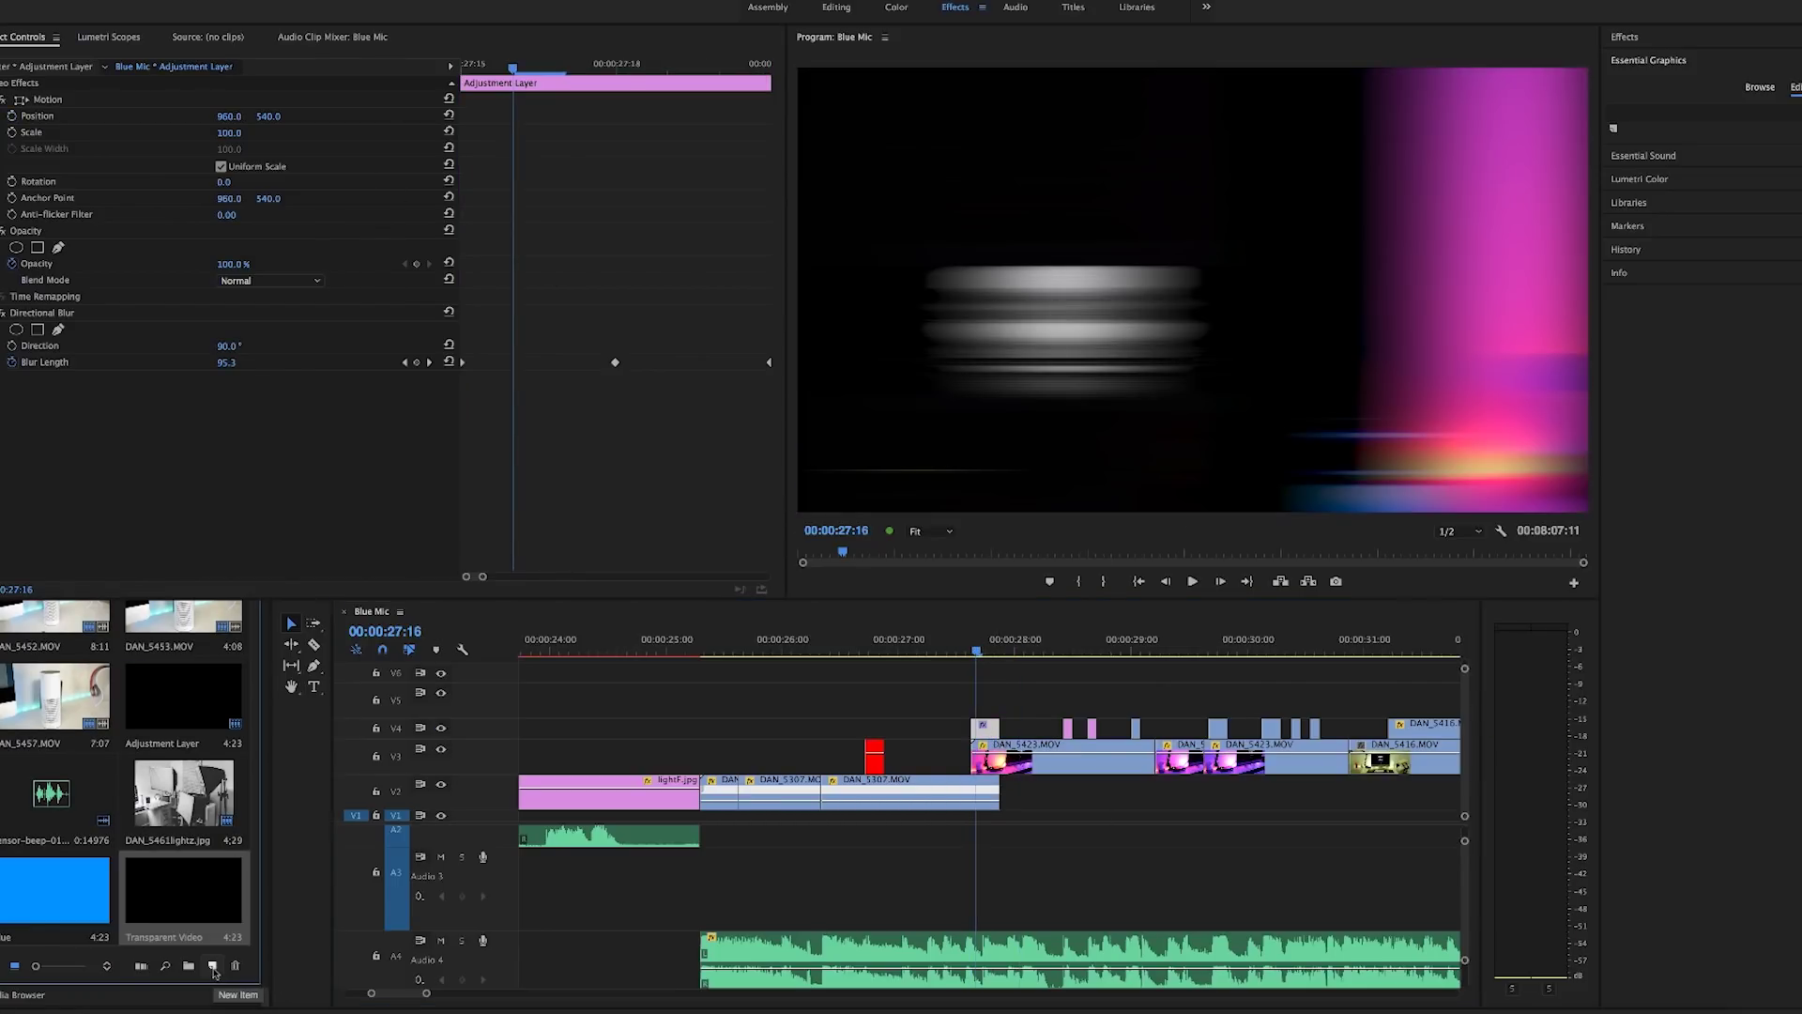
{"action": "left_click", "coordinate": [189, 966]}
{"action": "left_click", "coordinate": [233, 904]}
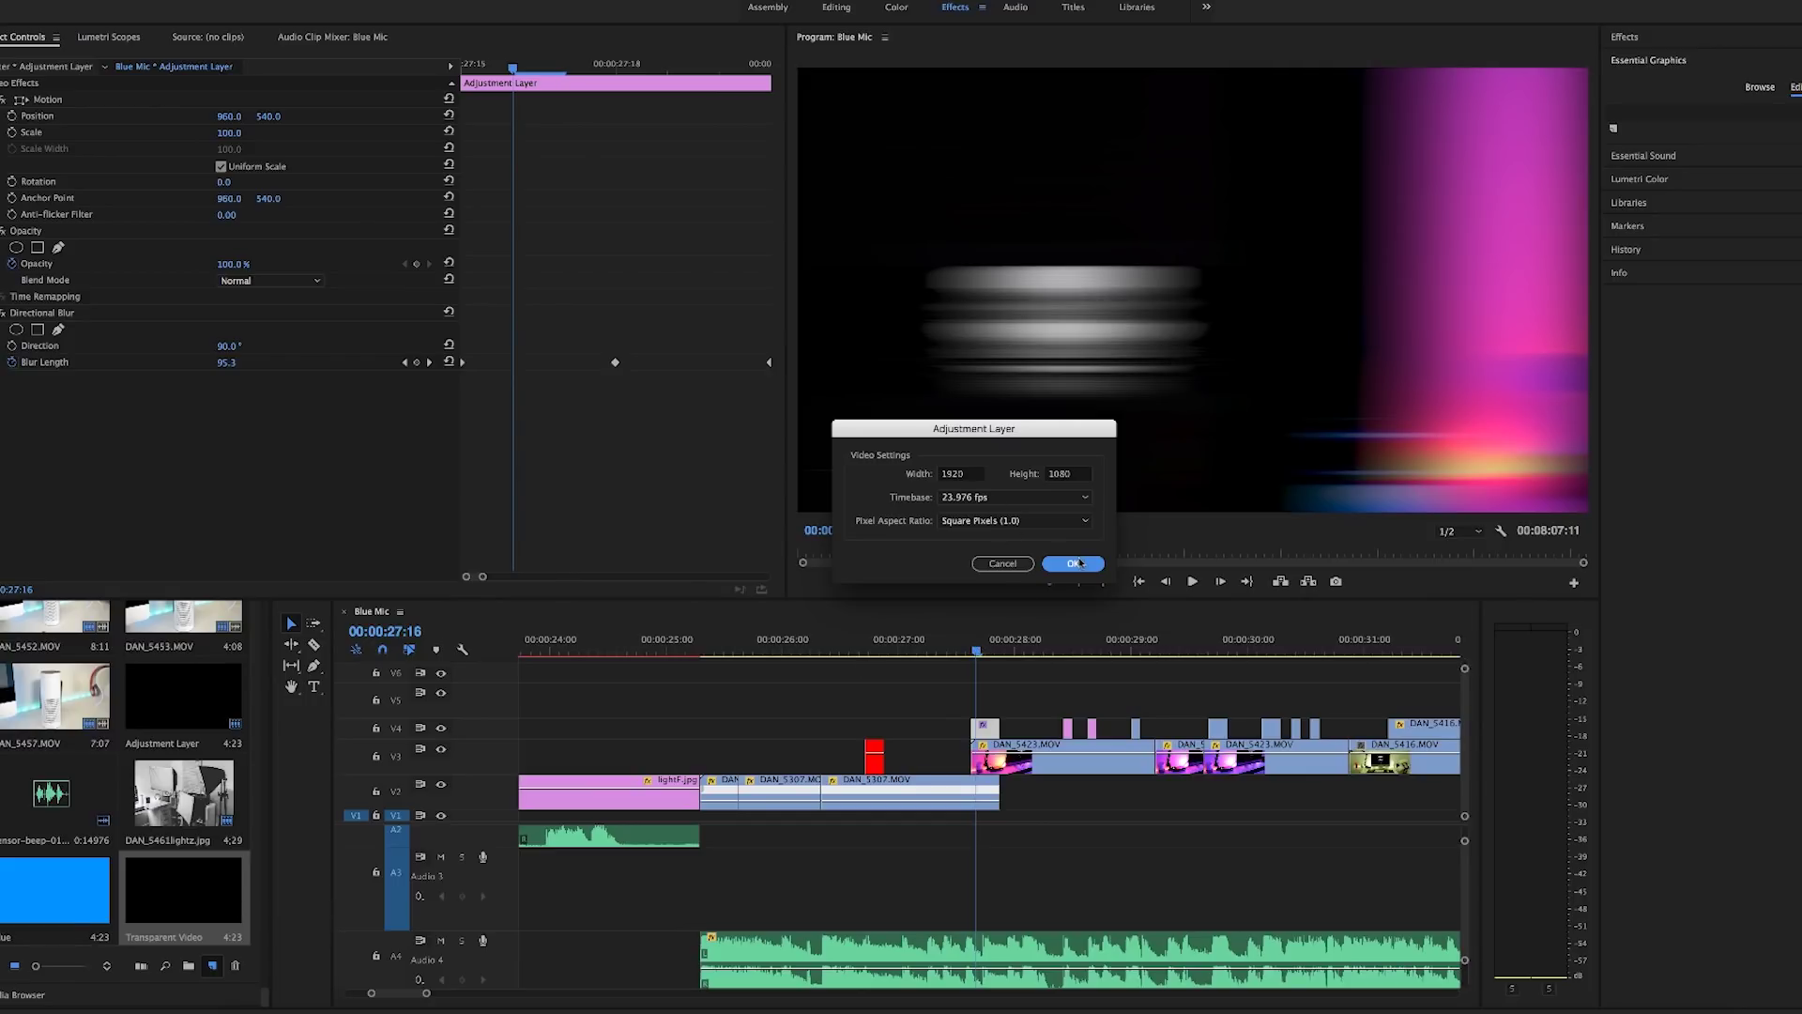
{"action": "left_click", "coordinate": [1080, 564]}
Place the adjustment layer on V5 at 27:15 and trim it to the transition frames
{"action": "scroll", "coordinate": [122, 892], "scroll_direction": "down", "scroll_amount": 1}
{"action": "left_click_drag", "start_coordinate": [54, 892], "coordinate": [976, 704]}
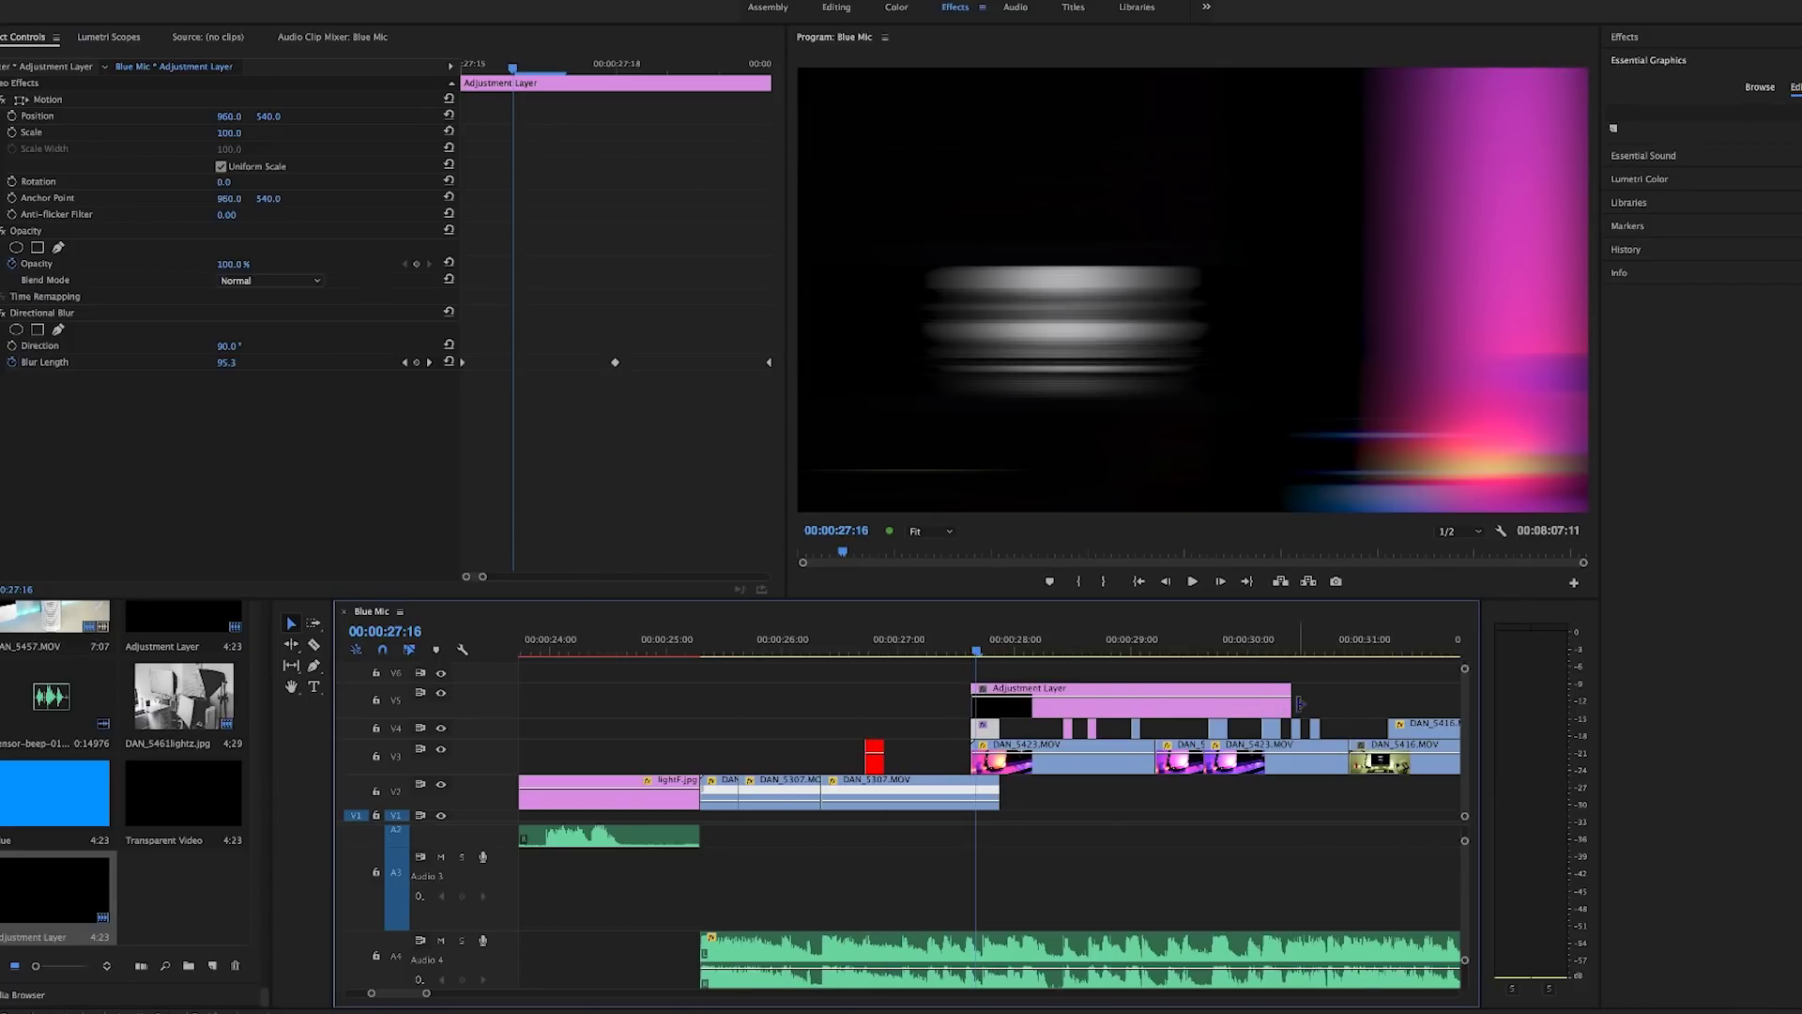
{"action": "left_click_drag", "start_coordinate": [1286, 704], "coordinate": [1278, 704]}
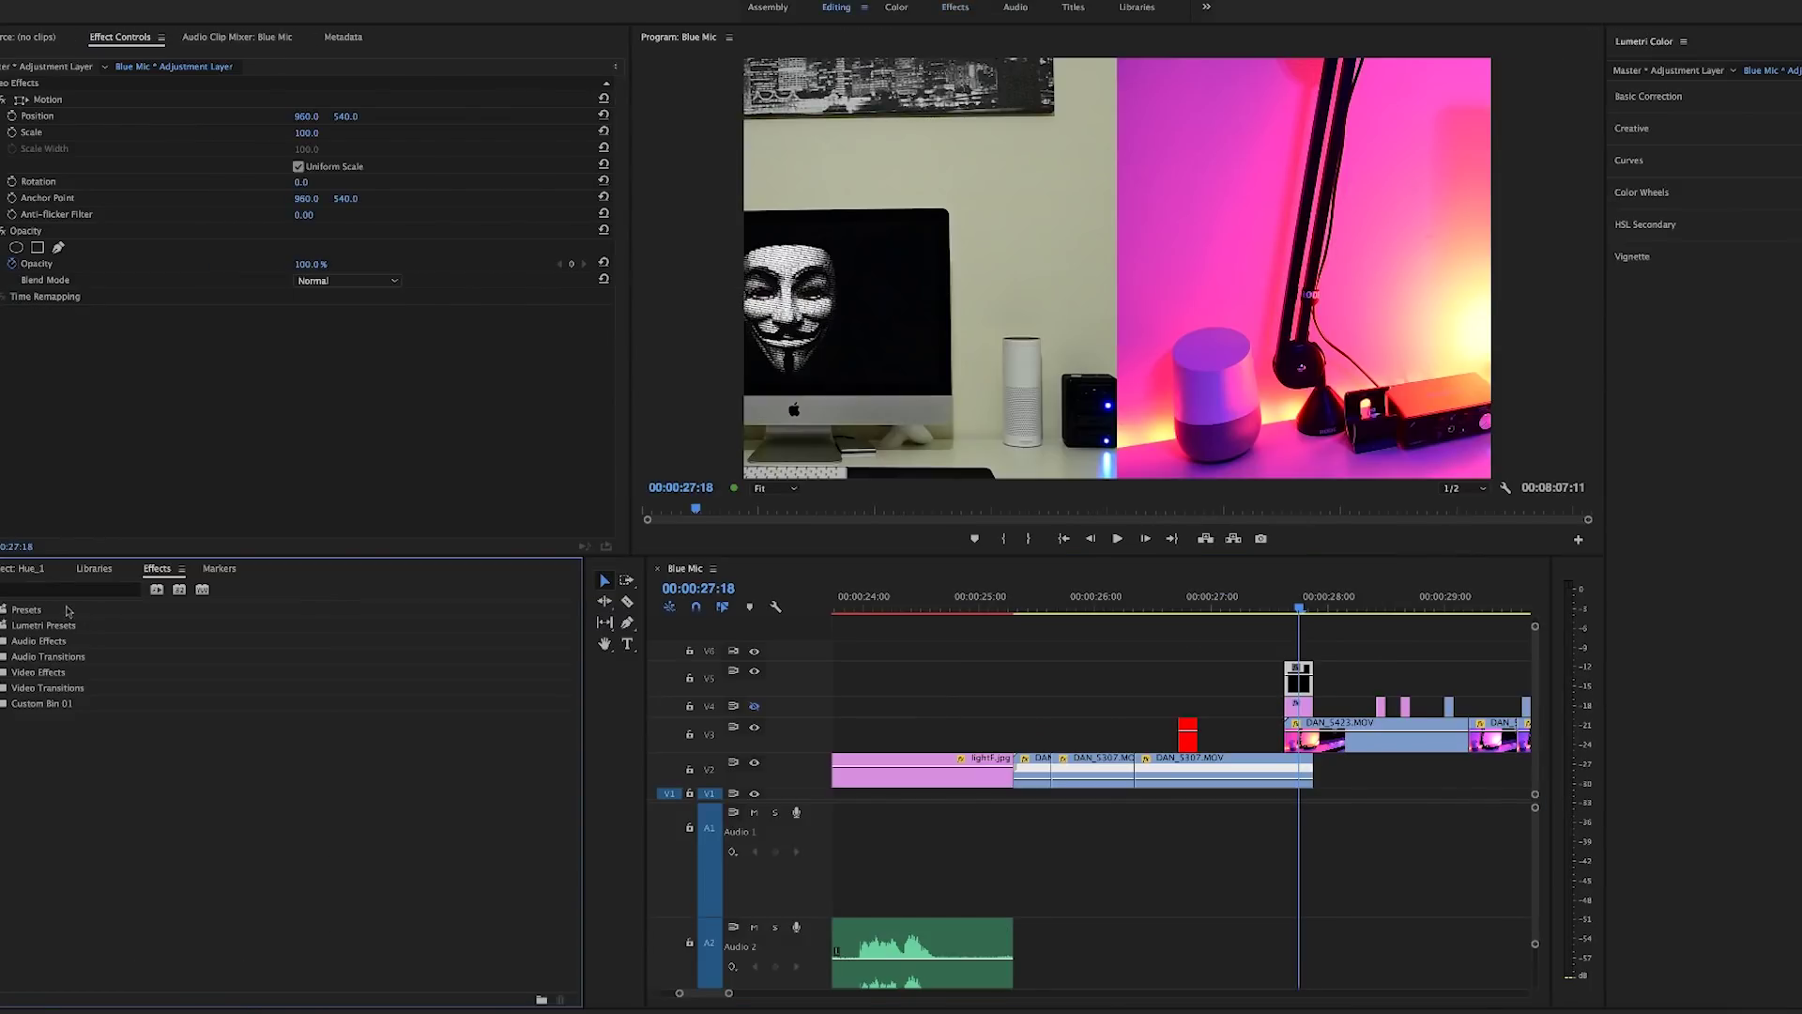
Search for Directional Blur and apply it to the new V5 adjustment layer
{"action": "left_click", "coordinate": [53, 589]}
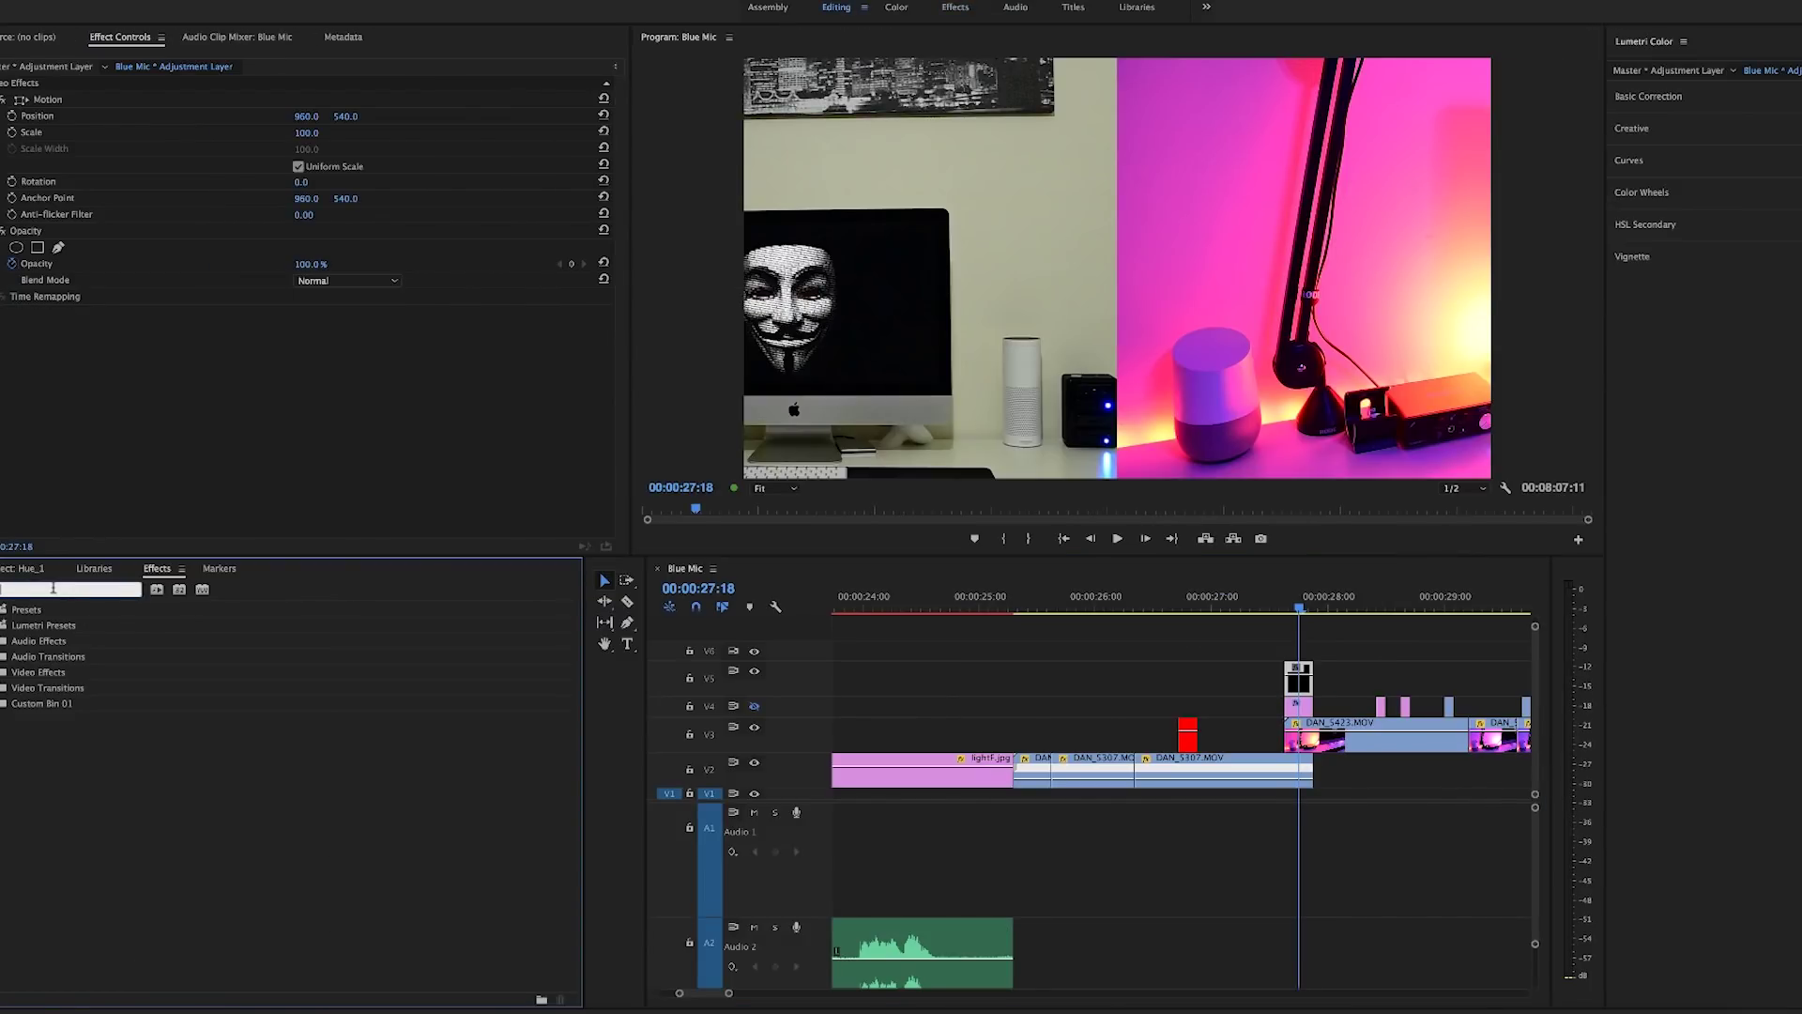
{"action": "type", "text": "dire"}
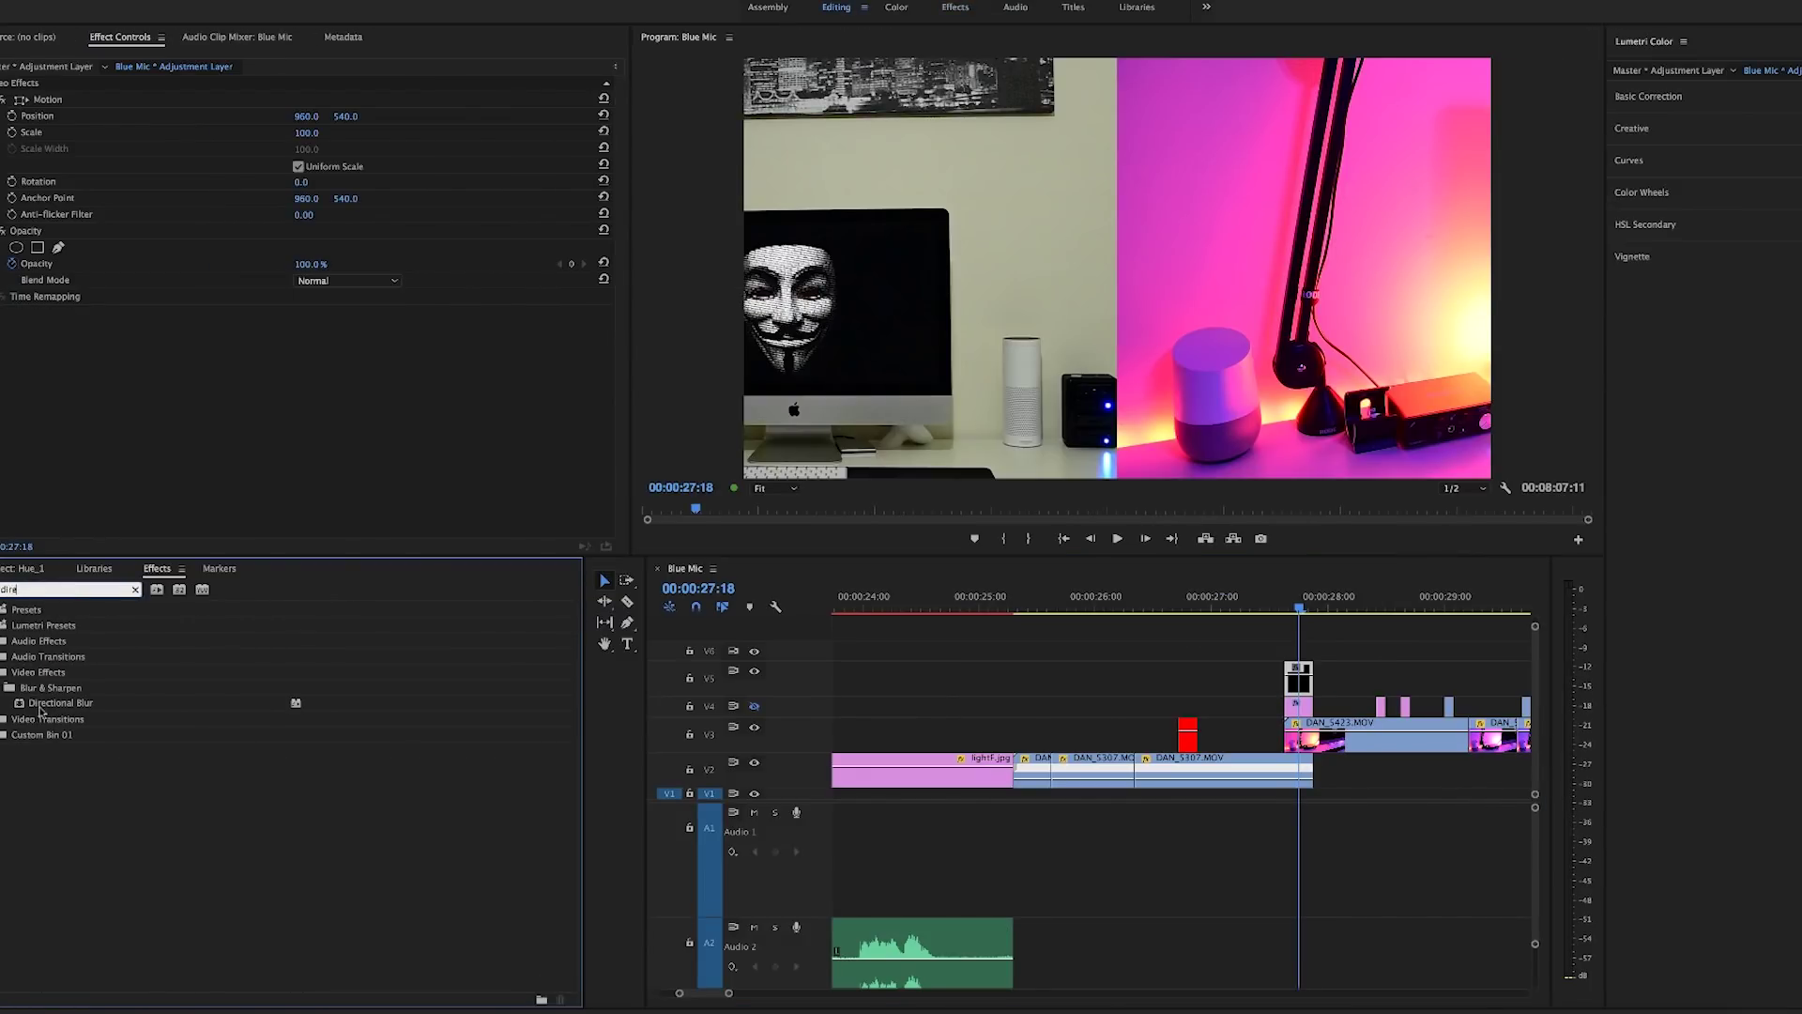
{"action": "left_click", "coordinate": [41, 708]}
{"action": "left_click_drag", "start_coordinate": [167, 721], "coordinate": [1299, 683]}
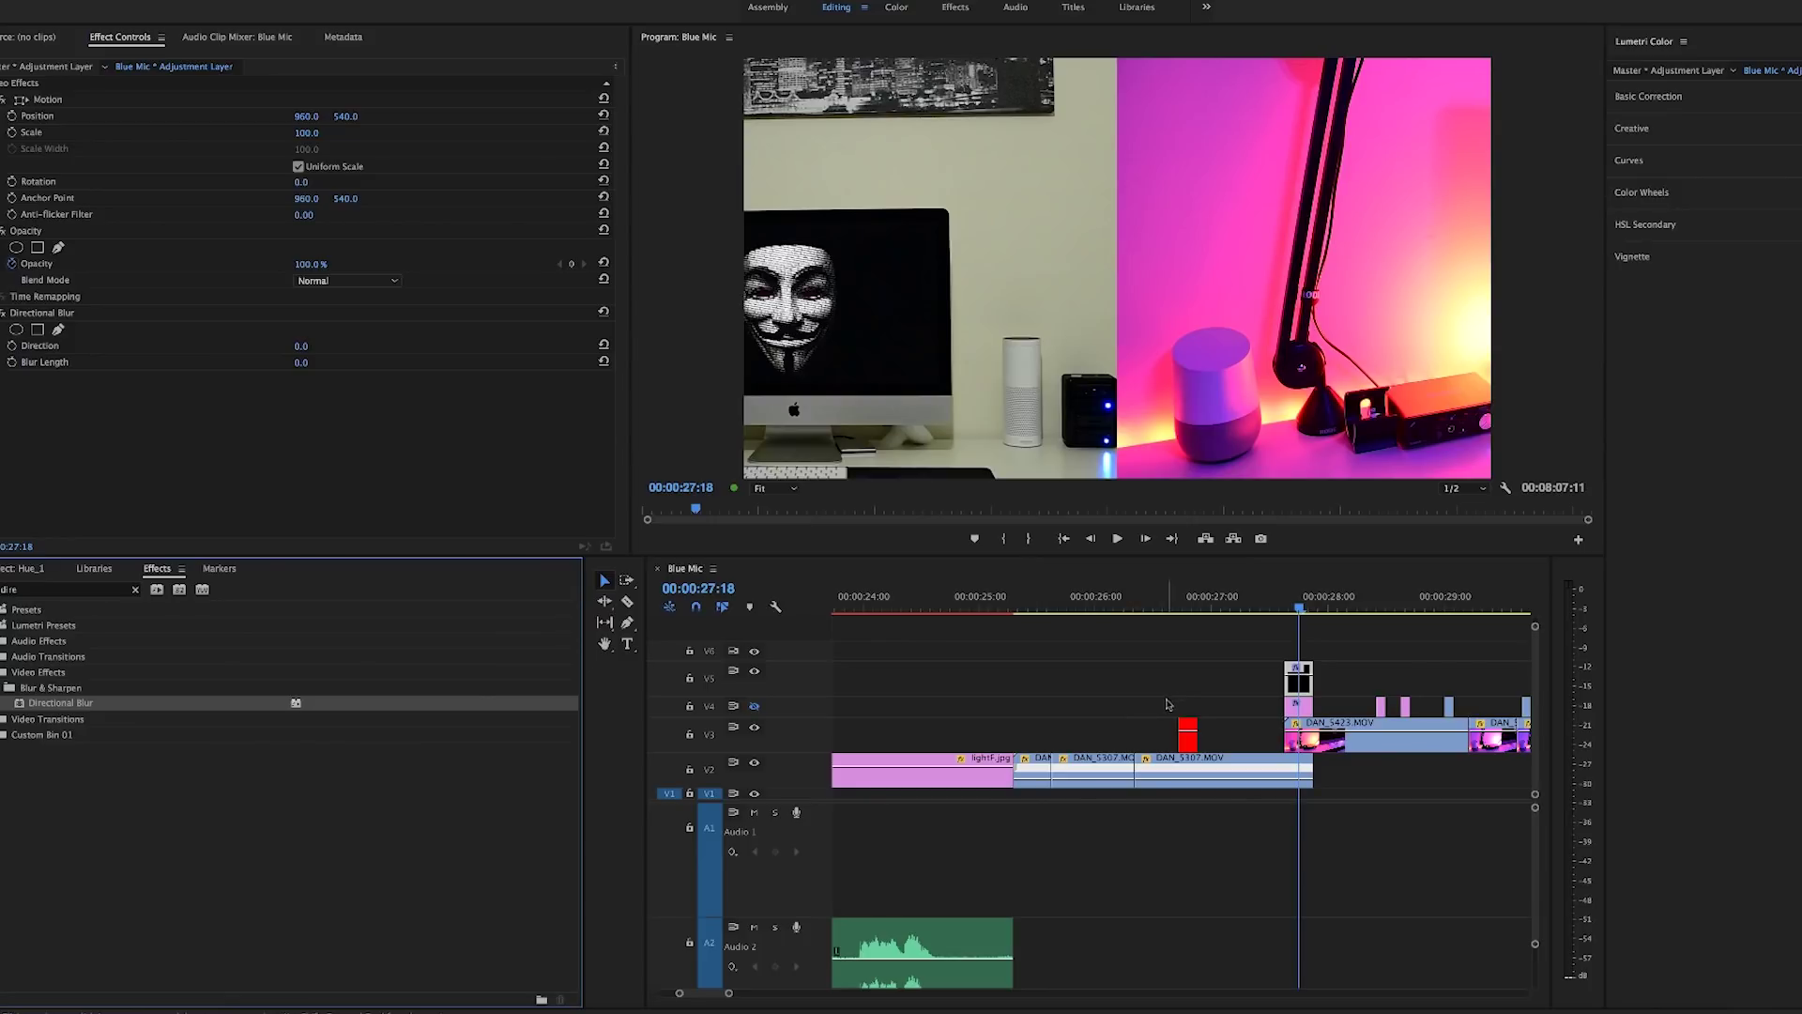
Reselect the V5 adjustment layer to show its Directional Blur settings and switch to the effects workspace
{"action": "left_click", "coordinate": [1300, 686]}
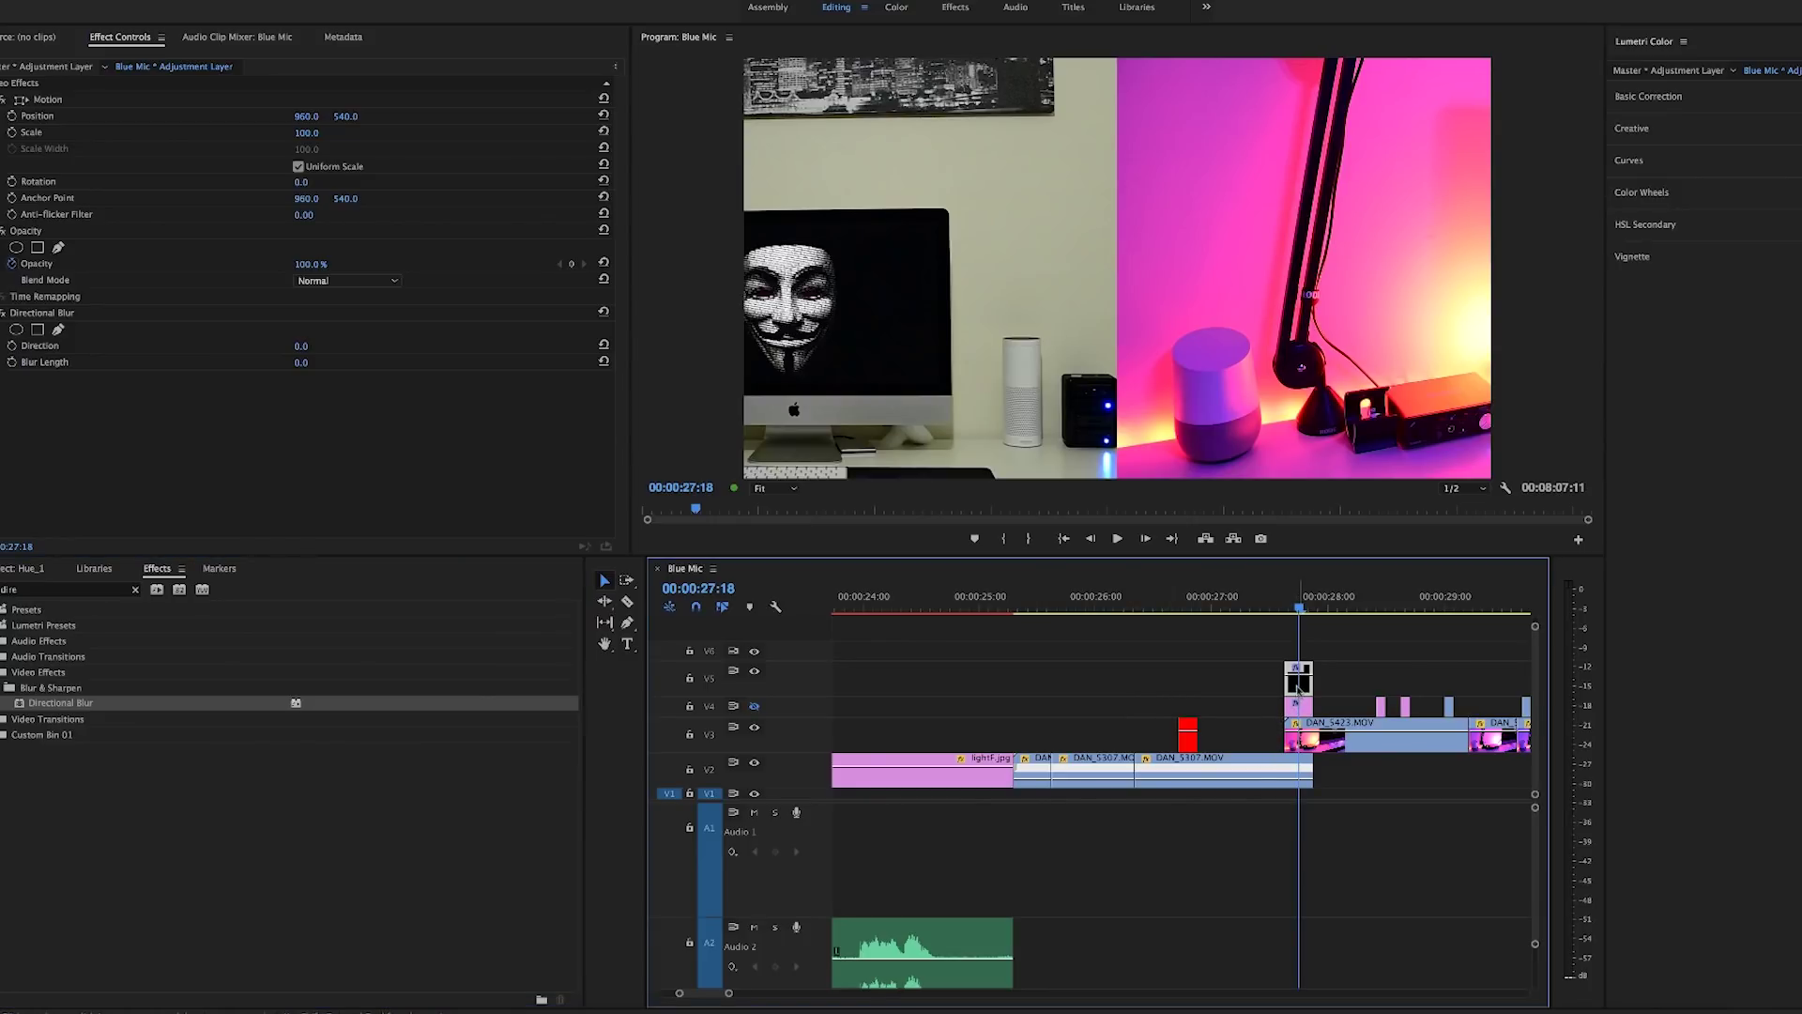
{"action": "left_click", "coordinate": [1304, 705]}
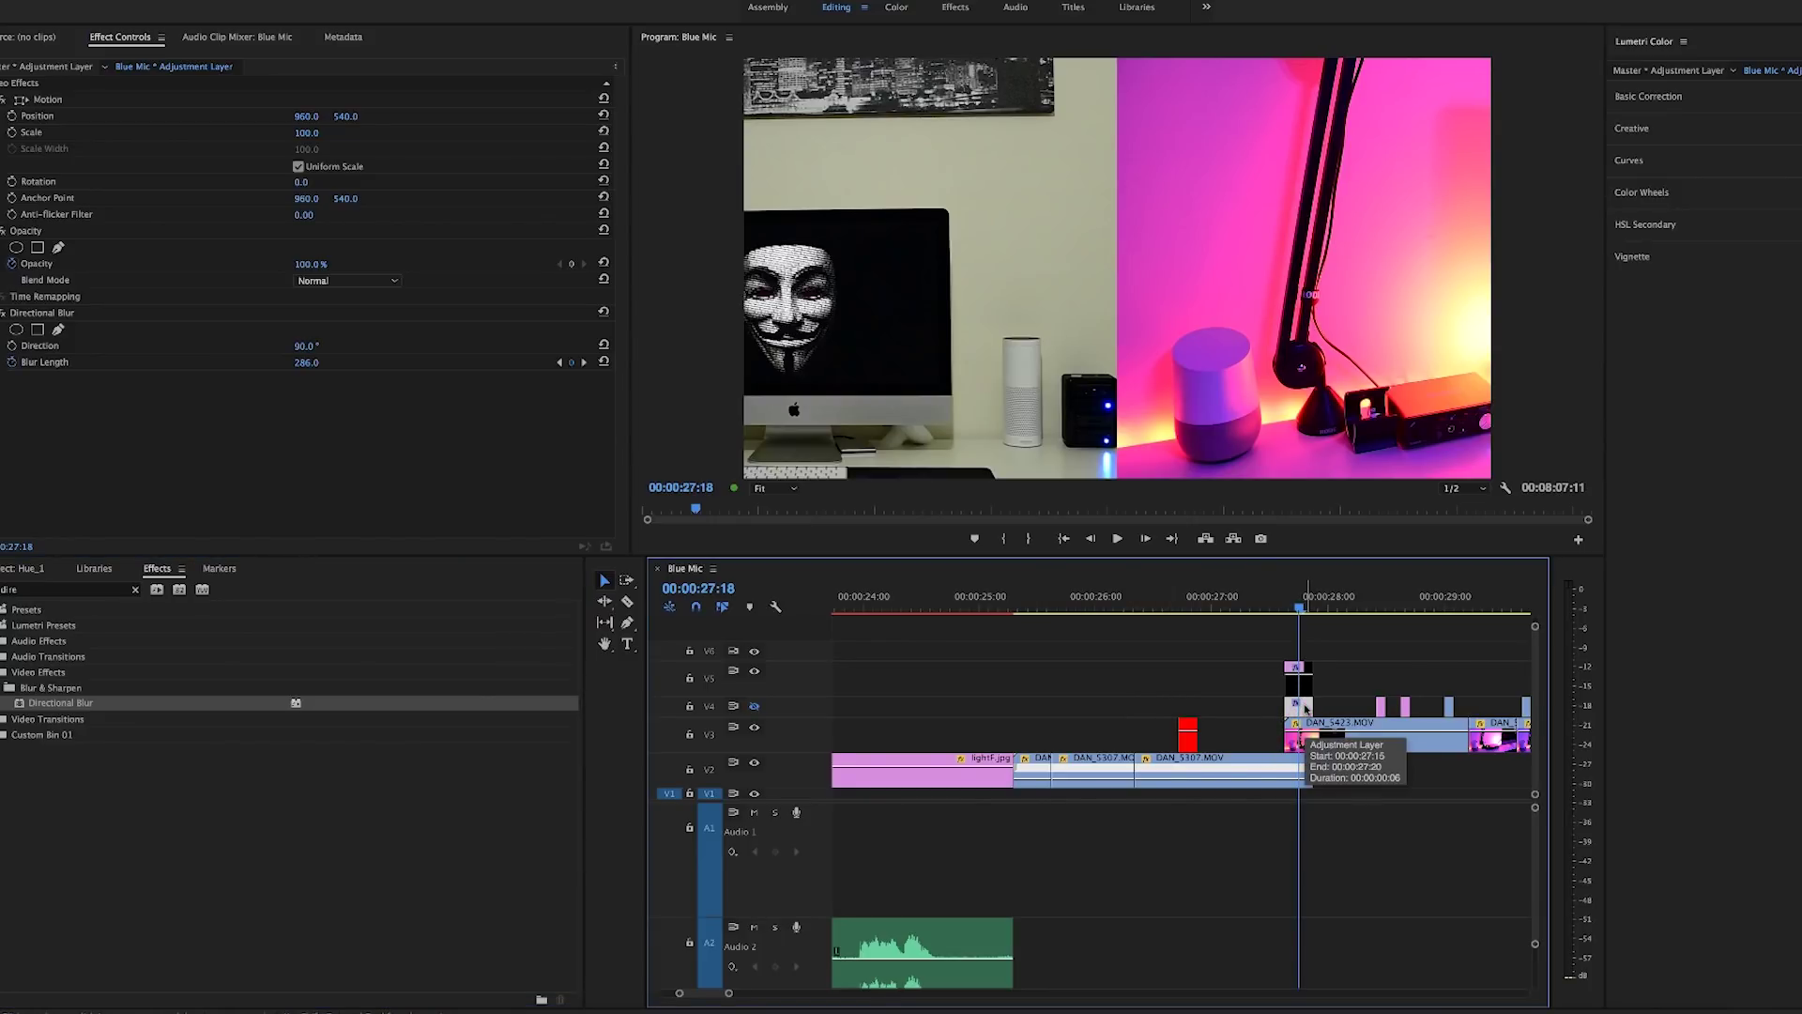
{"action": "left_click", "coordinate": [1300, 686]}
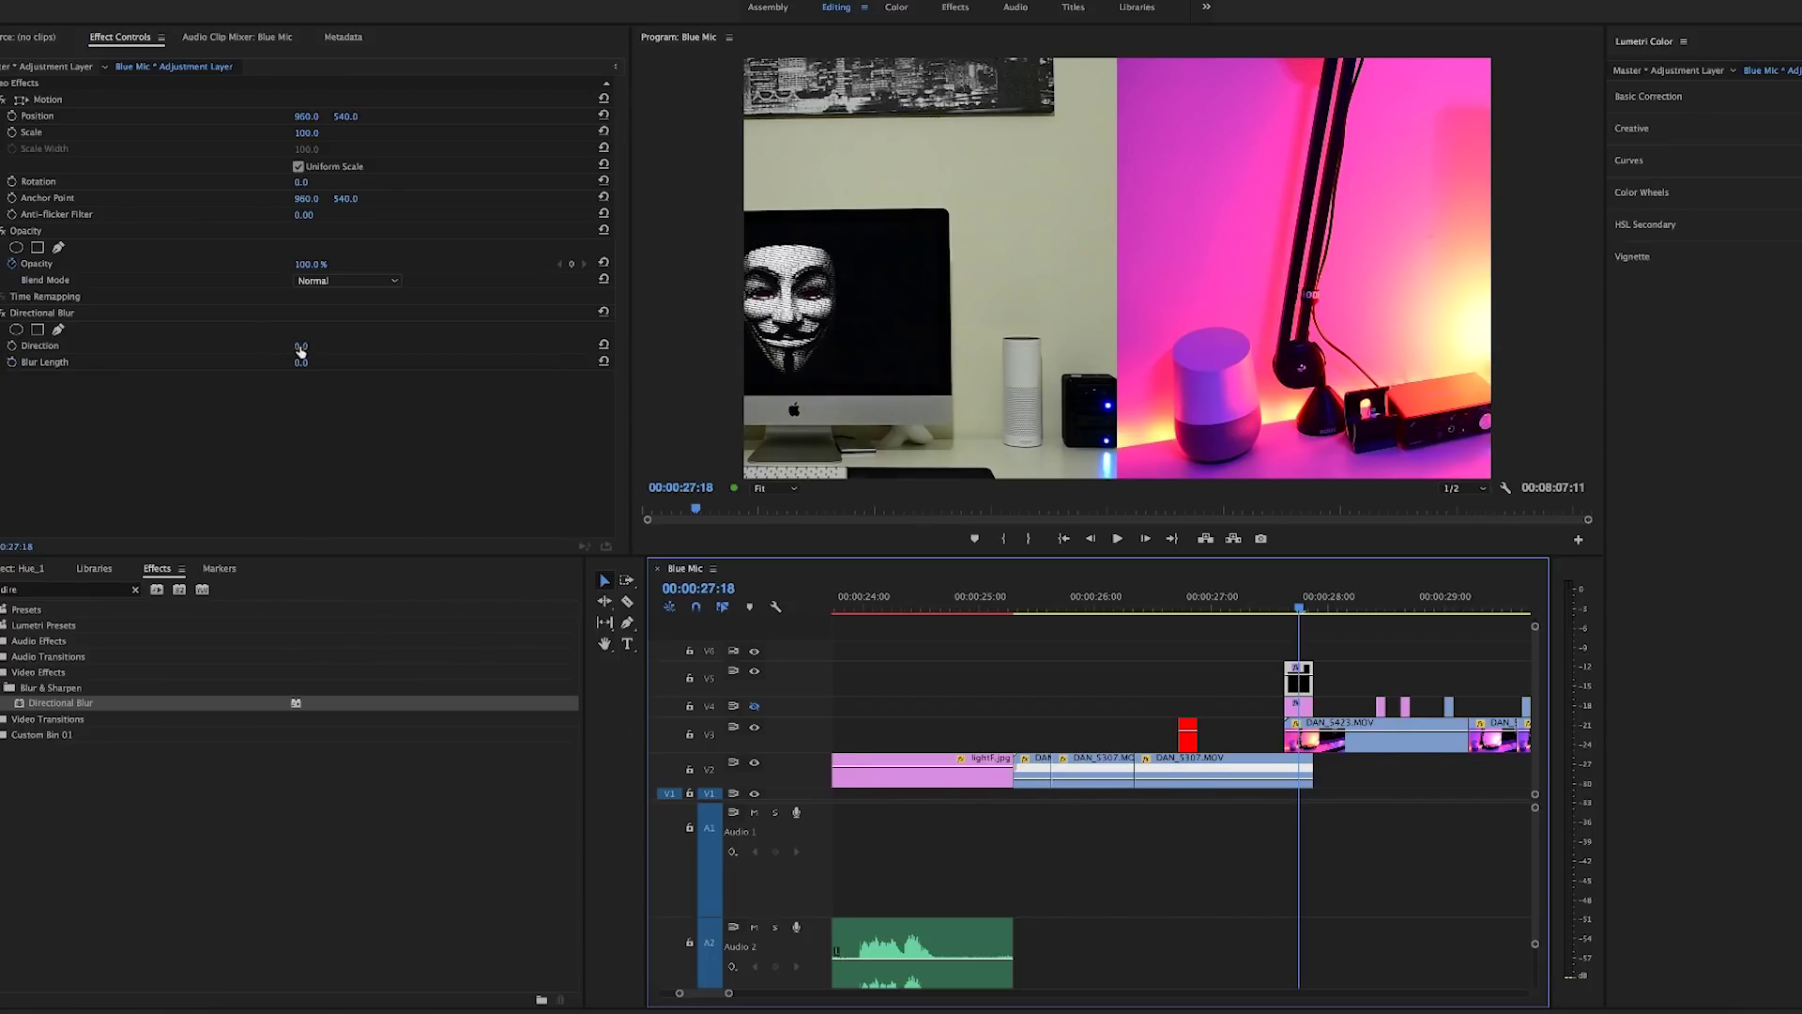
{"action": "key", "text": "alt+shift+4"}
Set Blur Length to 286 and Direction to 90°, and keyframe both
{"action": "left_click", "coordinate": [224, 363]}
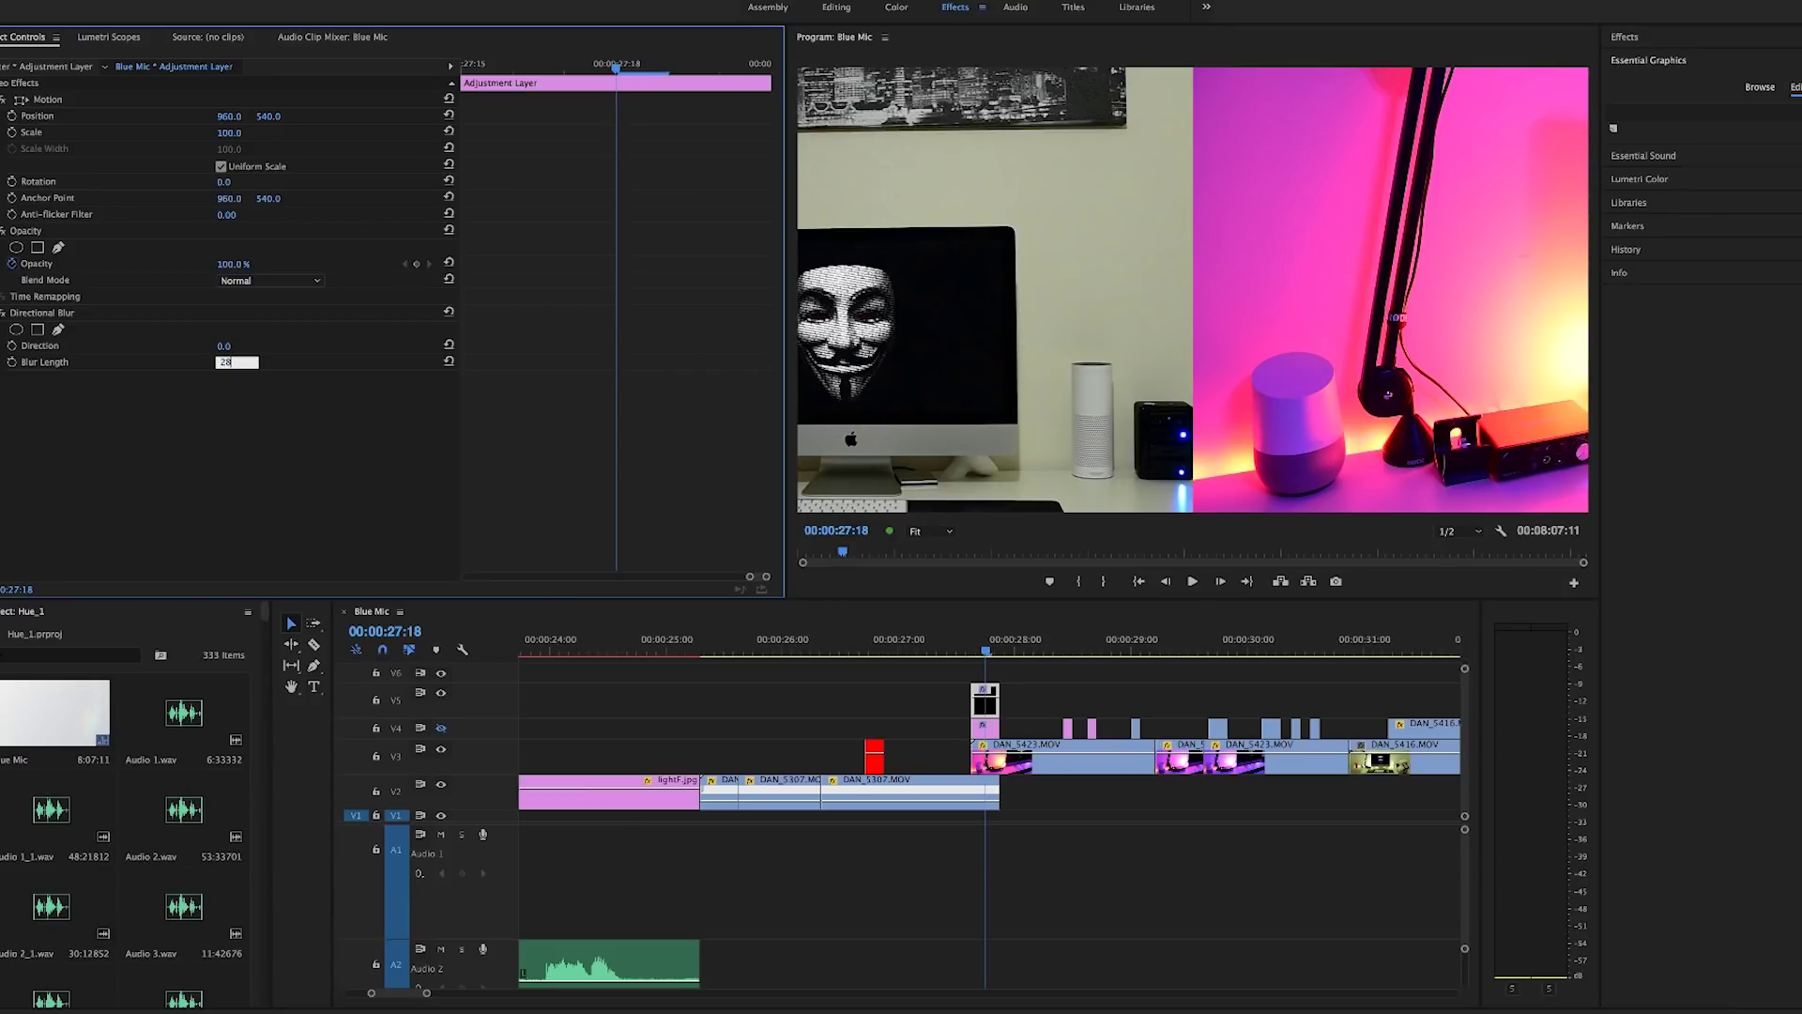
{"action": "key", "text": "Return"}
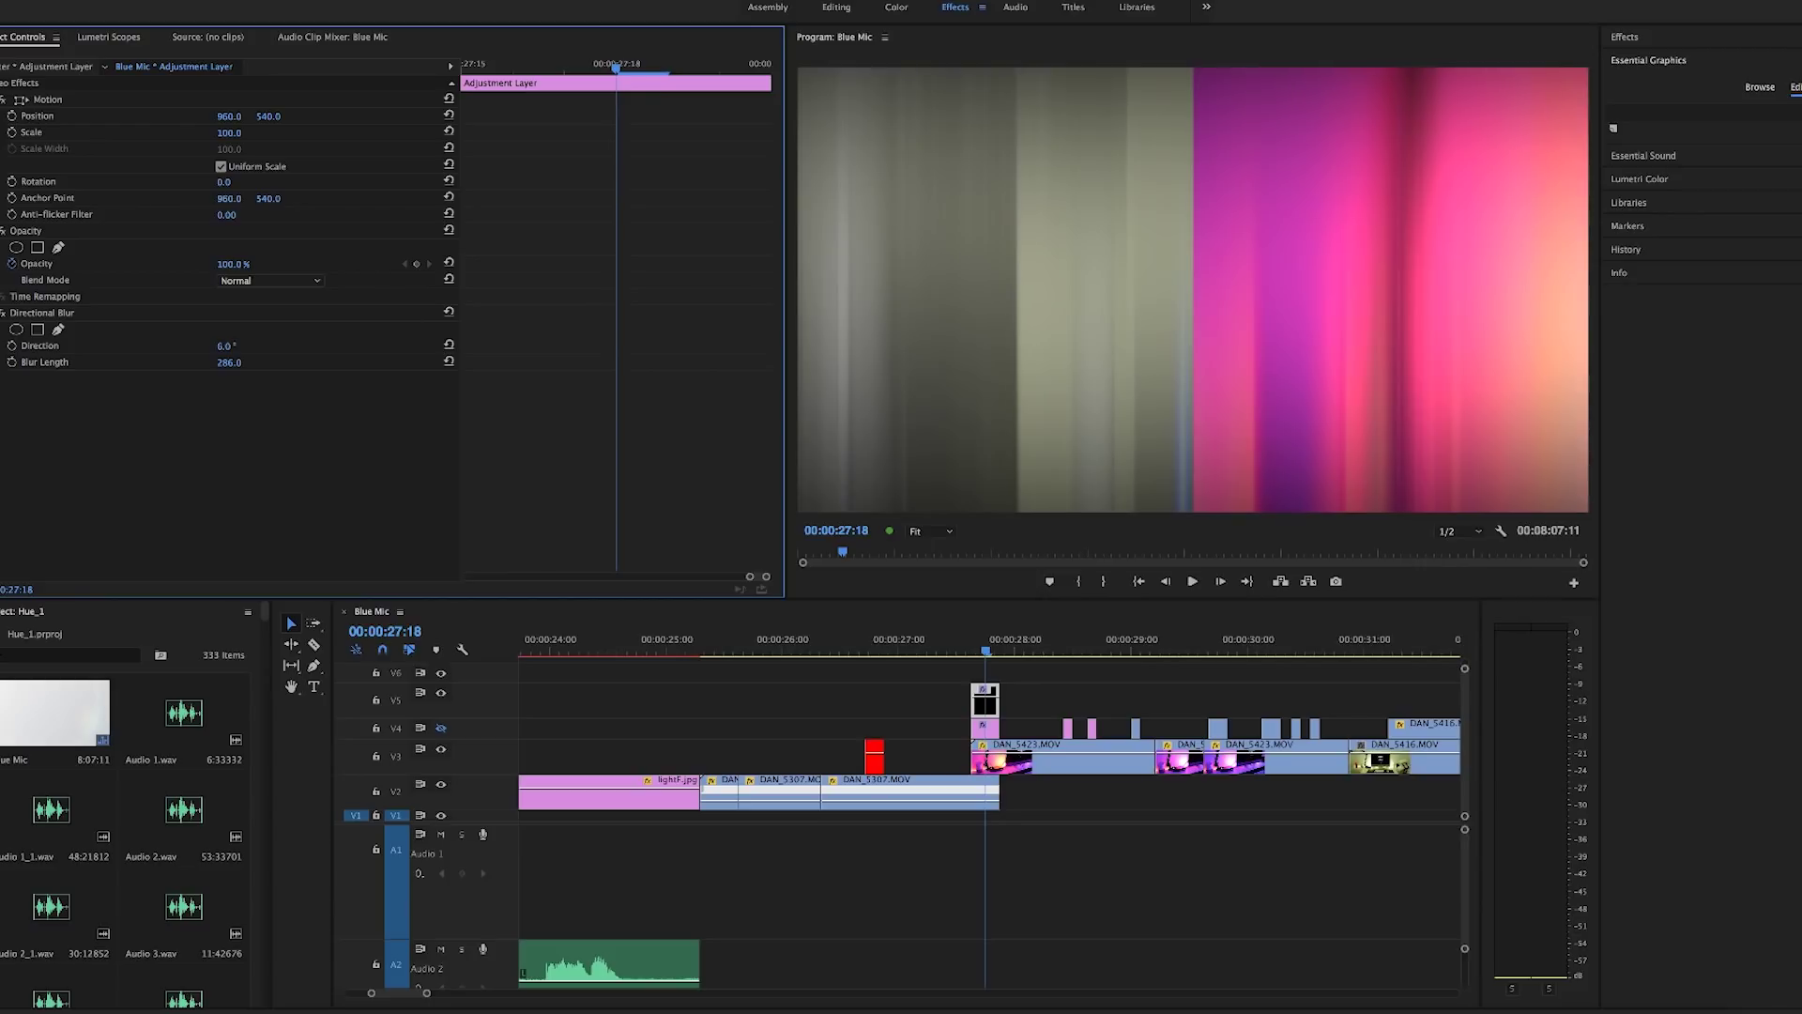
{"action": "left_click_drag", "start_coordinate": [226, 345], "coordinate": [242, 345]}
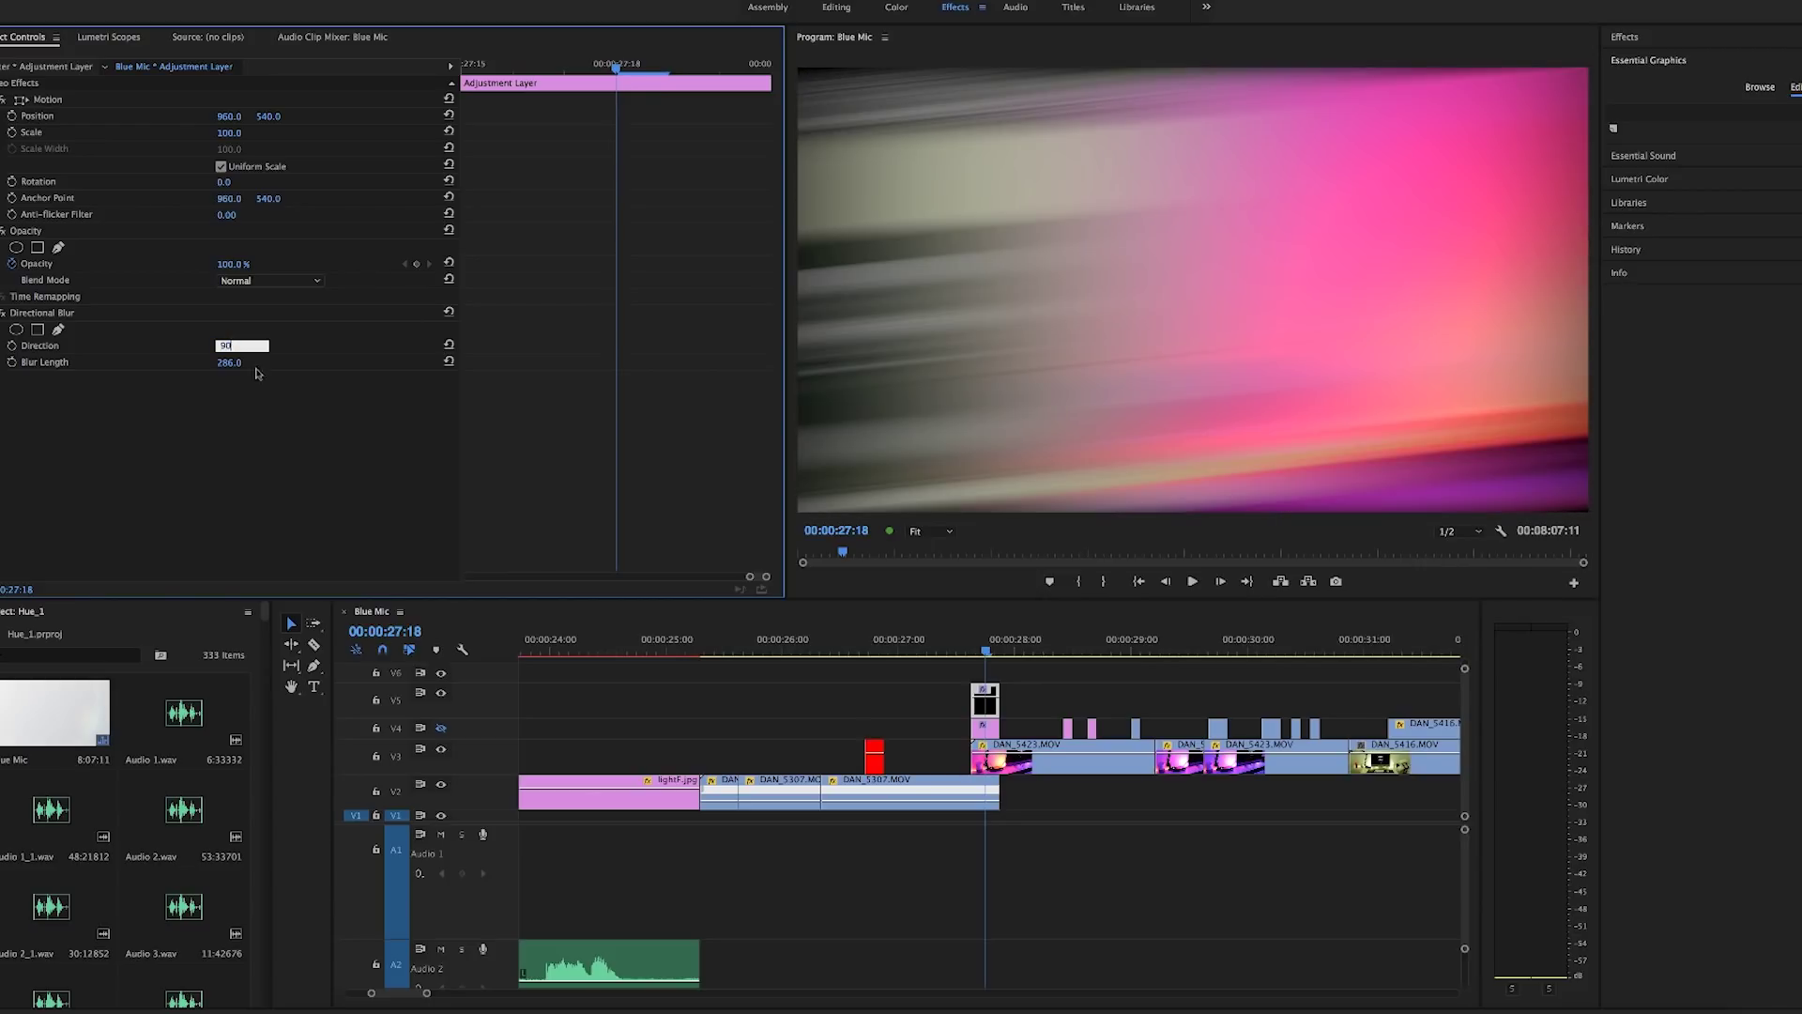
{"action": "key", "text": "Return"}
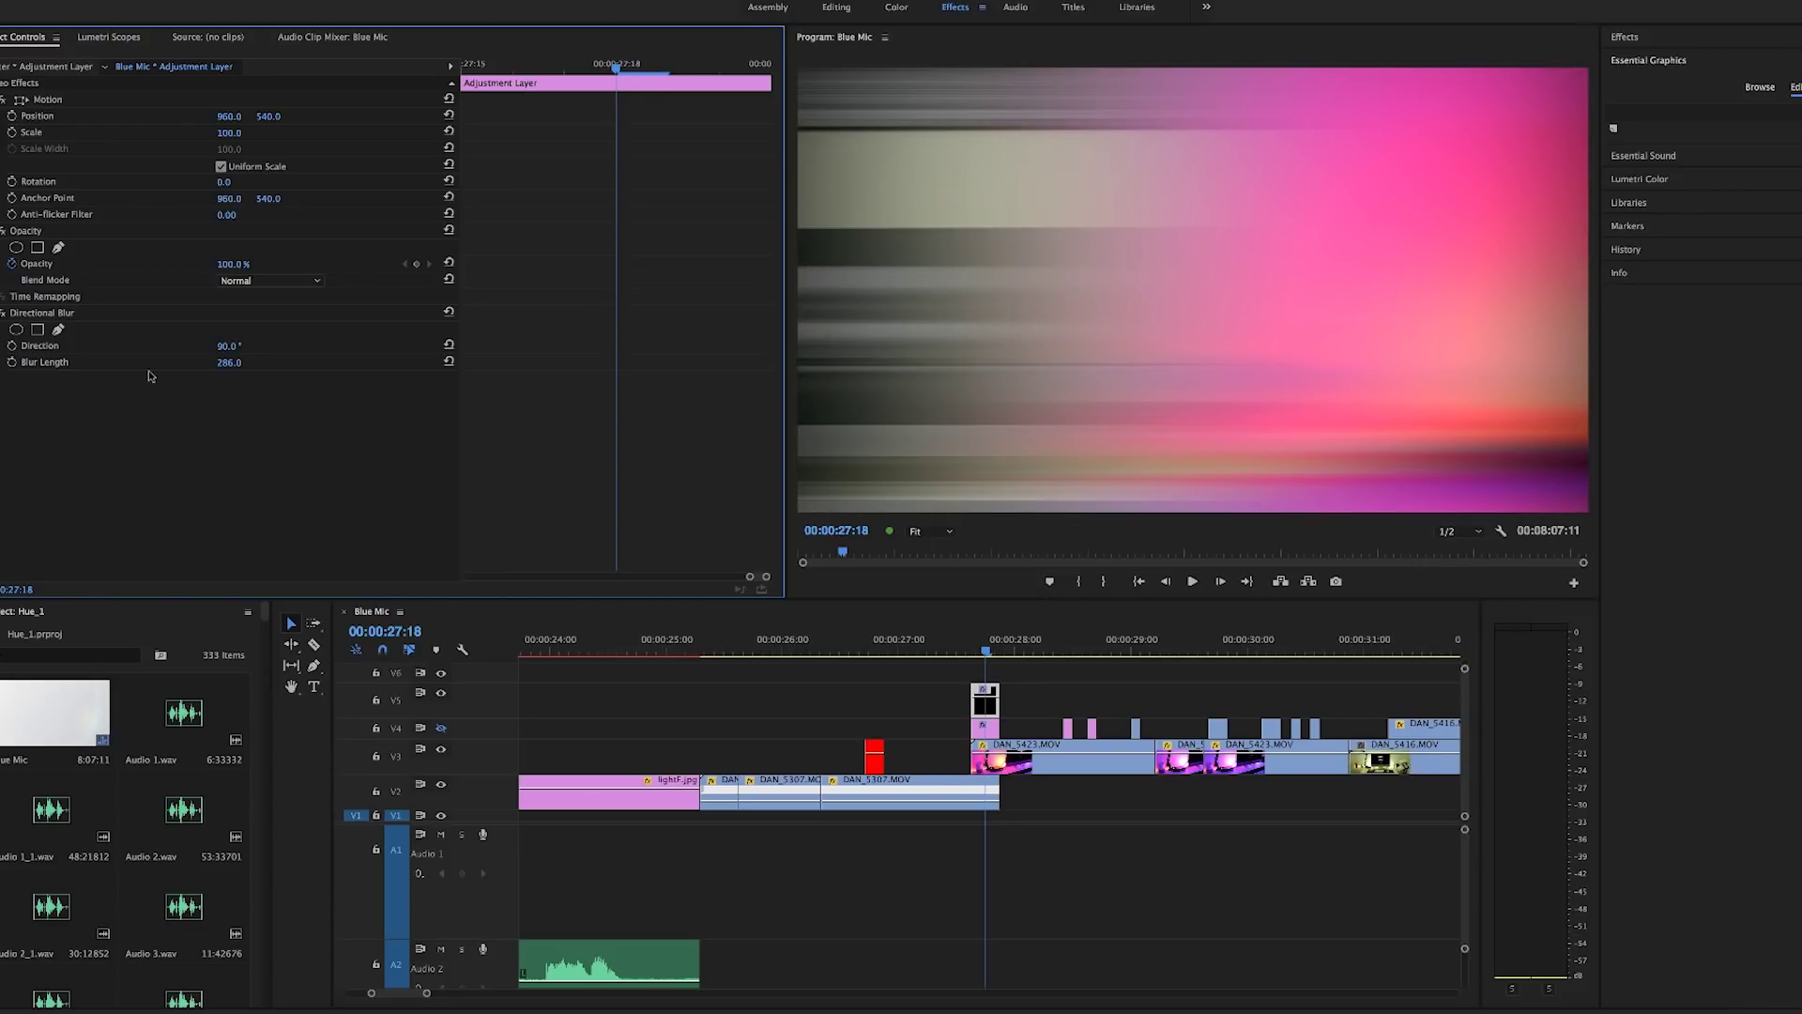
{"action": "left_click", "coordinate": [13, 347]}
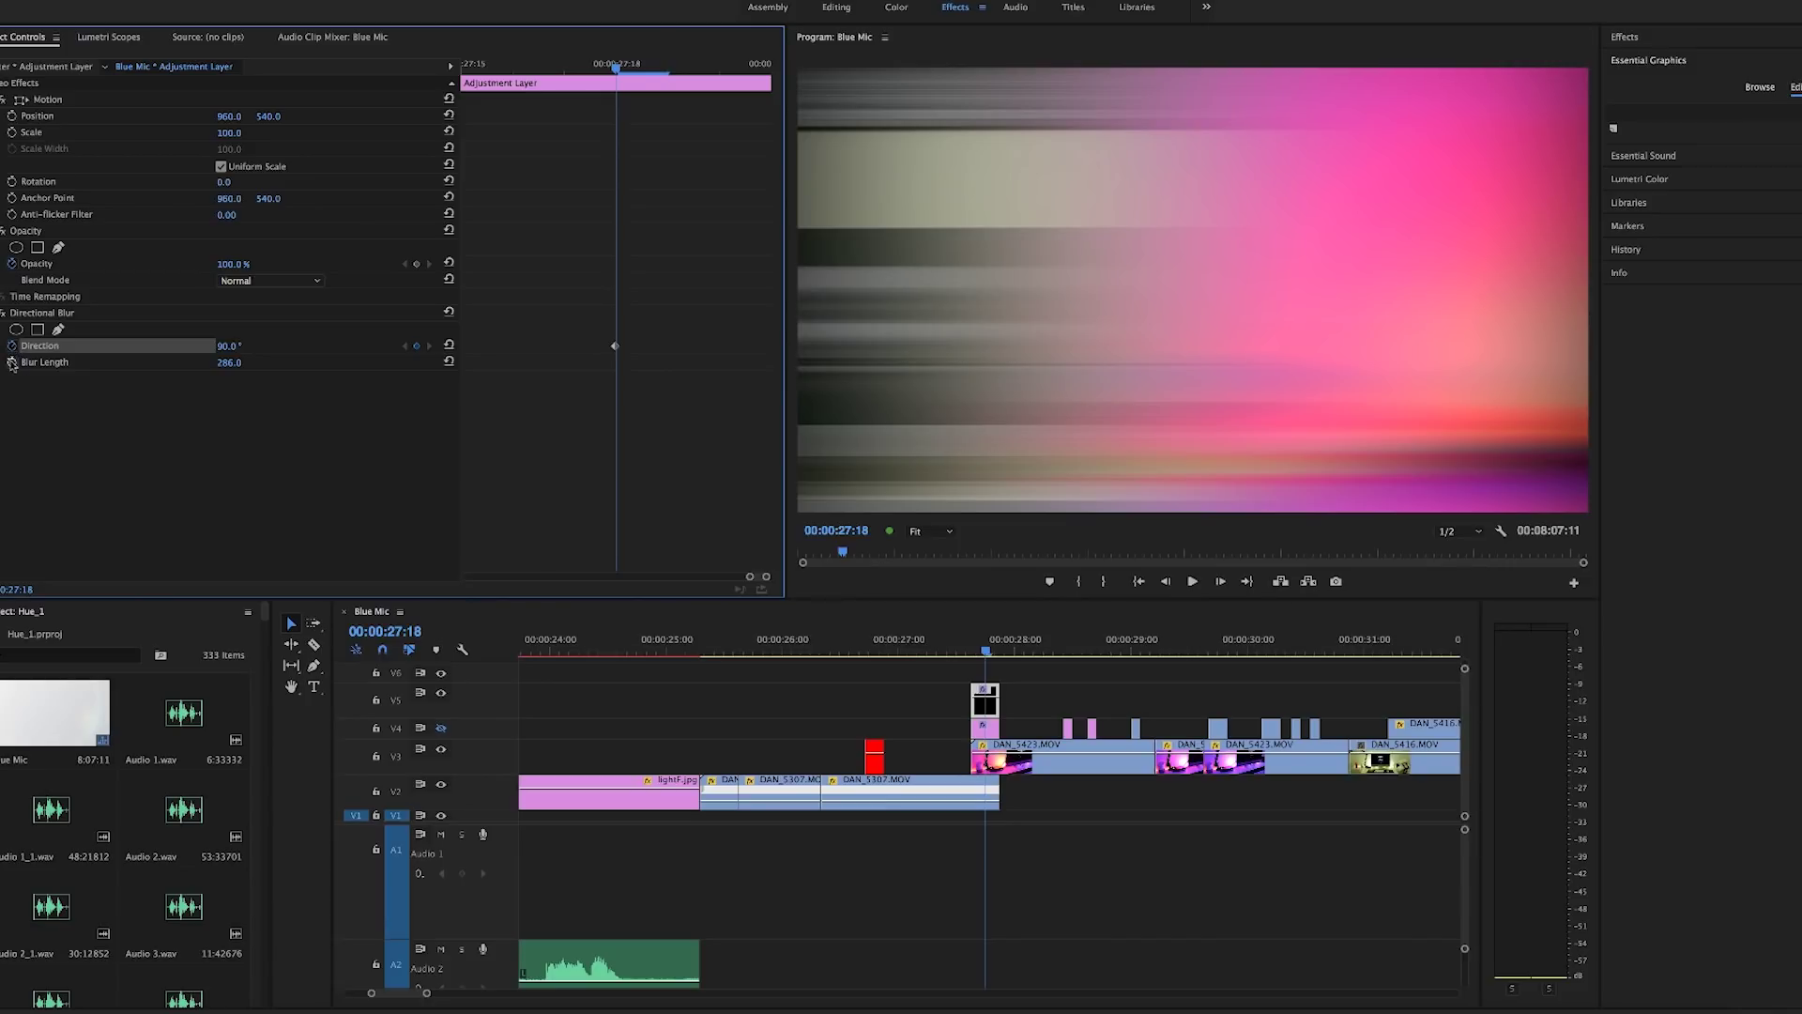
{"action": "left_click", "coordinate": [11, 362]}
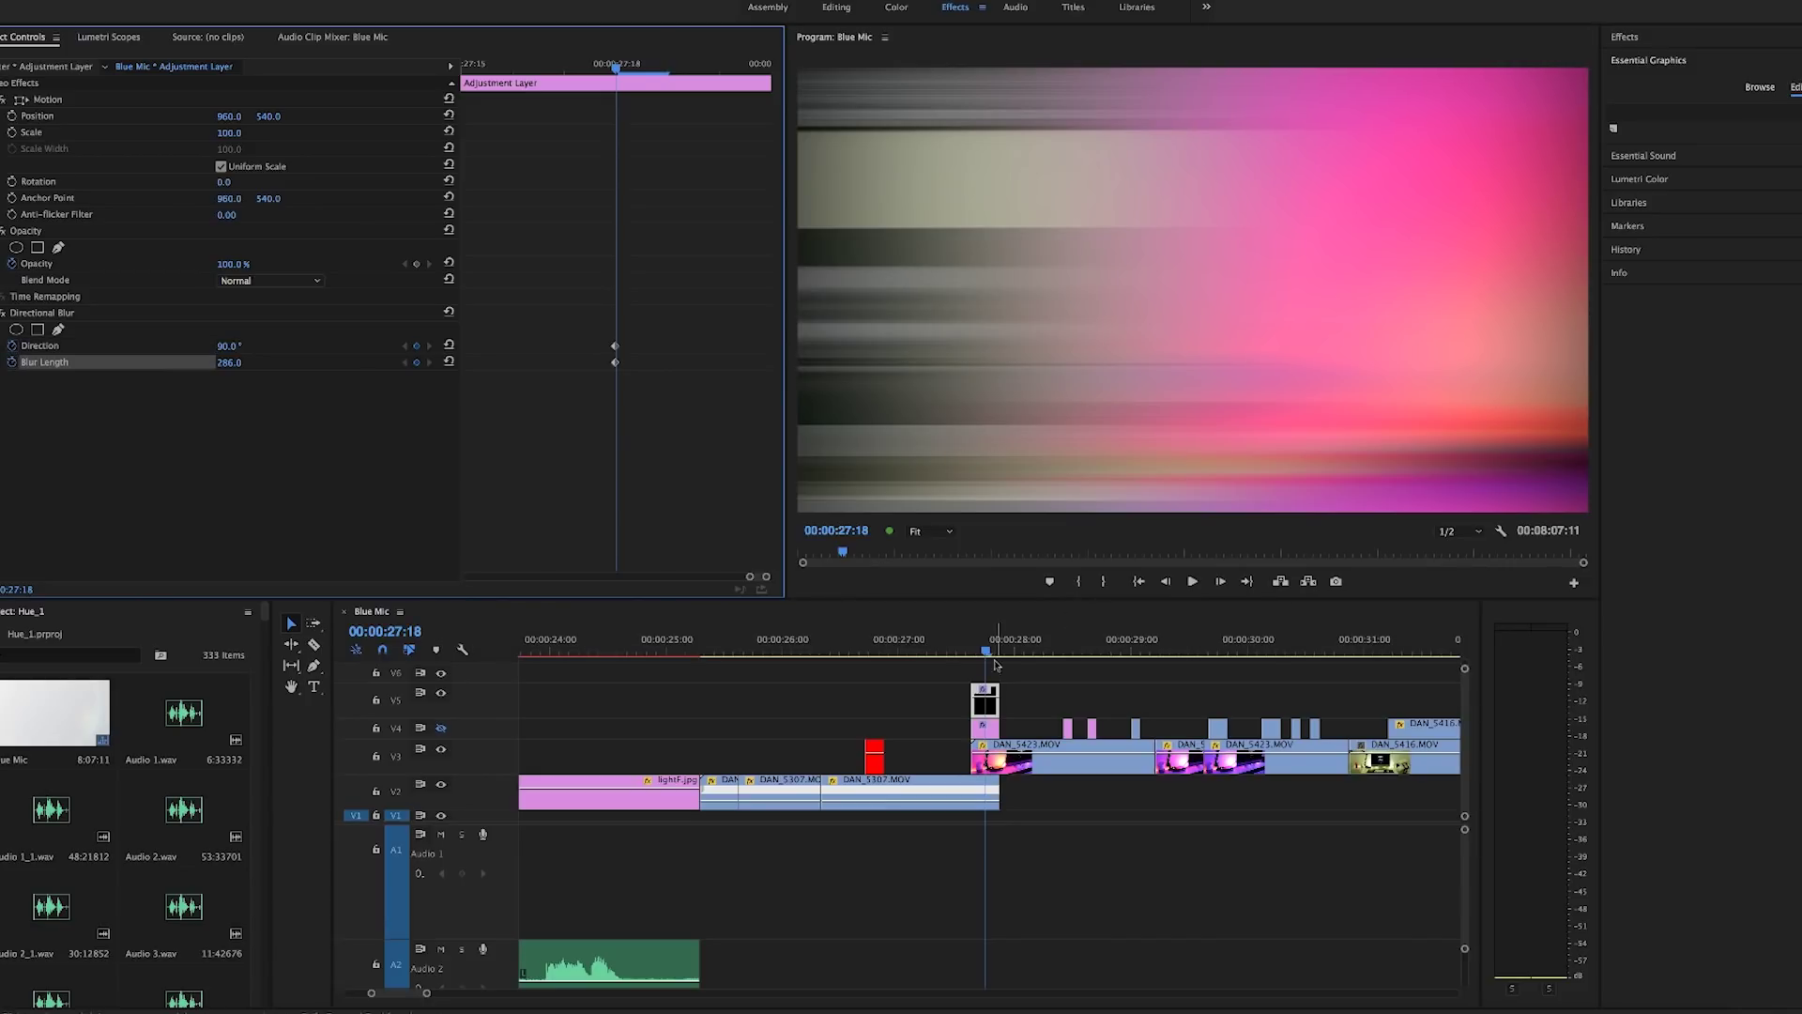
At 27:15, keyframe Blur Length to 0
{"action": "left_click", "coordinate": [978, 654]}
{"action": "left_click_drag", "start_coordinate": [978, 654], "coordinate": [972, 654]}
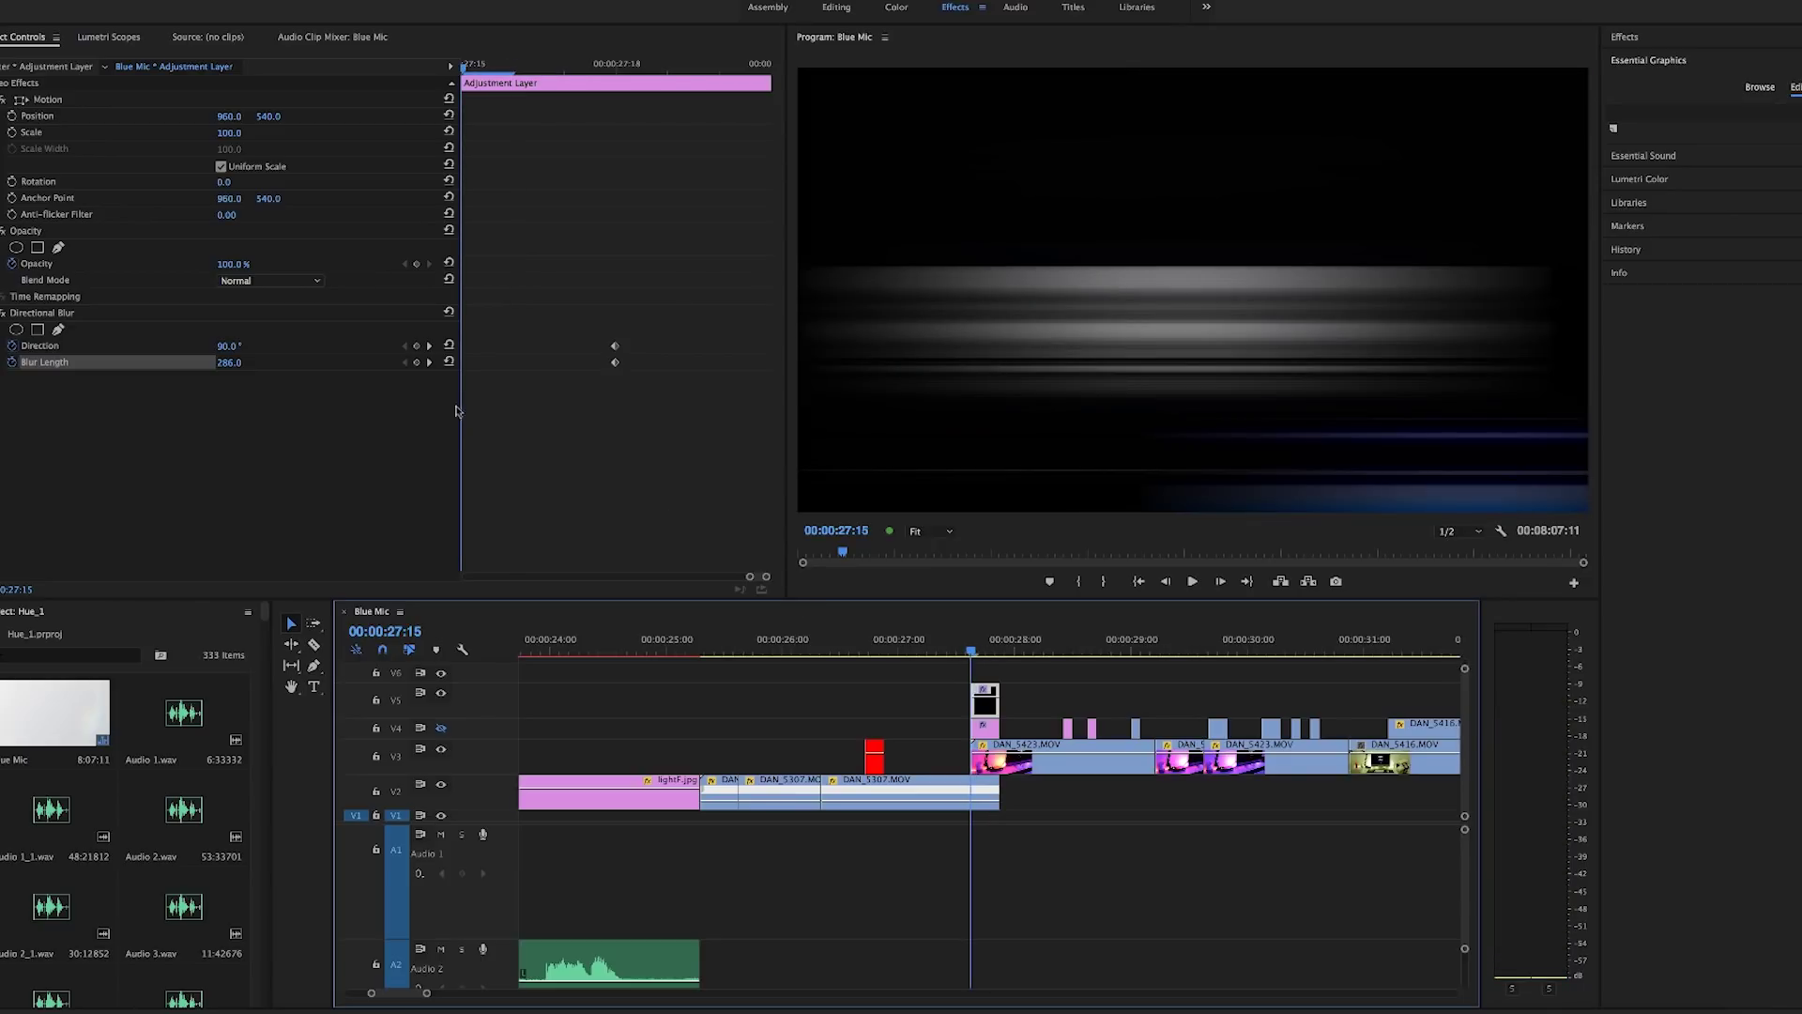
{"action": "left_click", "coordinate": [230, 362]}
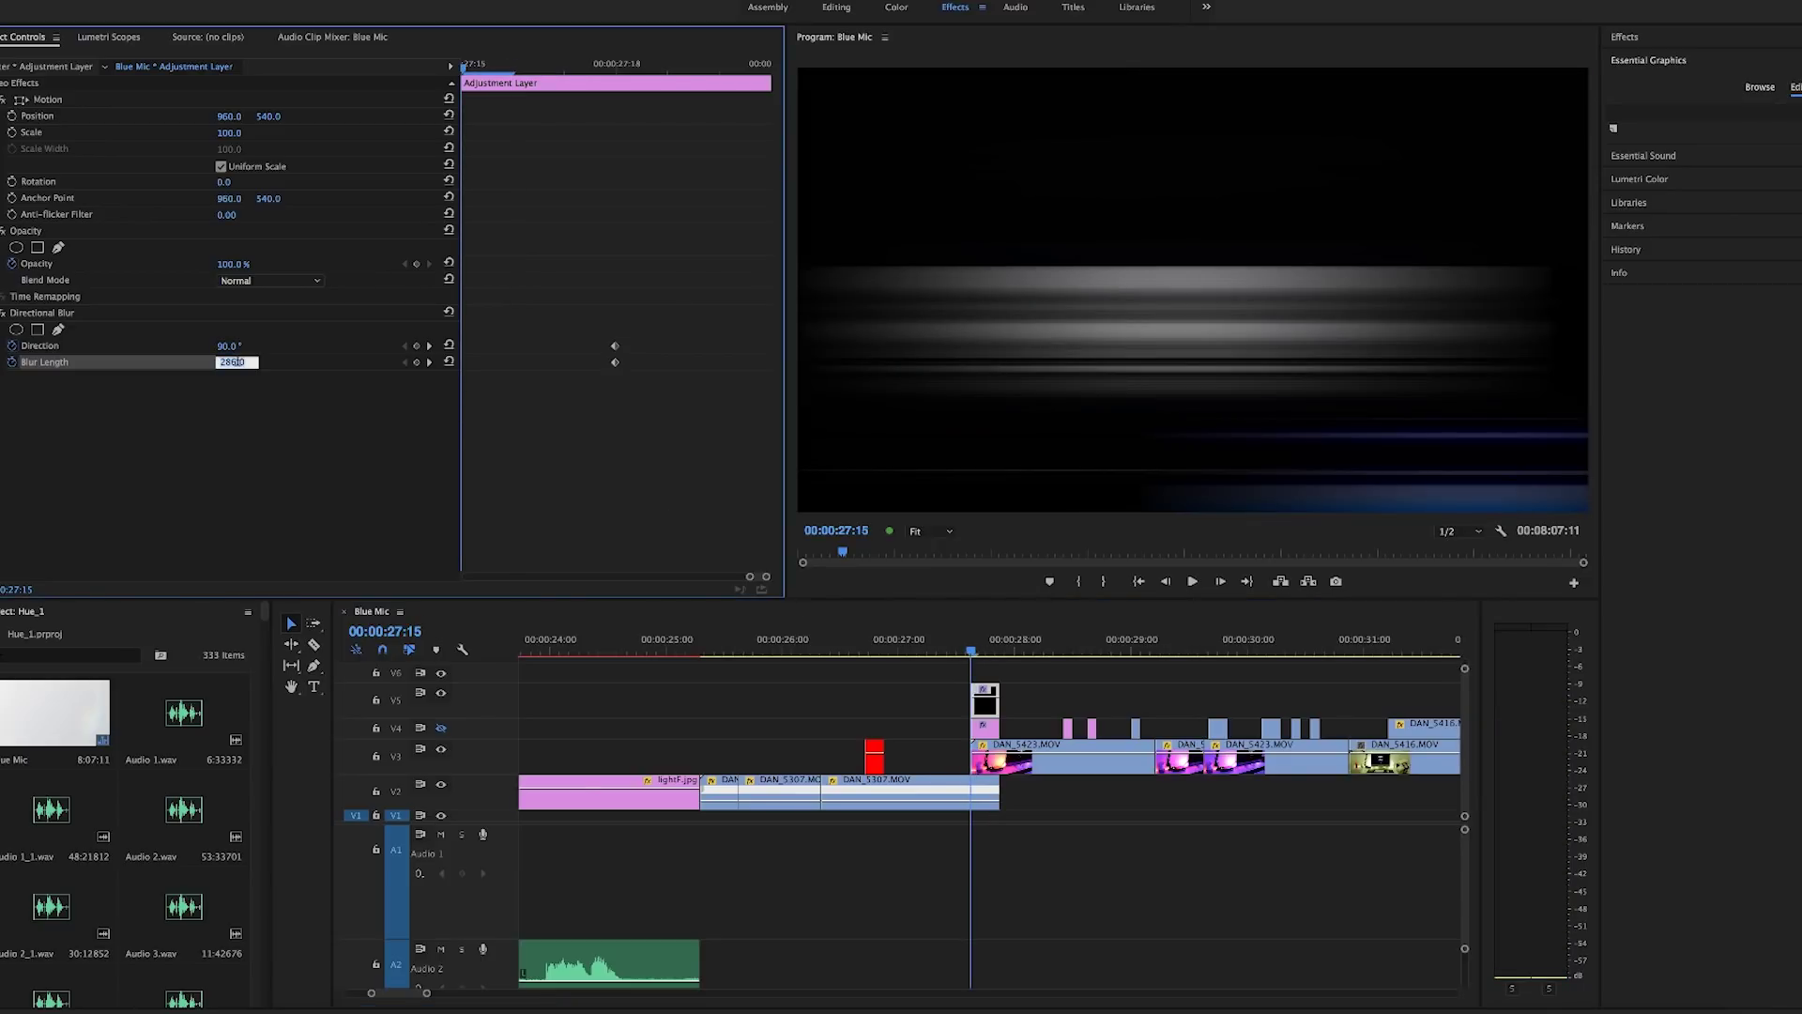
{"action": "type", "text": "0"}
{"action": "key", "text": "Return"}
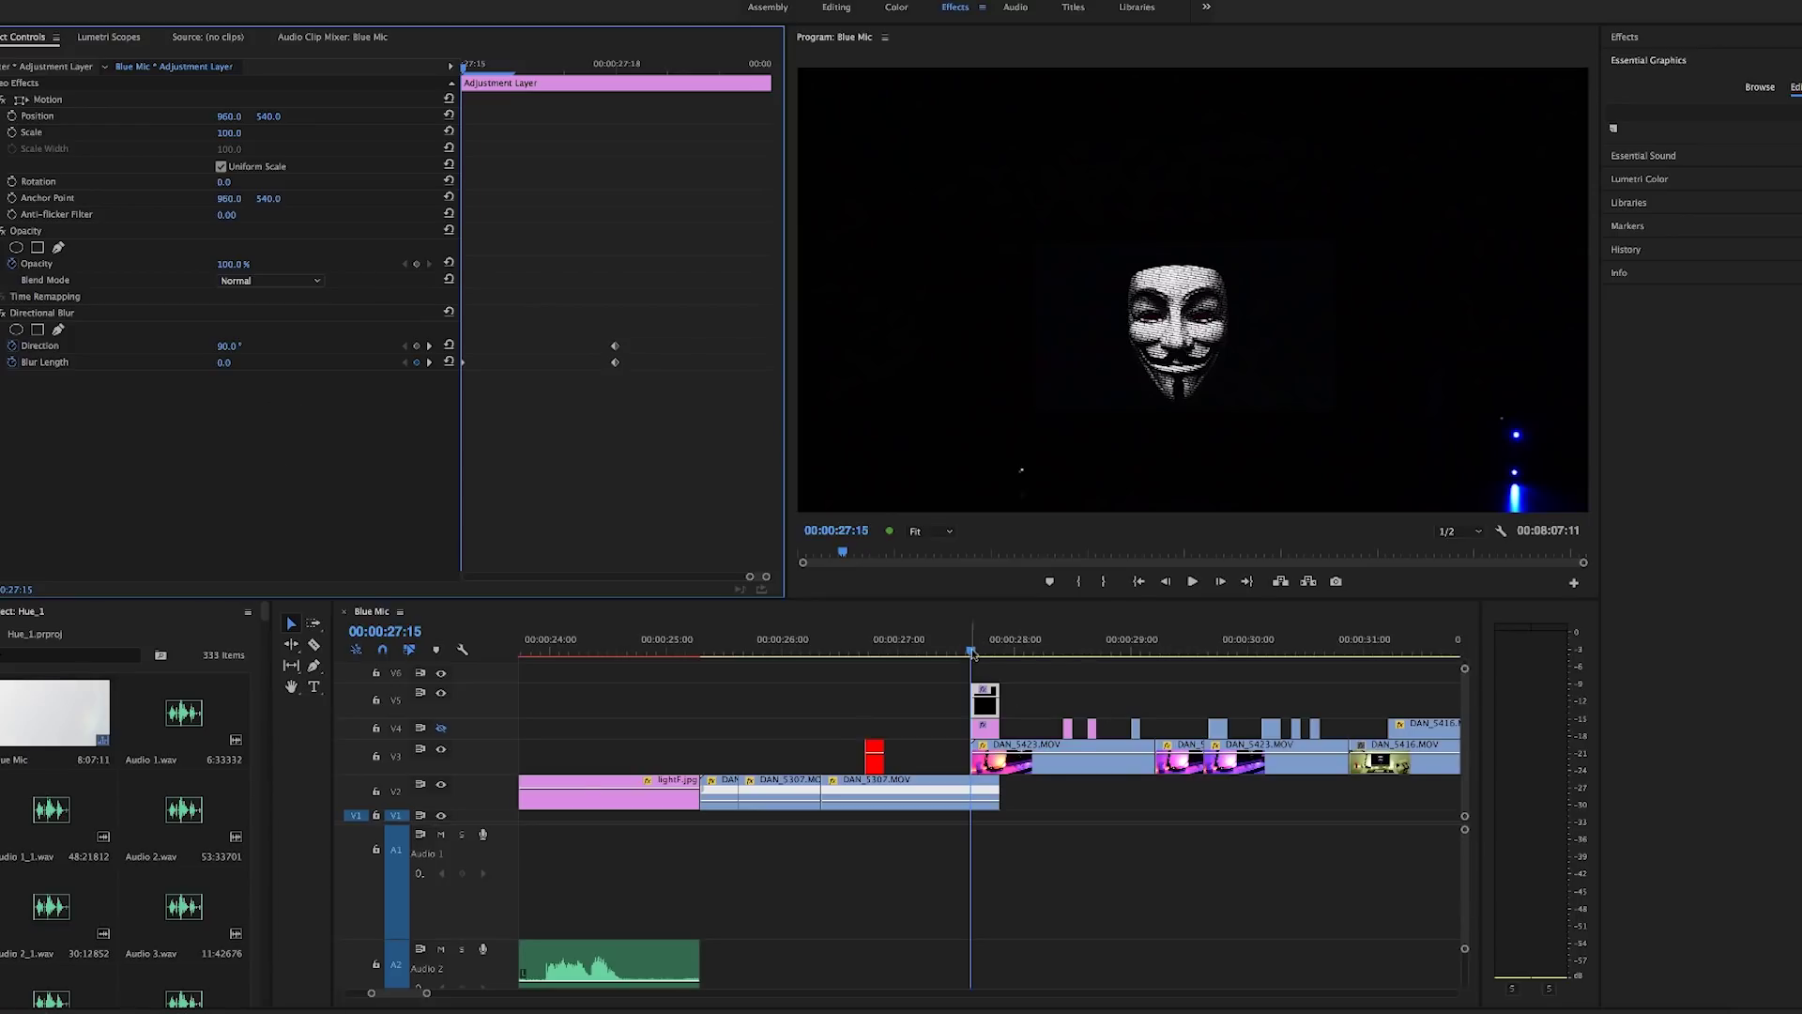
{"action": "left_click", "coordinate": [973, 651]}
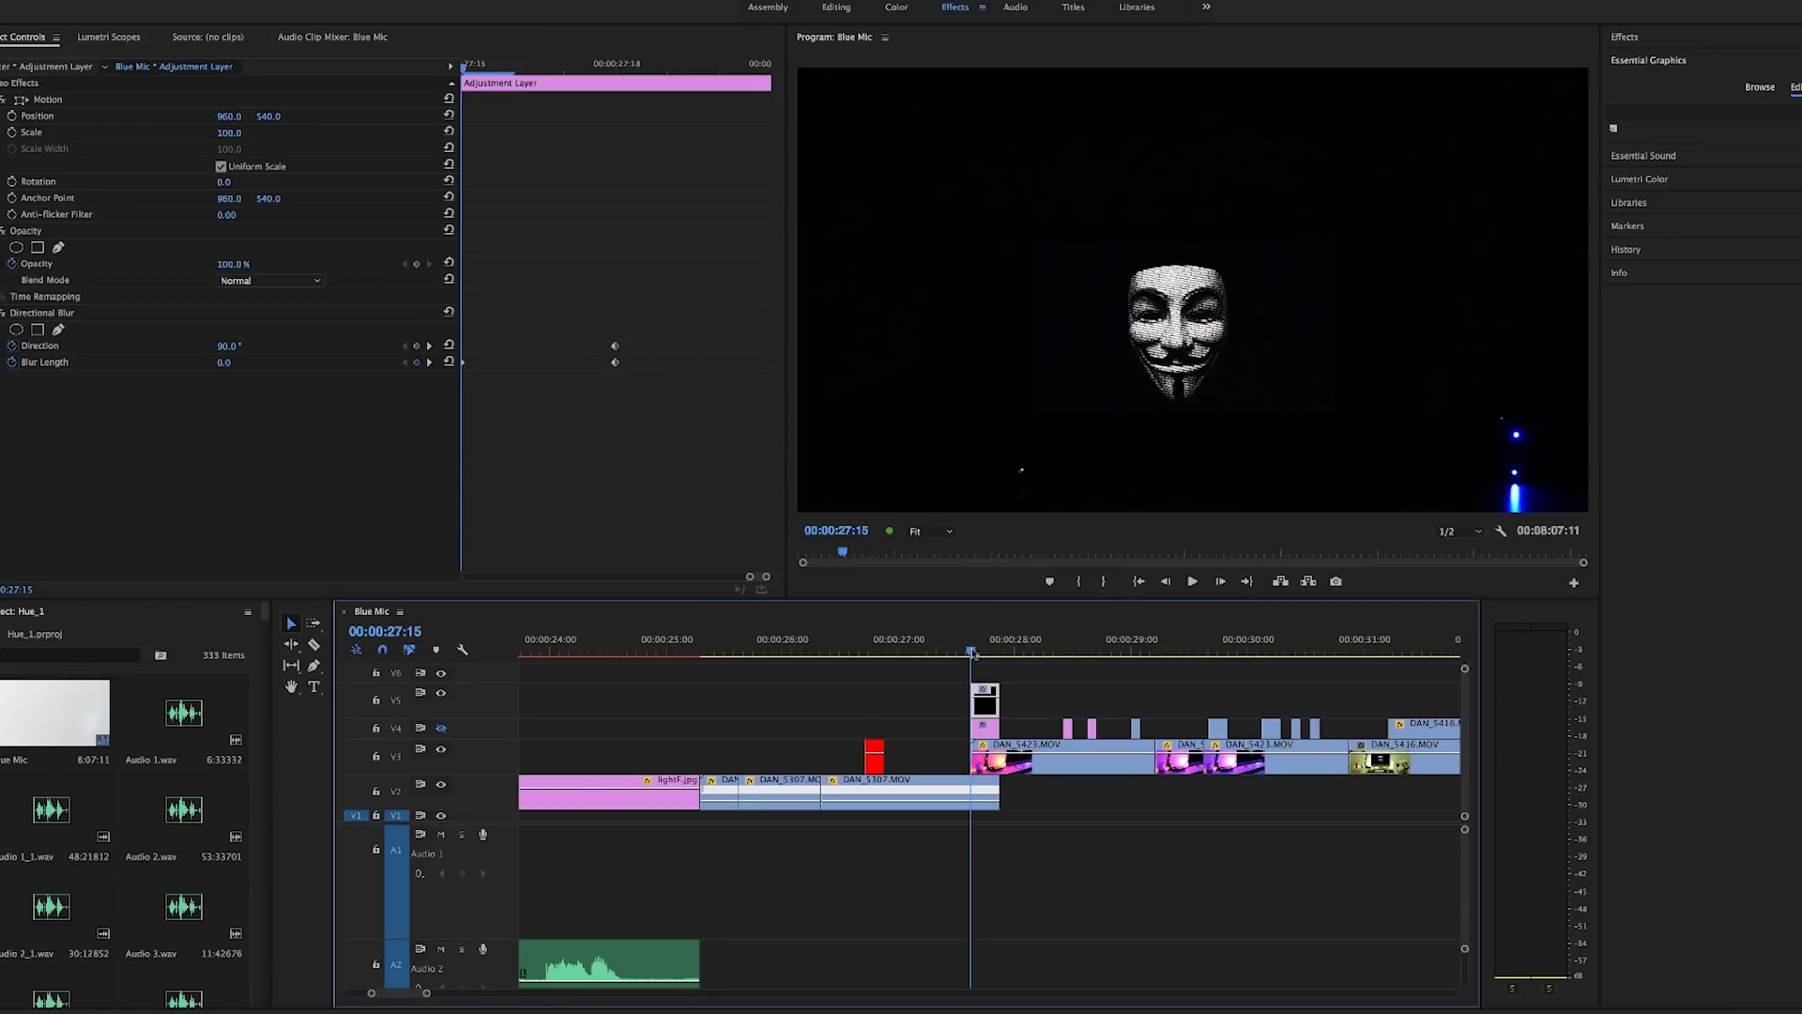
Add a Blur Length keyframe of 0 at 27:21
{"action": "left_click_drag", "start_coordinate": [972, 652], "coordinate": [1000, 646]}
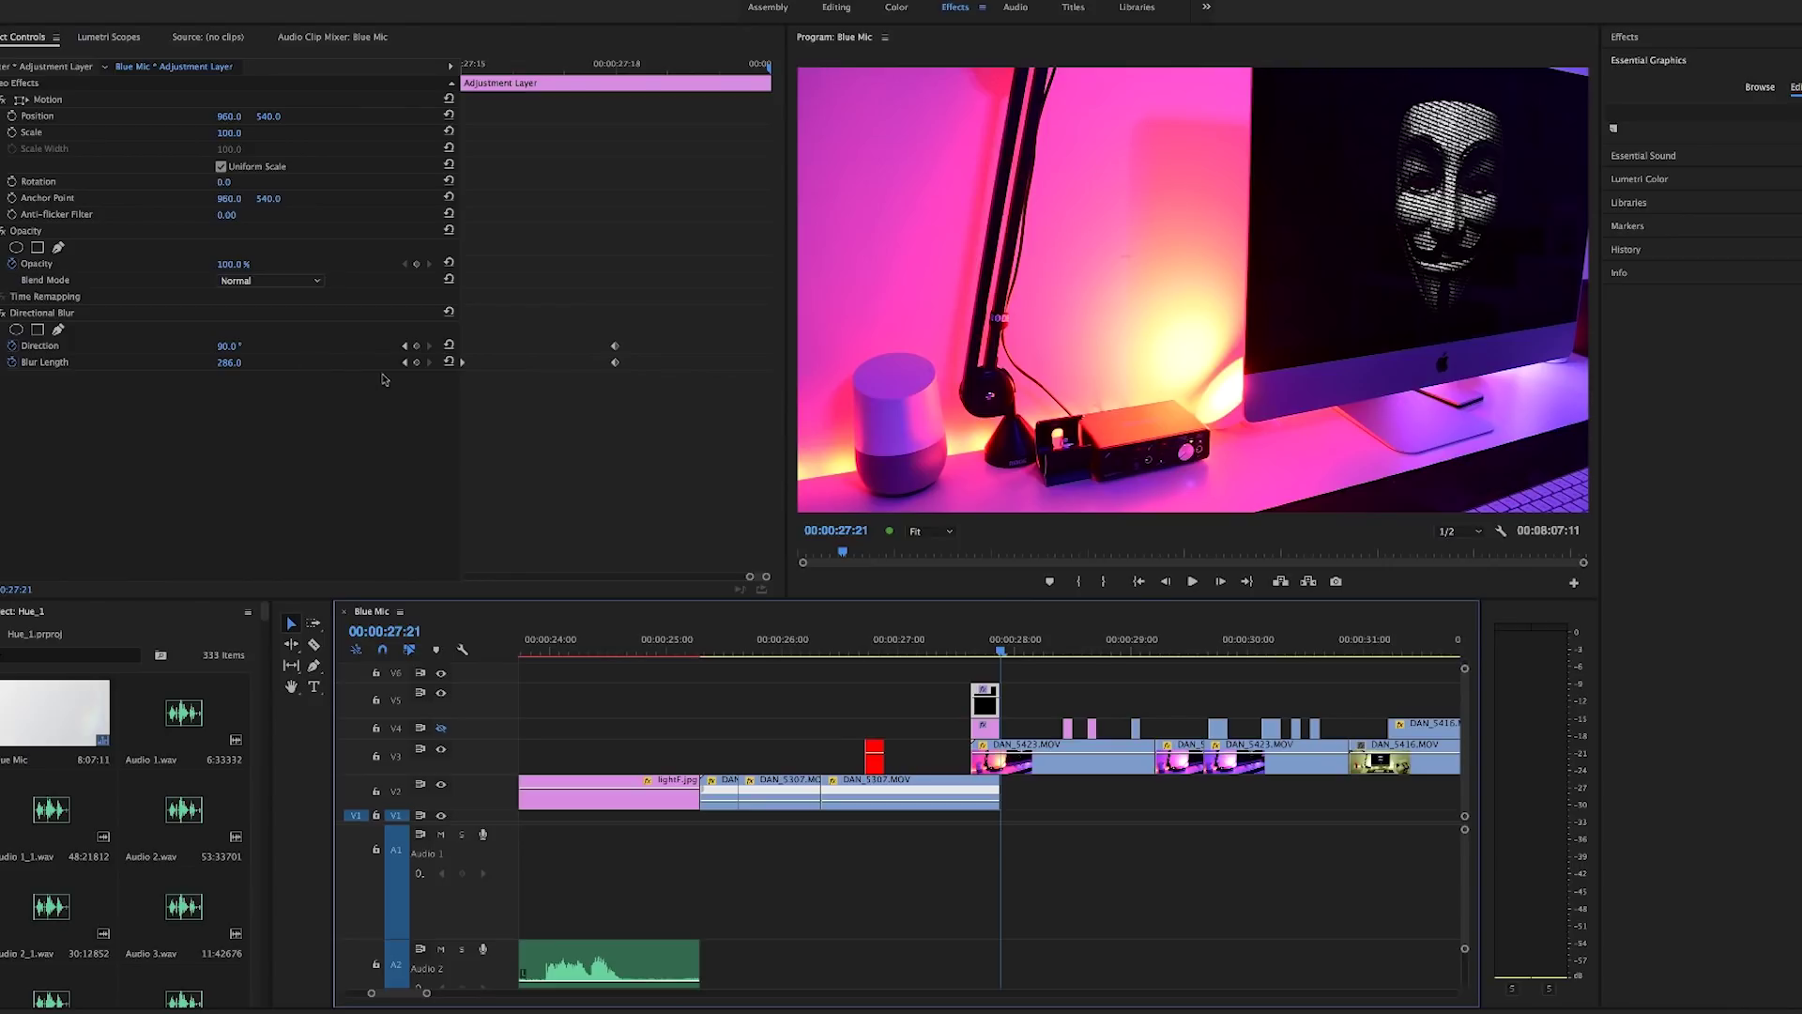
{"action": "left_click", "coordinate": [231, 363]}
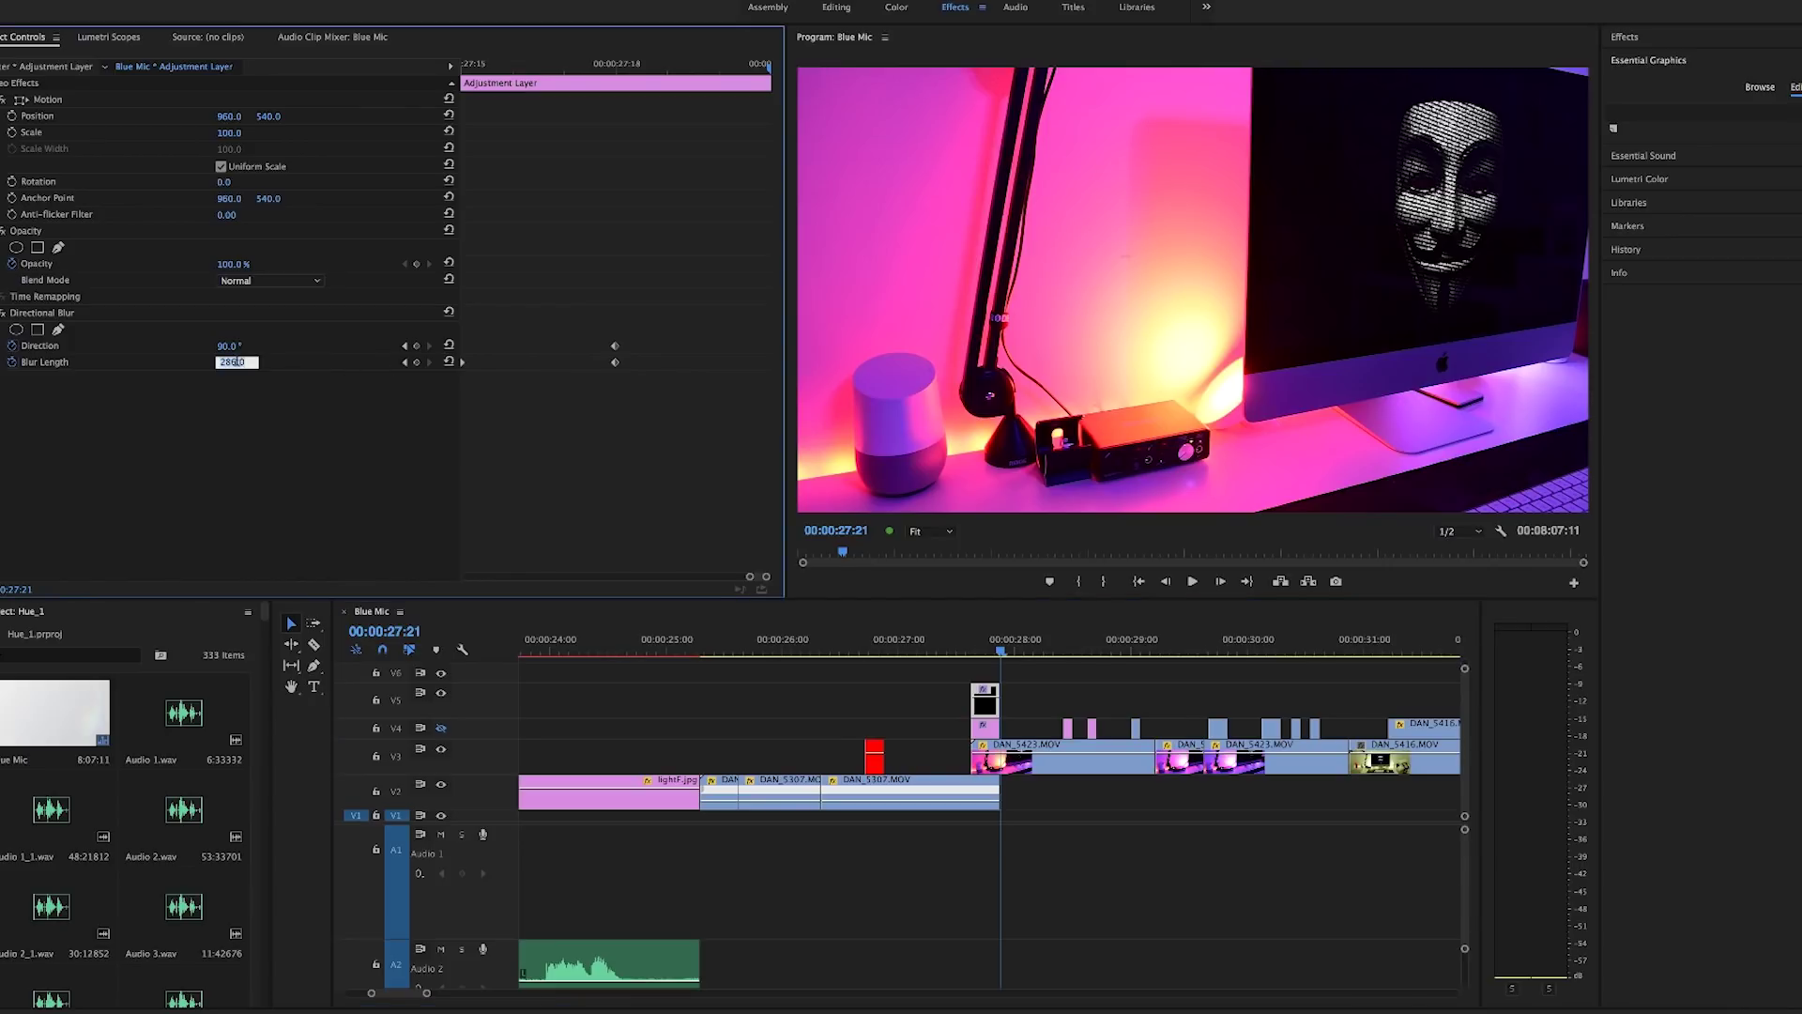
{"action": "type", "text": "0"}
{"action": "key", "text": "Return"}
Play back from before the blur to preview the brief 286 blur flash
{"action": "left_click", "coordinate": [969, 654]}
{"action": "key", "text": "space"}
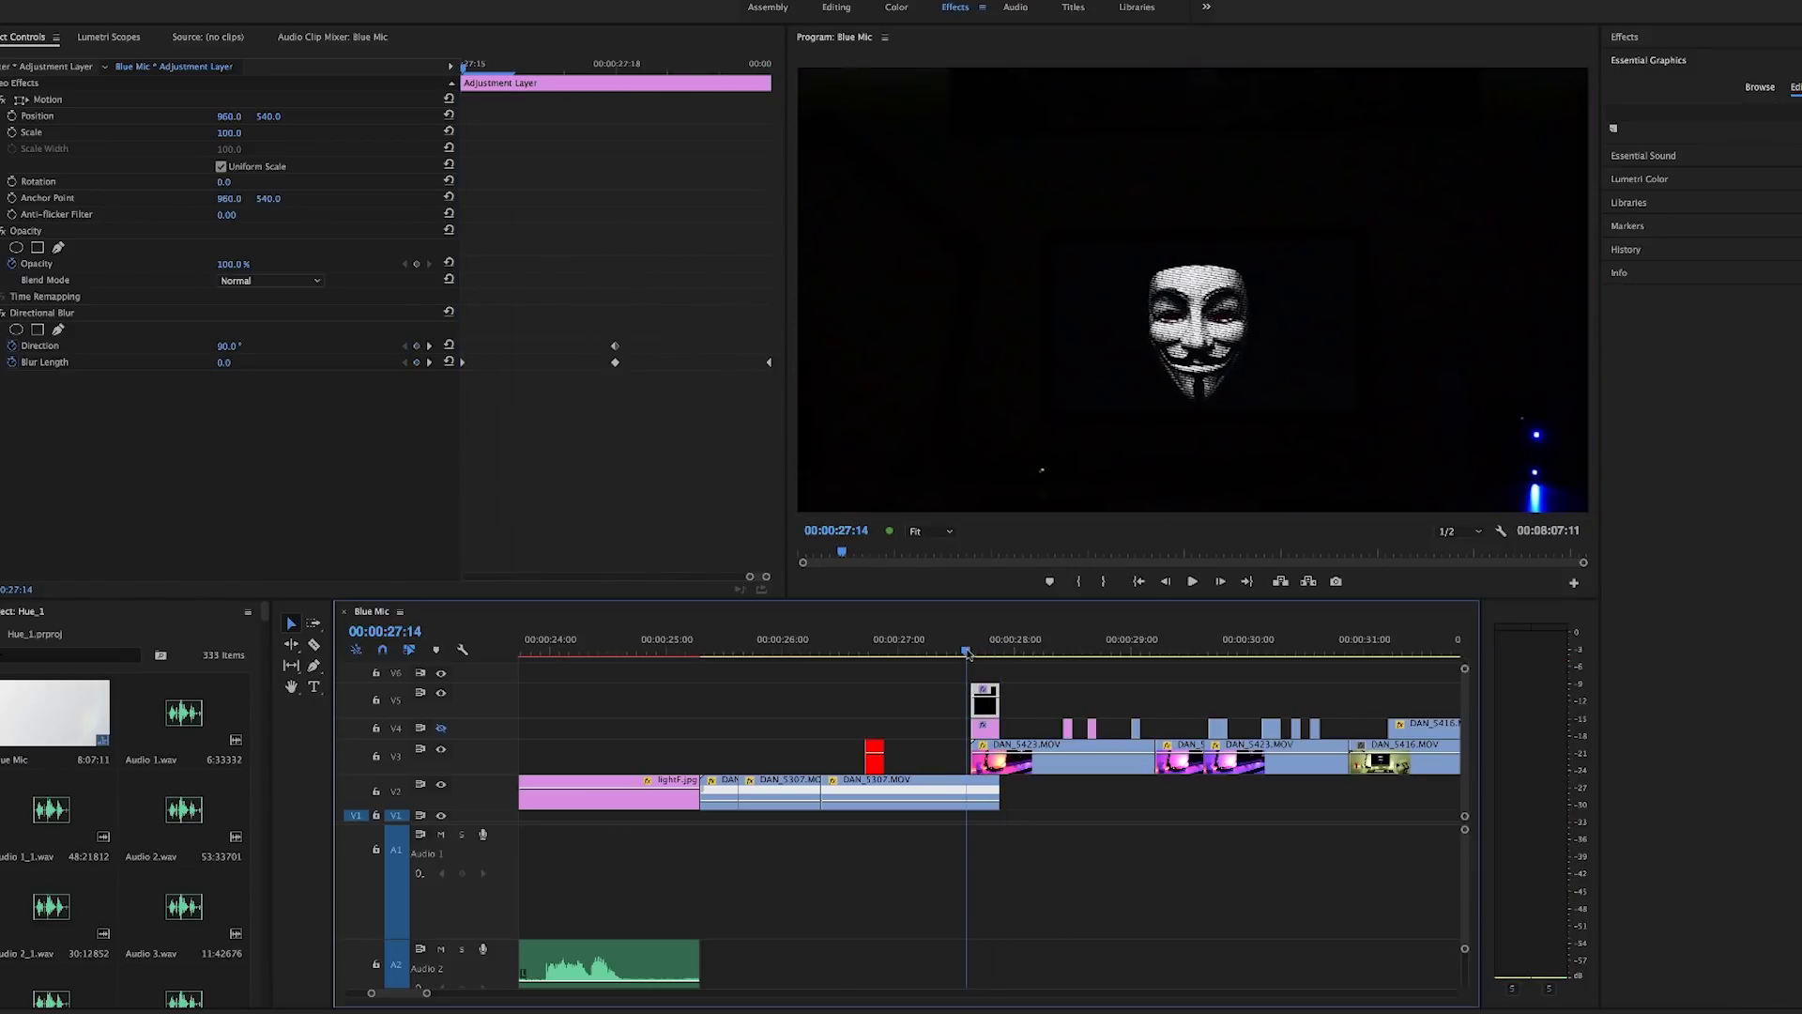
{"action": "left_click", "coordinate": [1181, 835]}
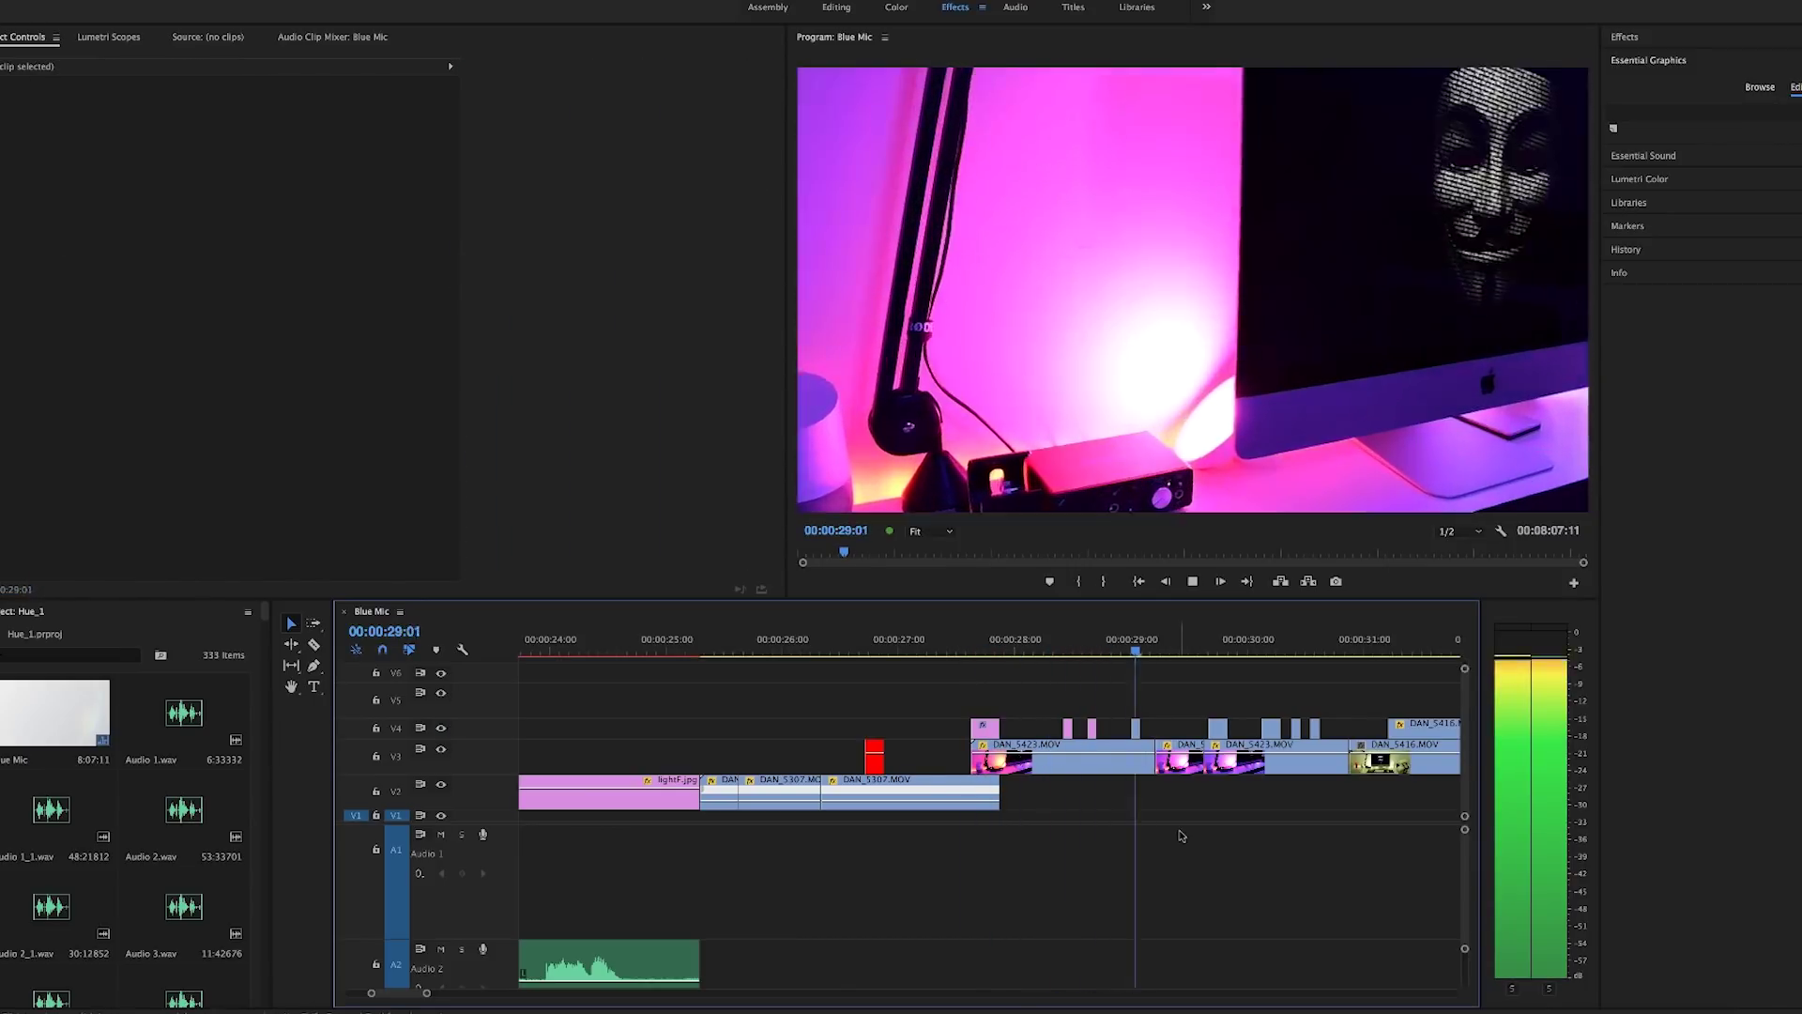
Preview the cut from 28:09 and park the playhead at 28:08
{"action": "key", "text": "space"}
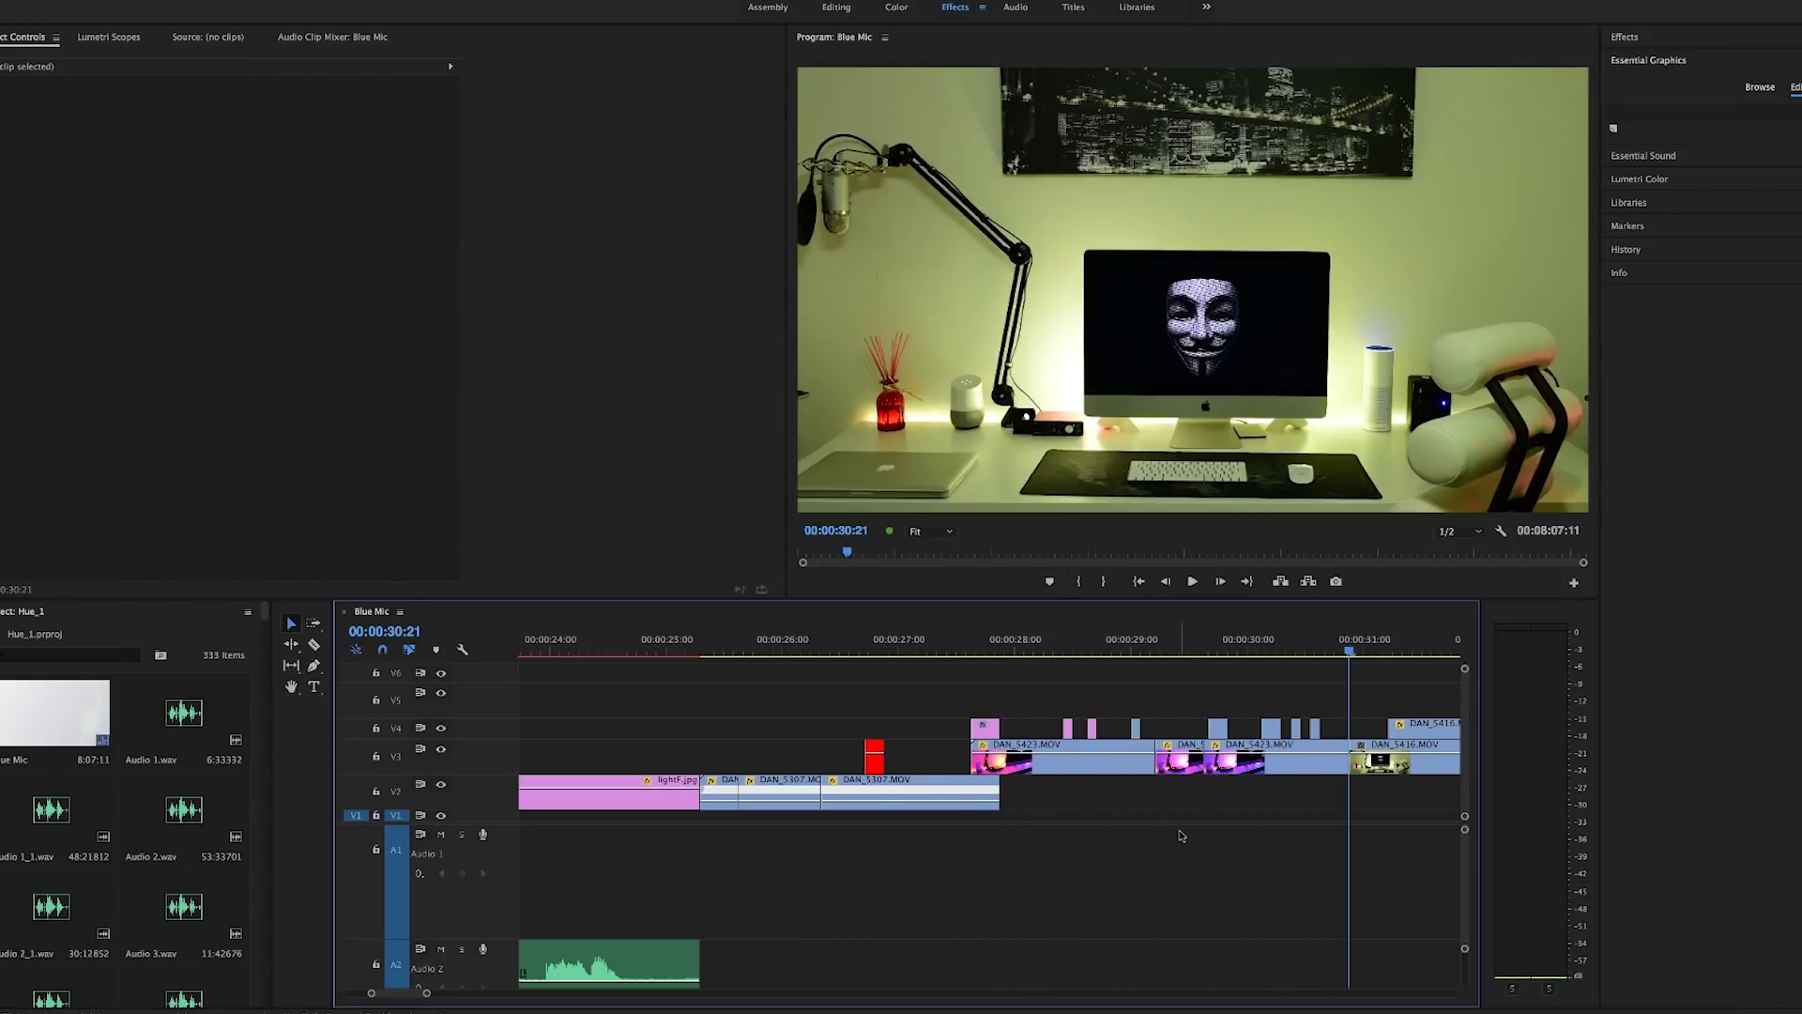
{"action": "left_click", "coordinate": [1068, 650]}
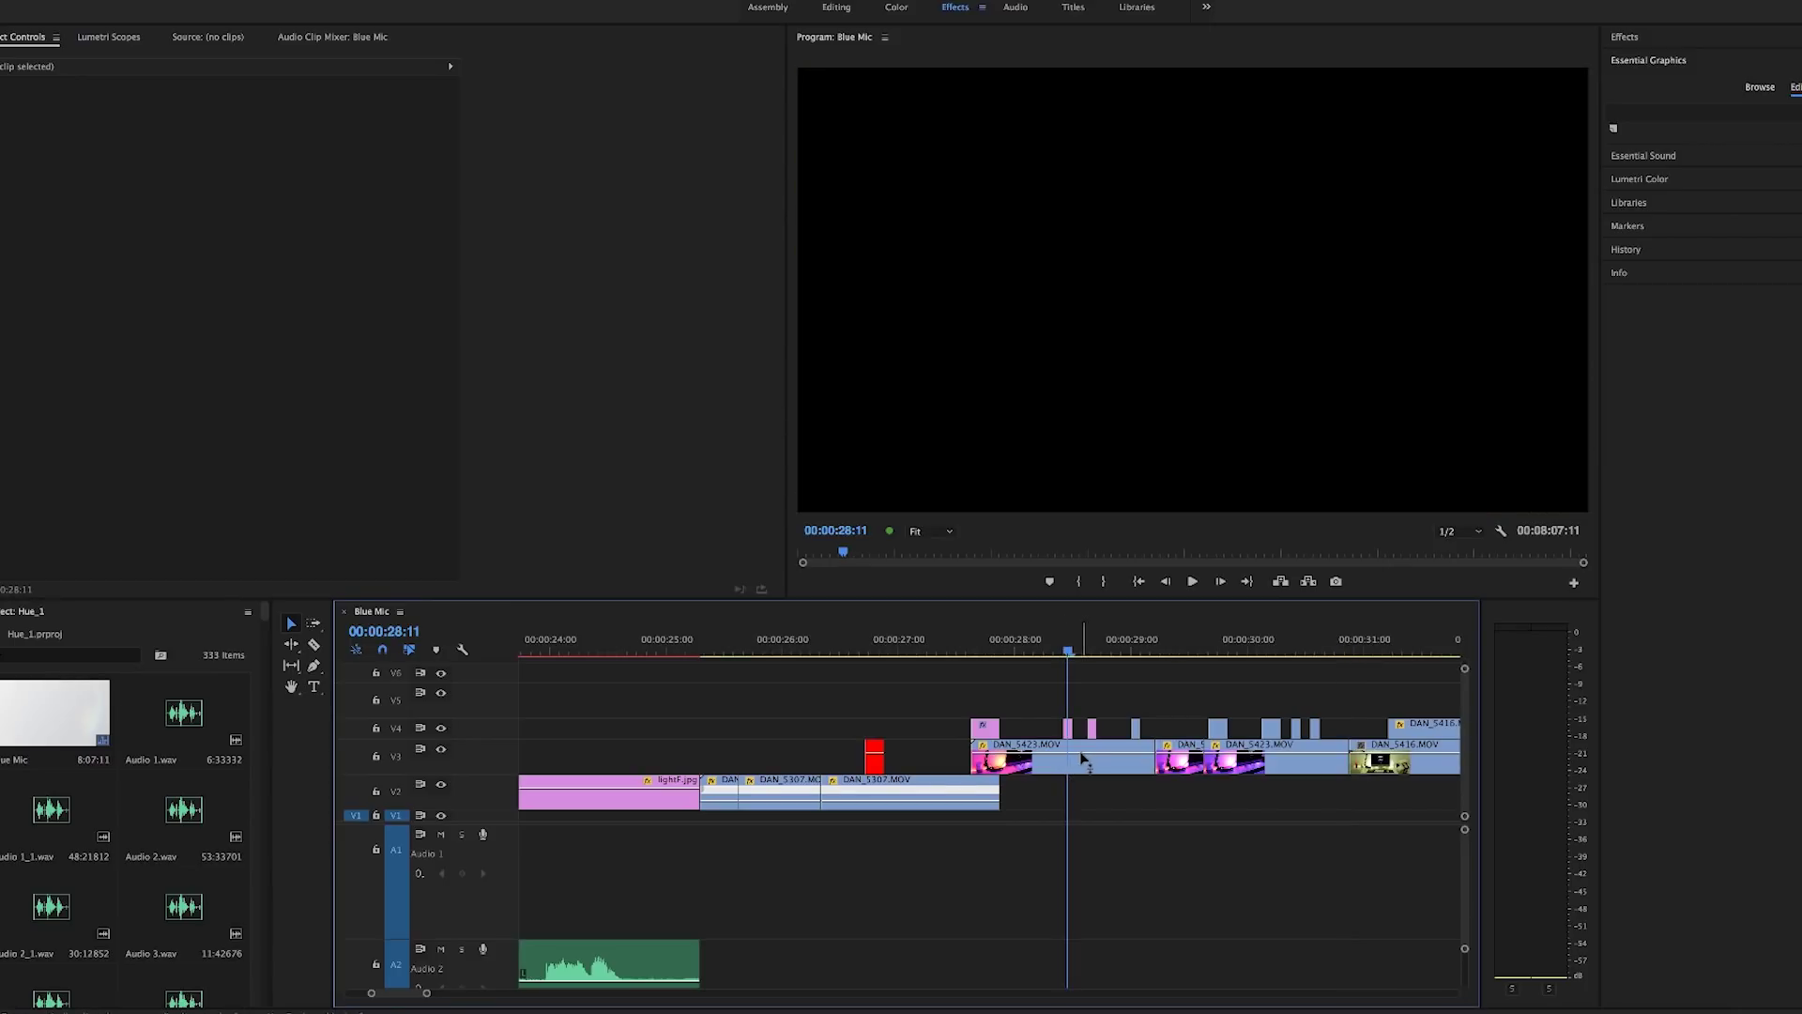
{"action": "left_click", "coordinate": [1059, 649]}
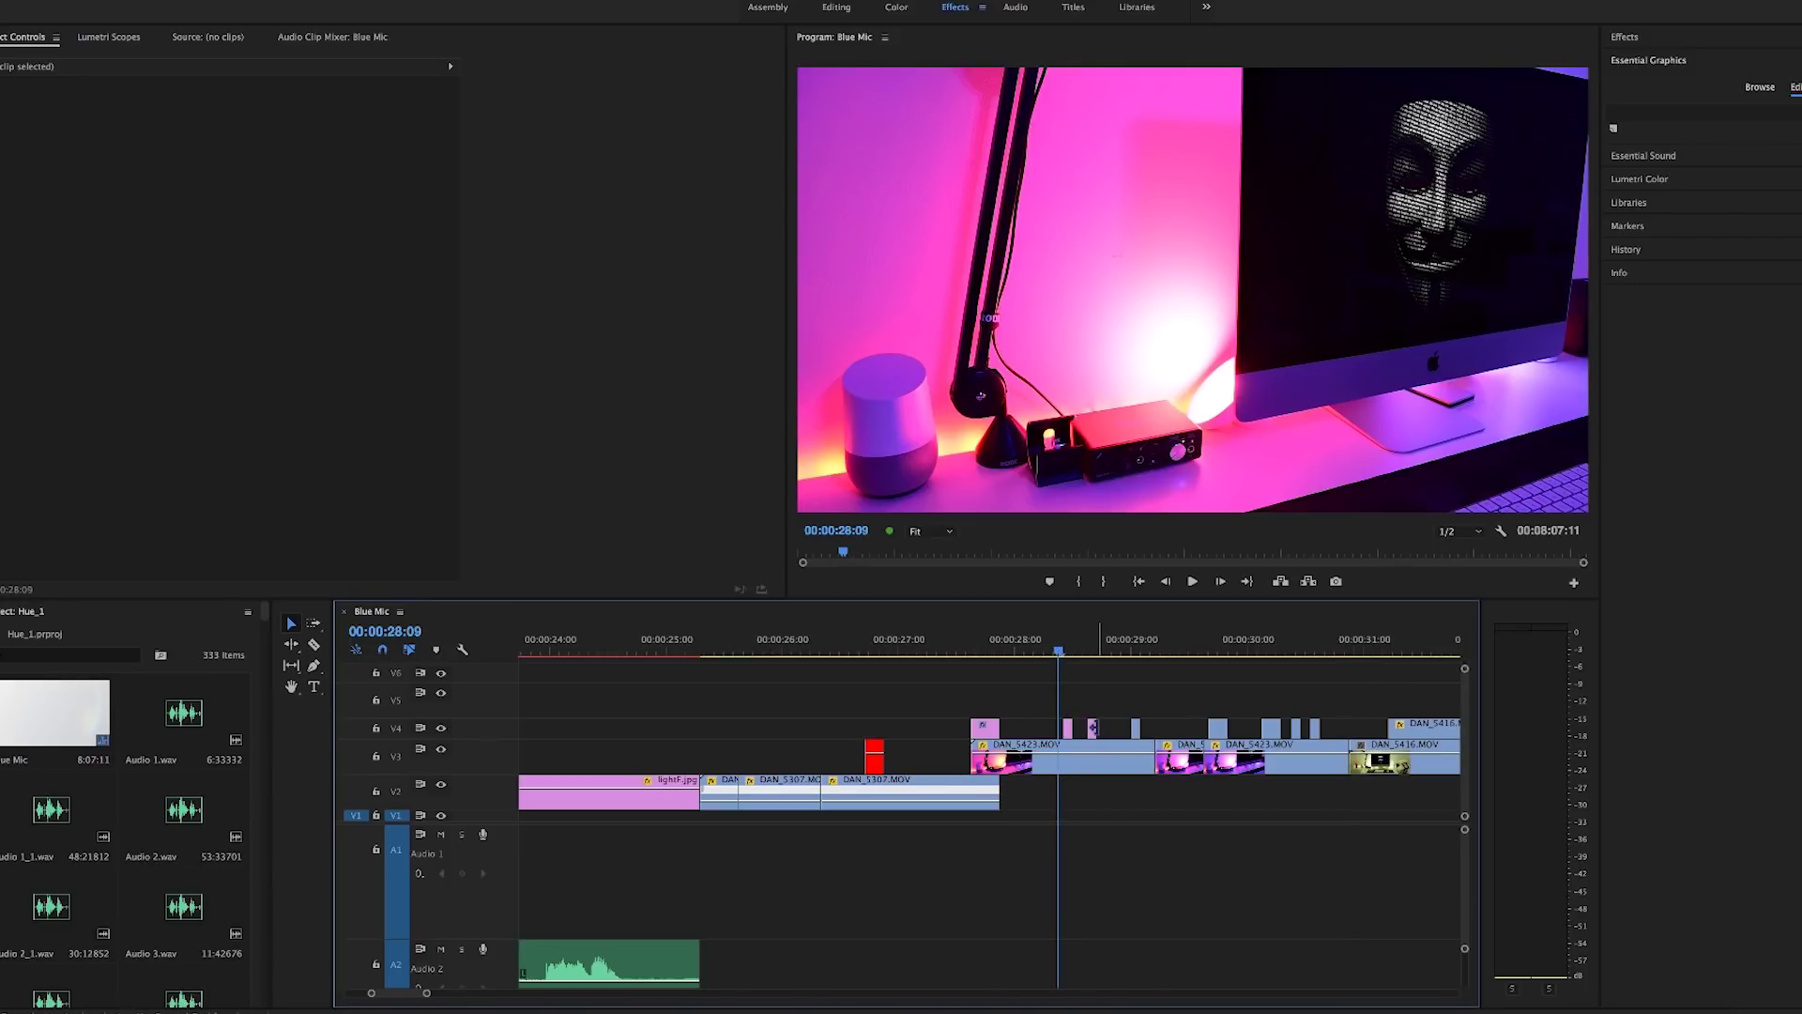
{"action": "key", "text": "space"}
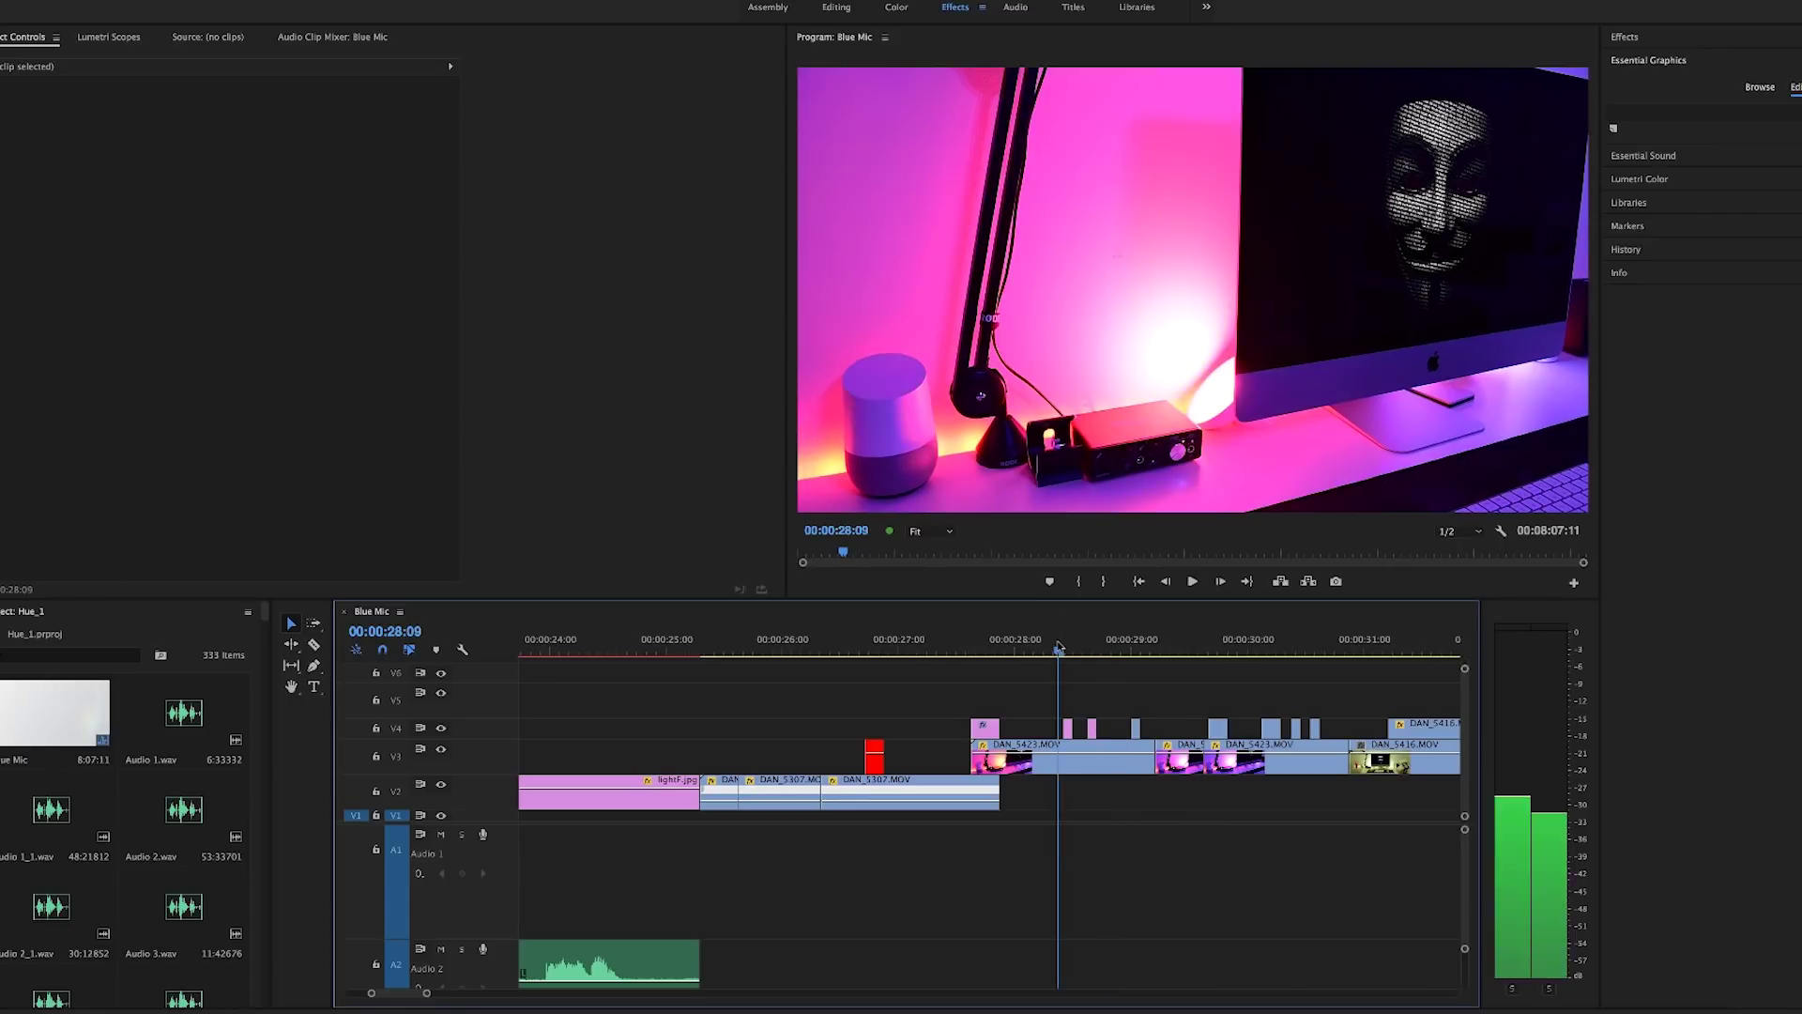
{"action": "left_click", "coordinate": [1053, 648]}
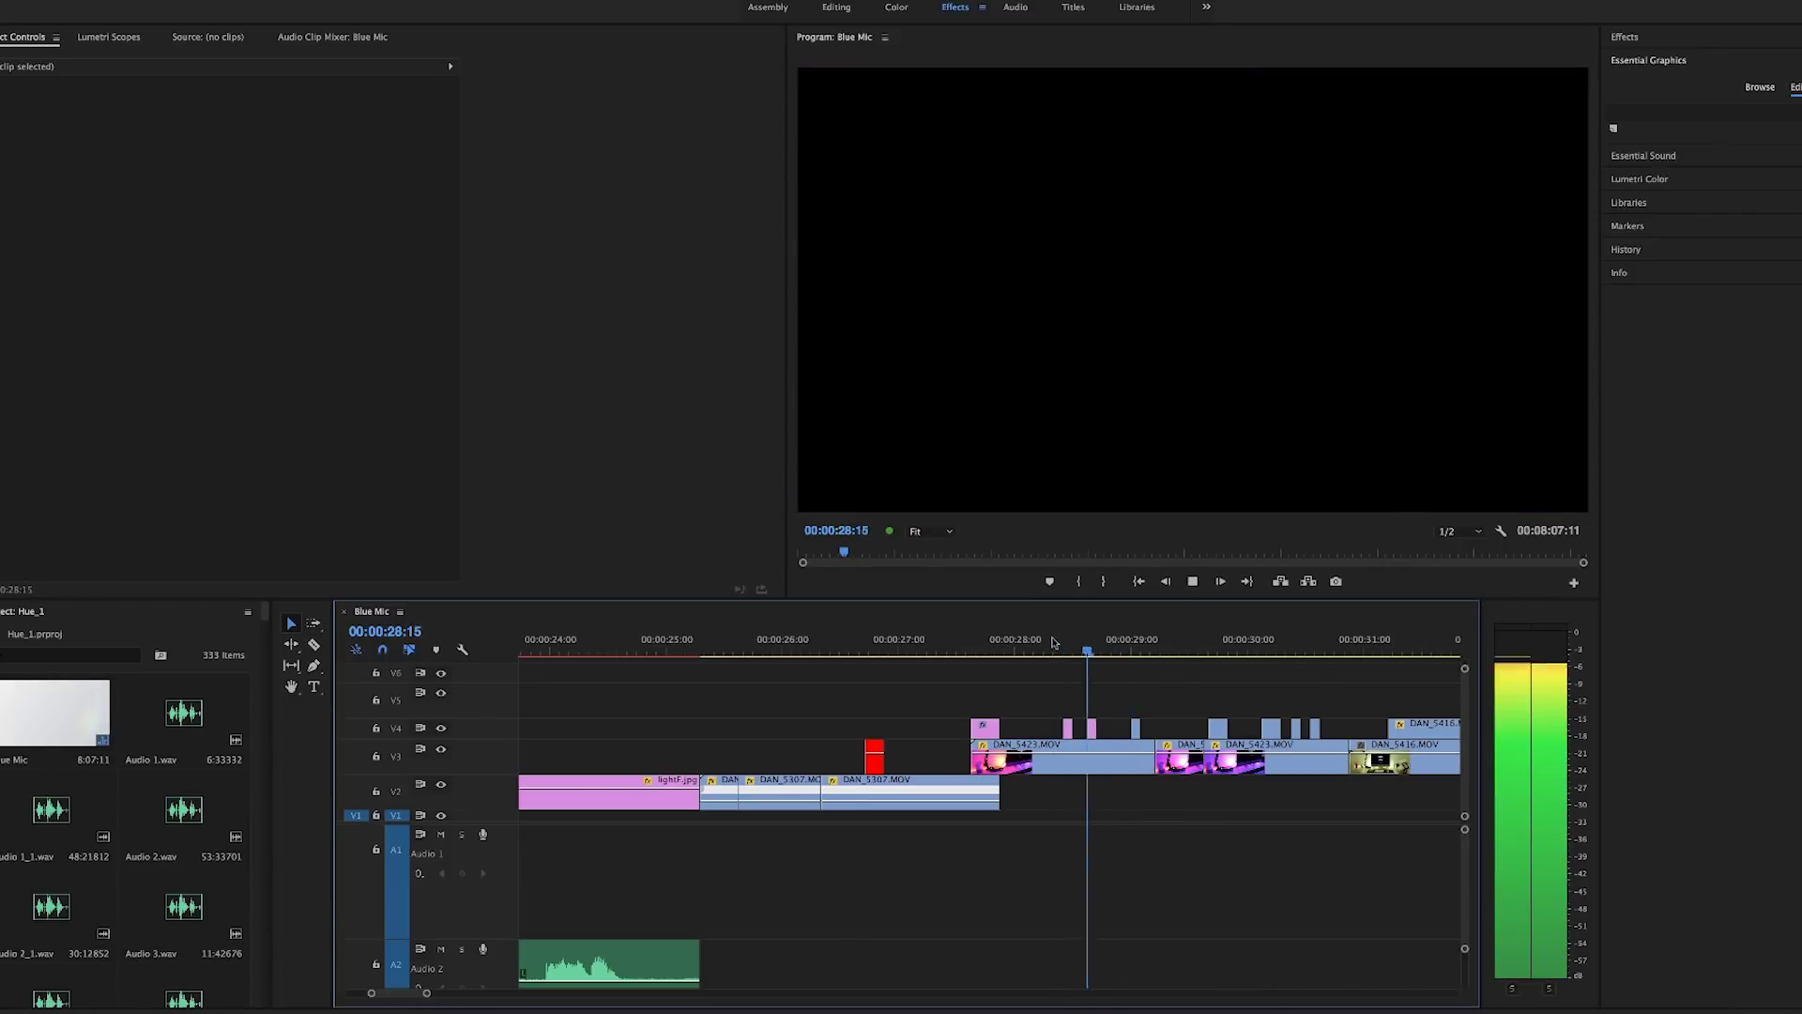
{"action": "key", "text": "space"}
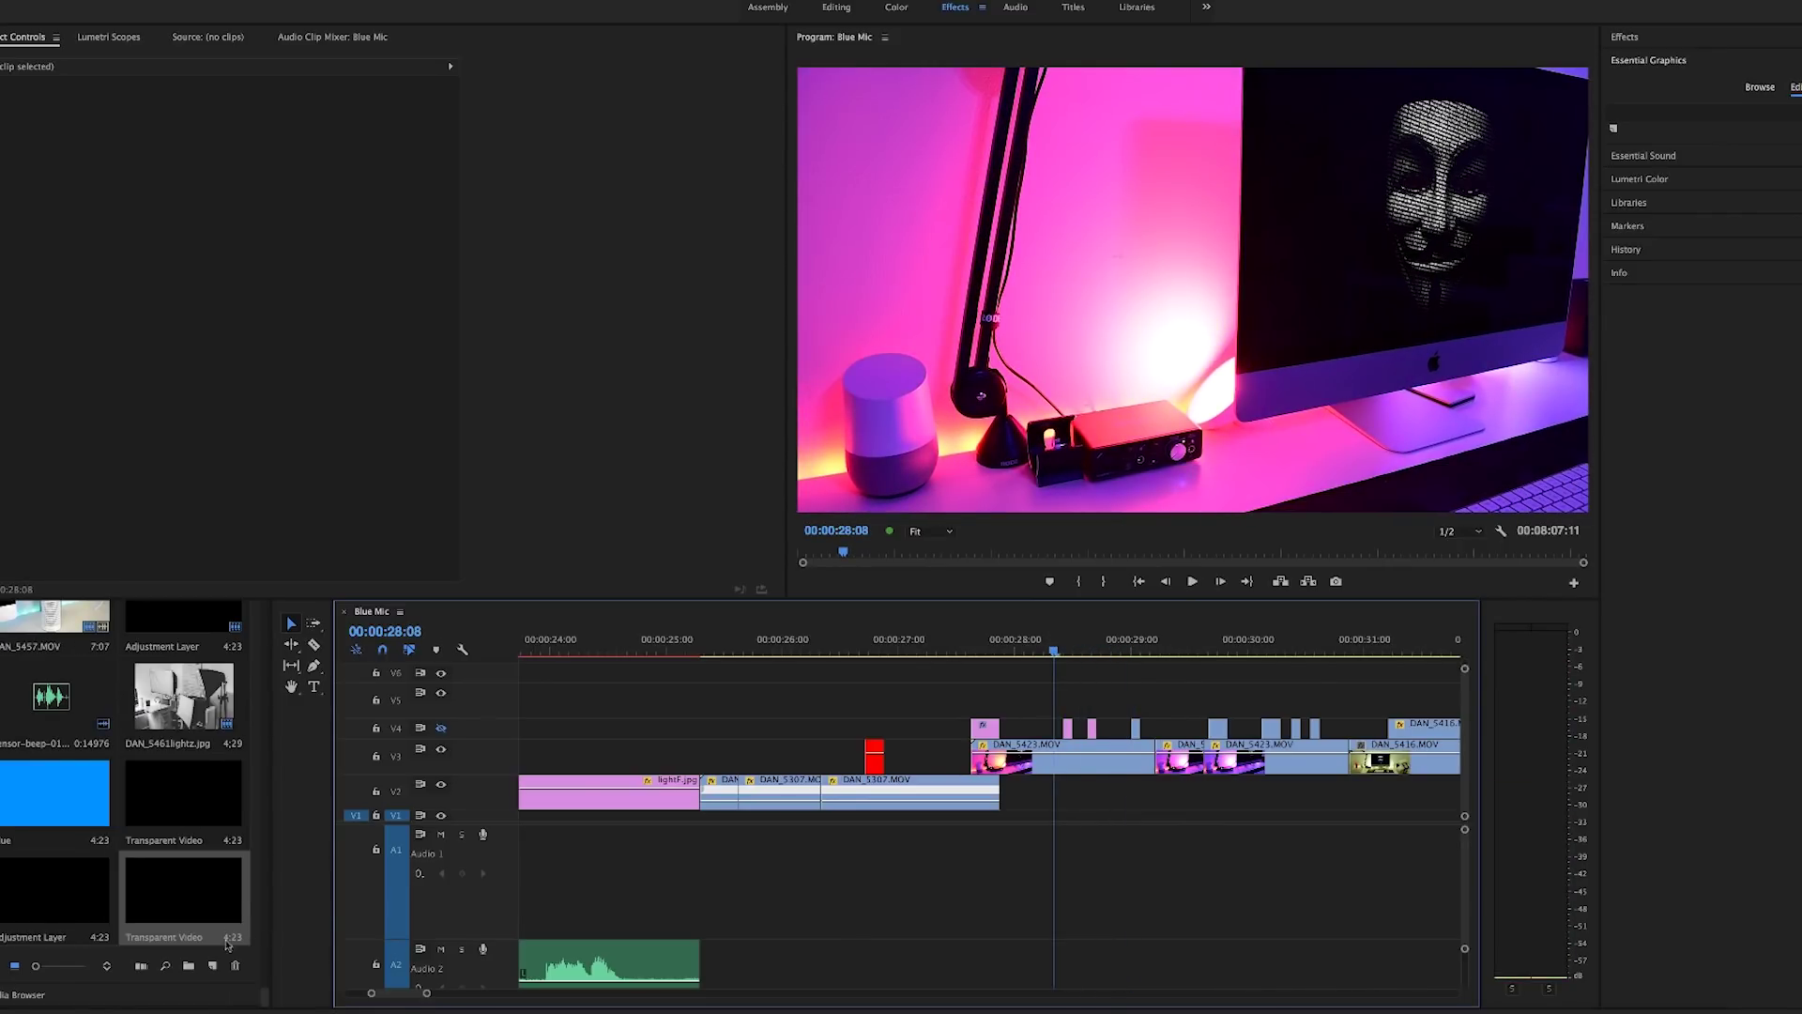
Create a new 1920x1080 Color Matte in pure black
{"action": "left_click", "coordinate": [212, 965]}
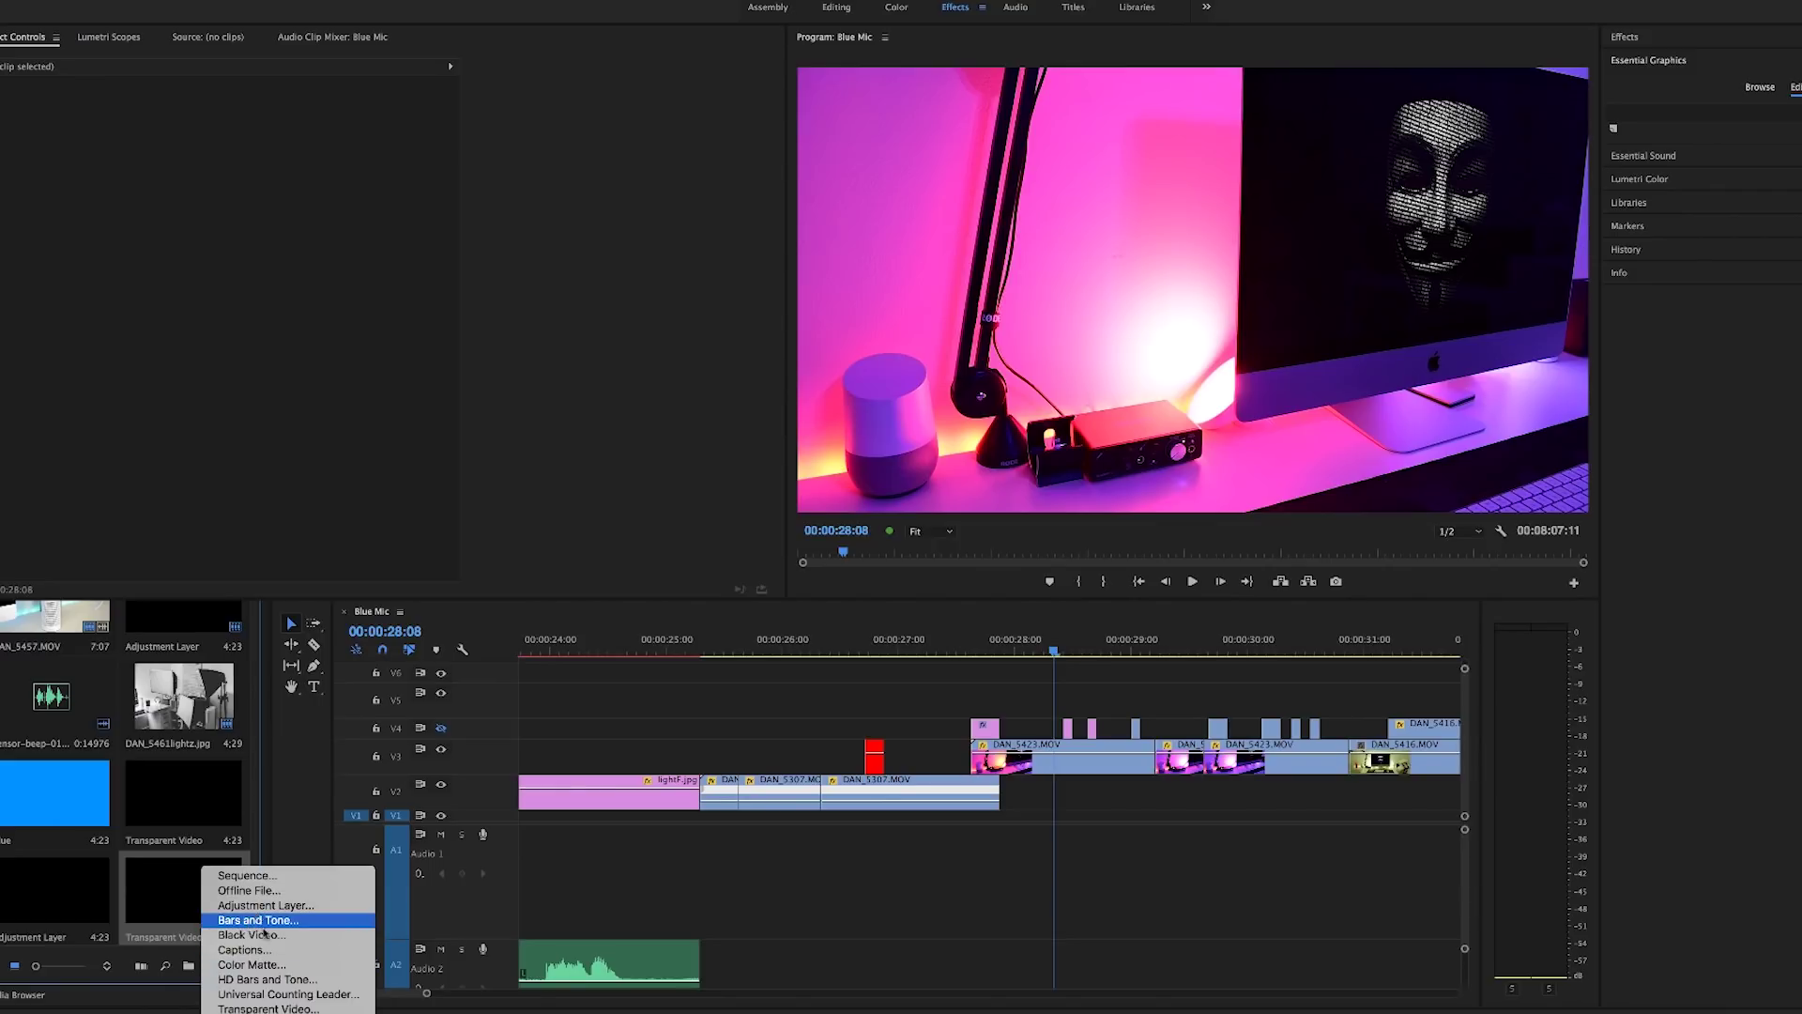
{"action": "left_click", "coordinate": [251, 963]}
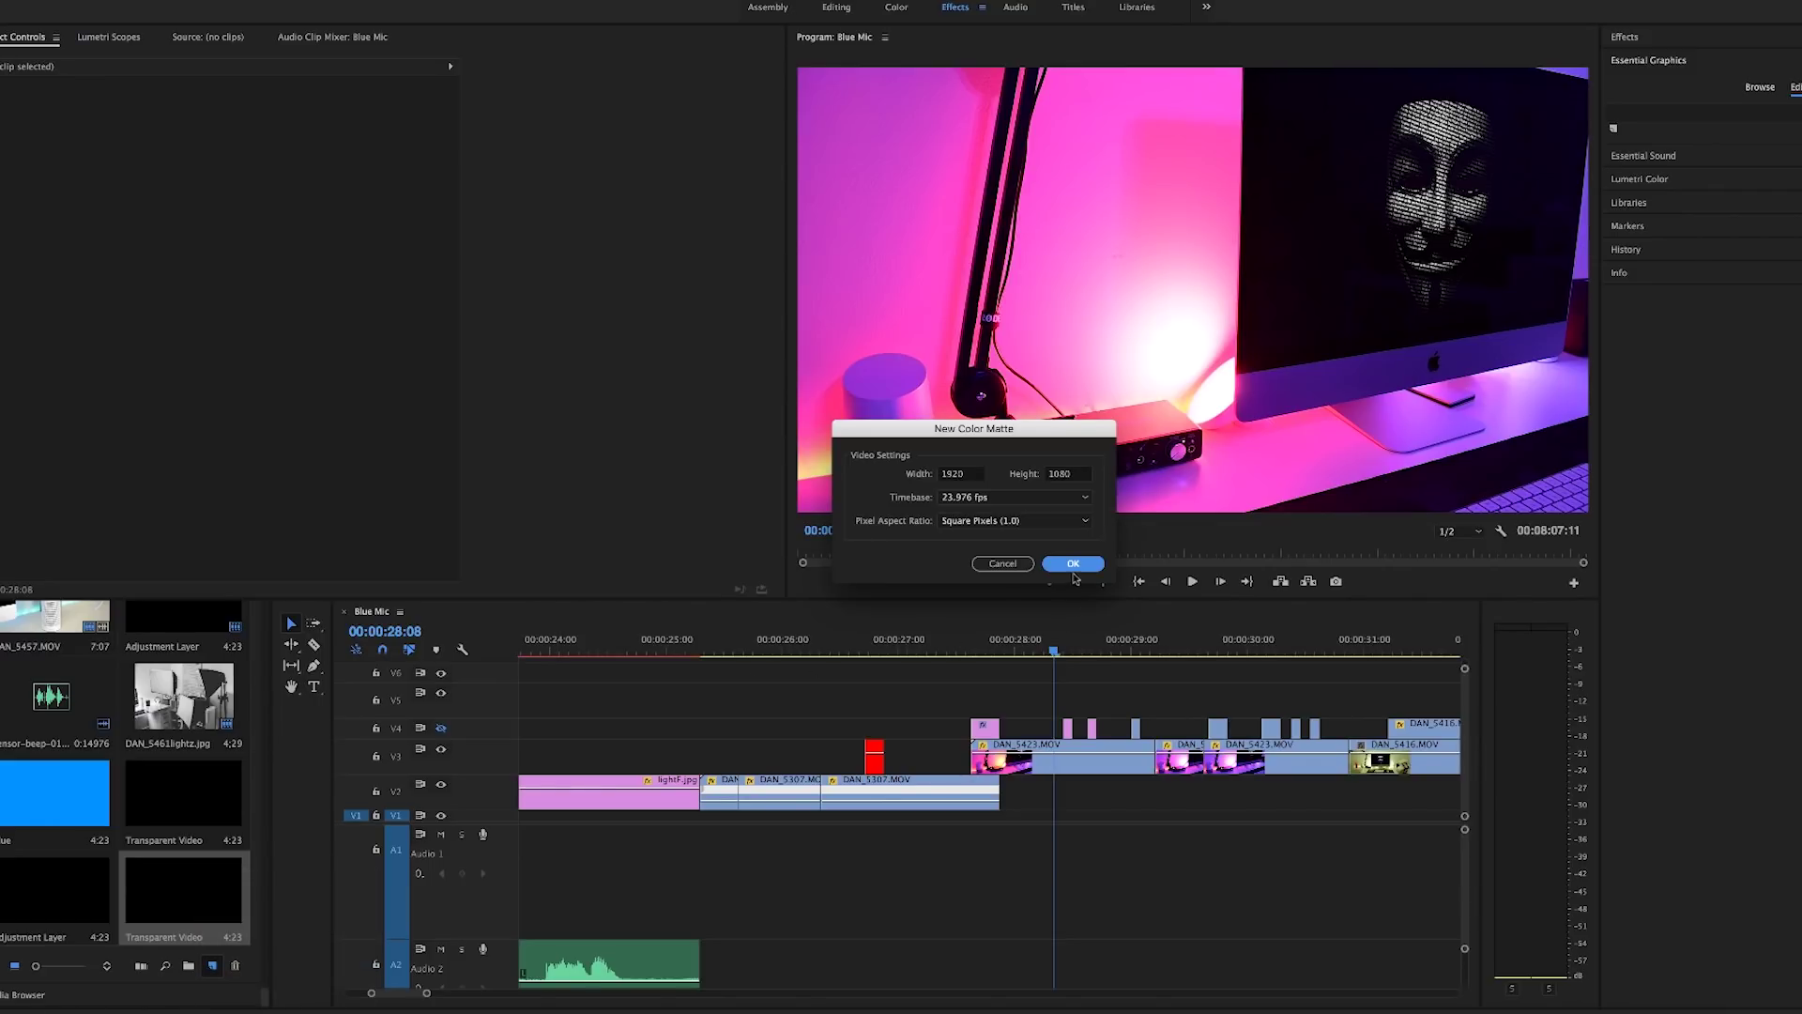
{"action": "left_click", "coordinate": [1077, 562]}
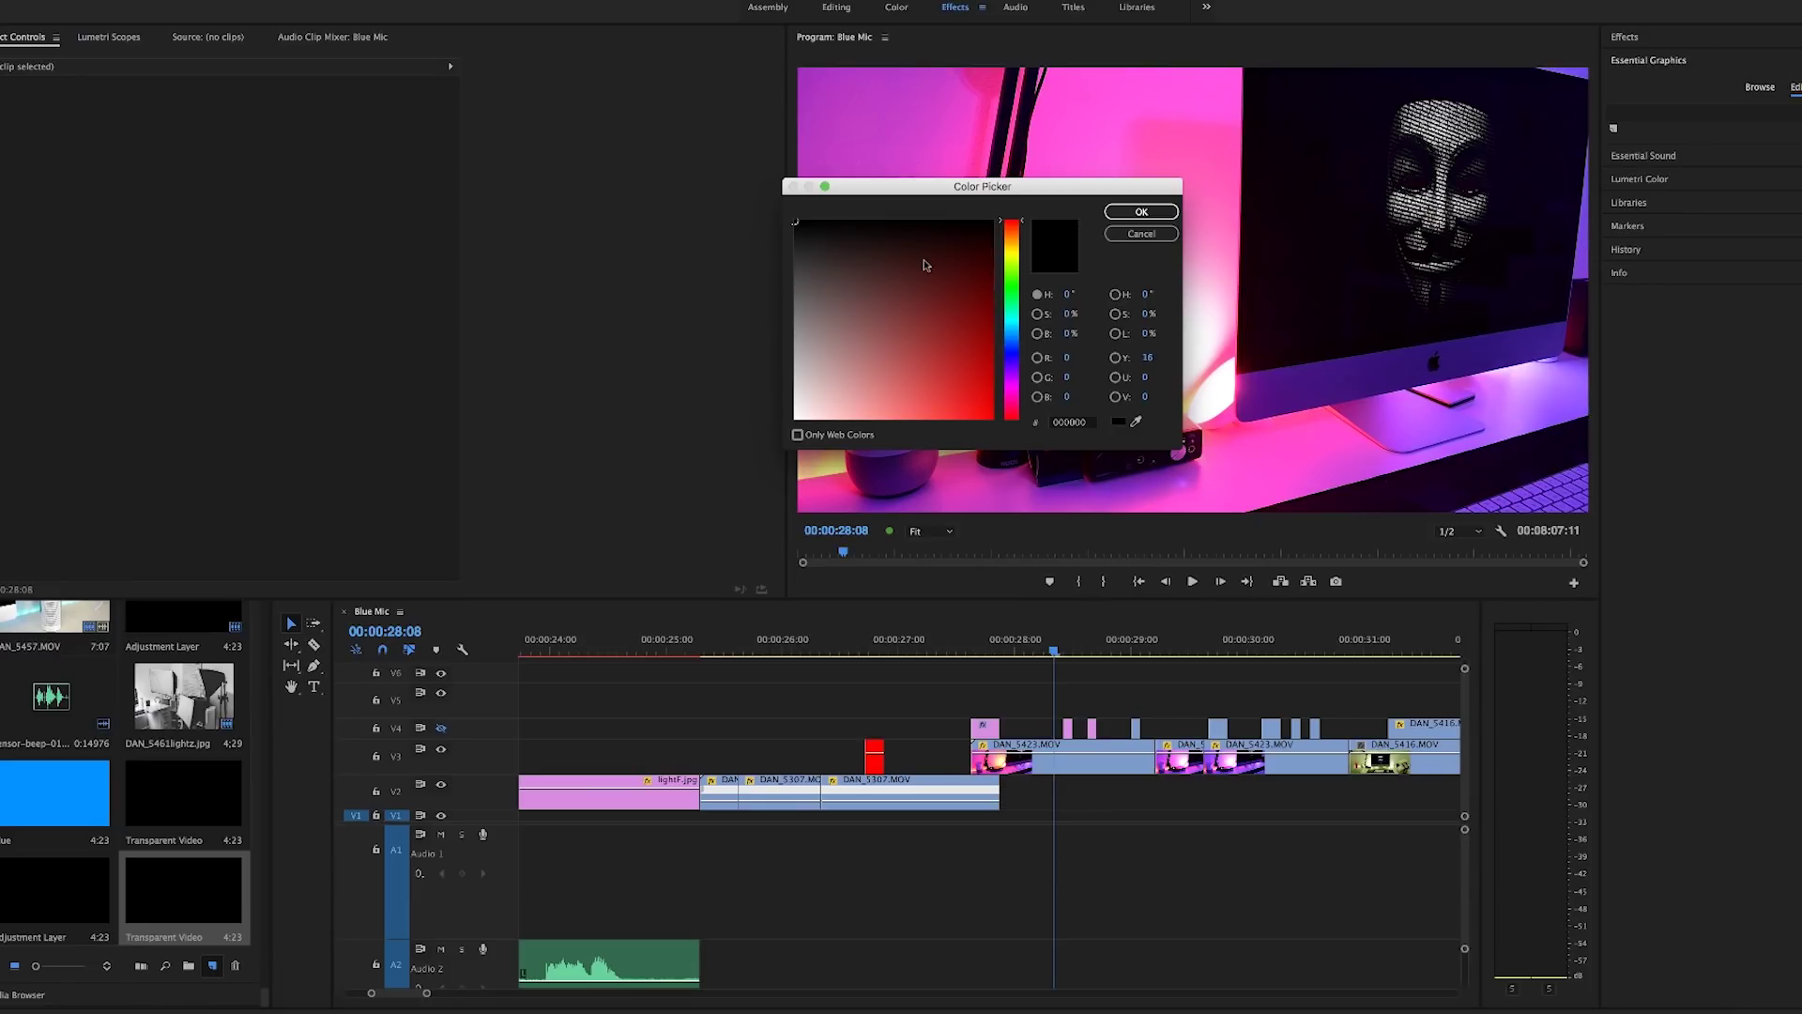
{"action": "left_click_drag", "start_coordinate": [948, 305], "coordinate": [796, 222]}
{"action": "left_click", "coordinate": [1113, 218]}
{"action": "key", "text": "Return"}
Place the black matte on the top track at 28:08, trim it to 7 frames, and play
{"action": "left_click_drag", "start_coordinate": [56, 981], "coordinate": [1063, 699]}
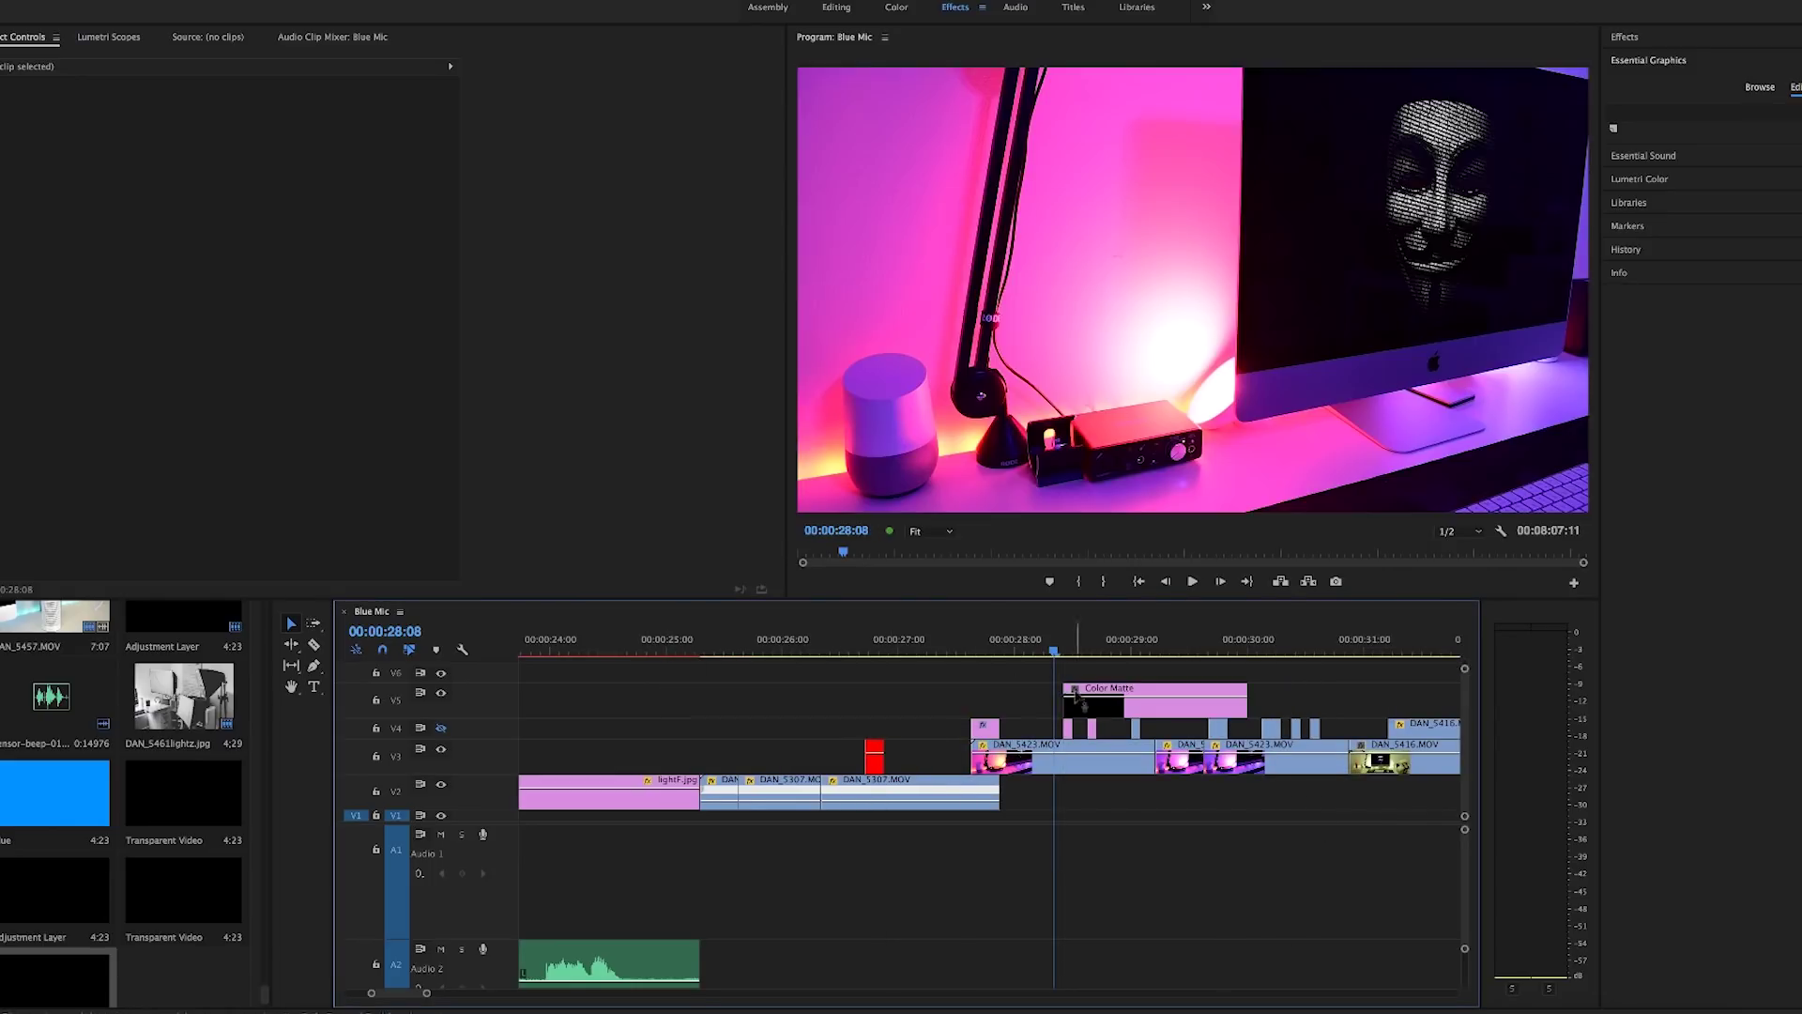
{"action": "left_click_drag", "start_coordinate": [1246, 700], "coordinate": [1093, 704]}
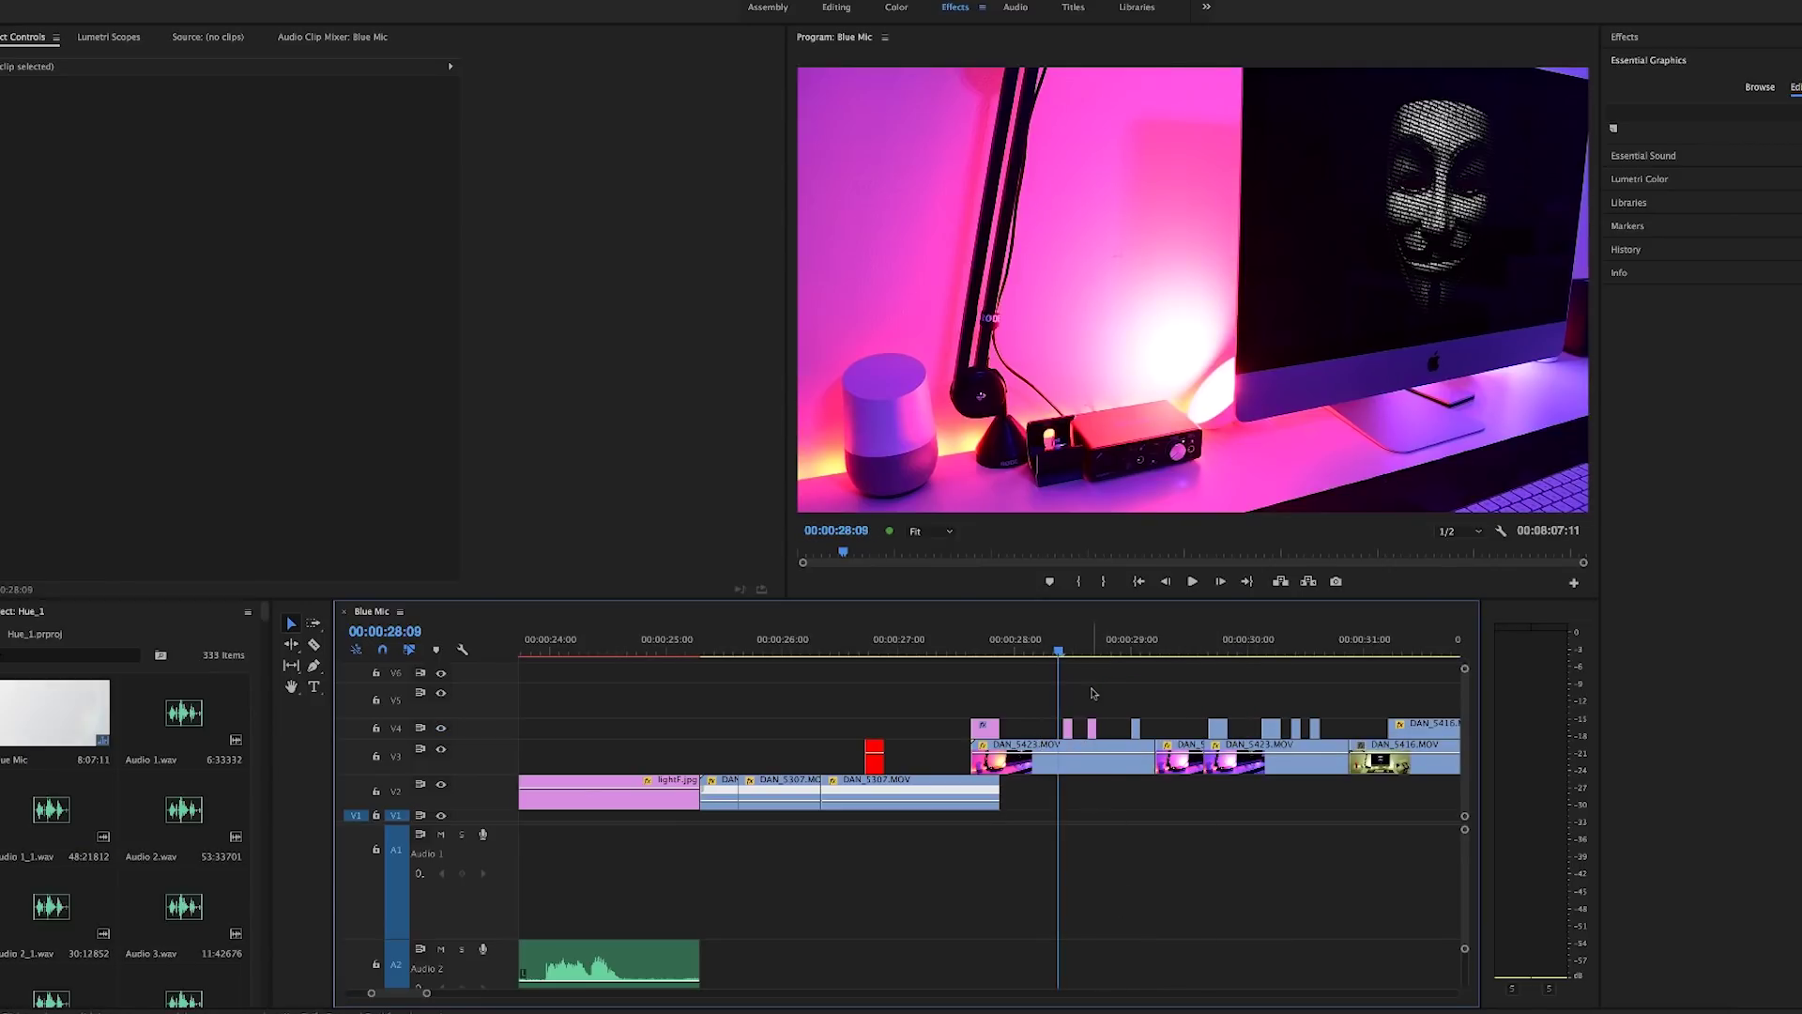
{"action": "key", "text": "space"}
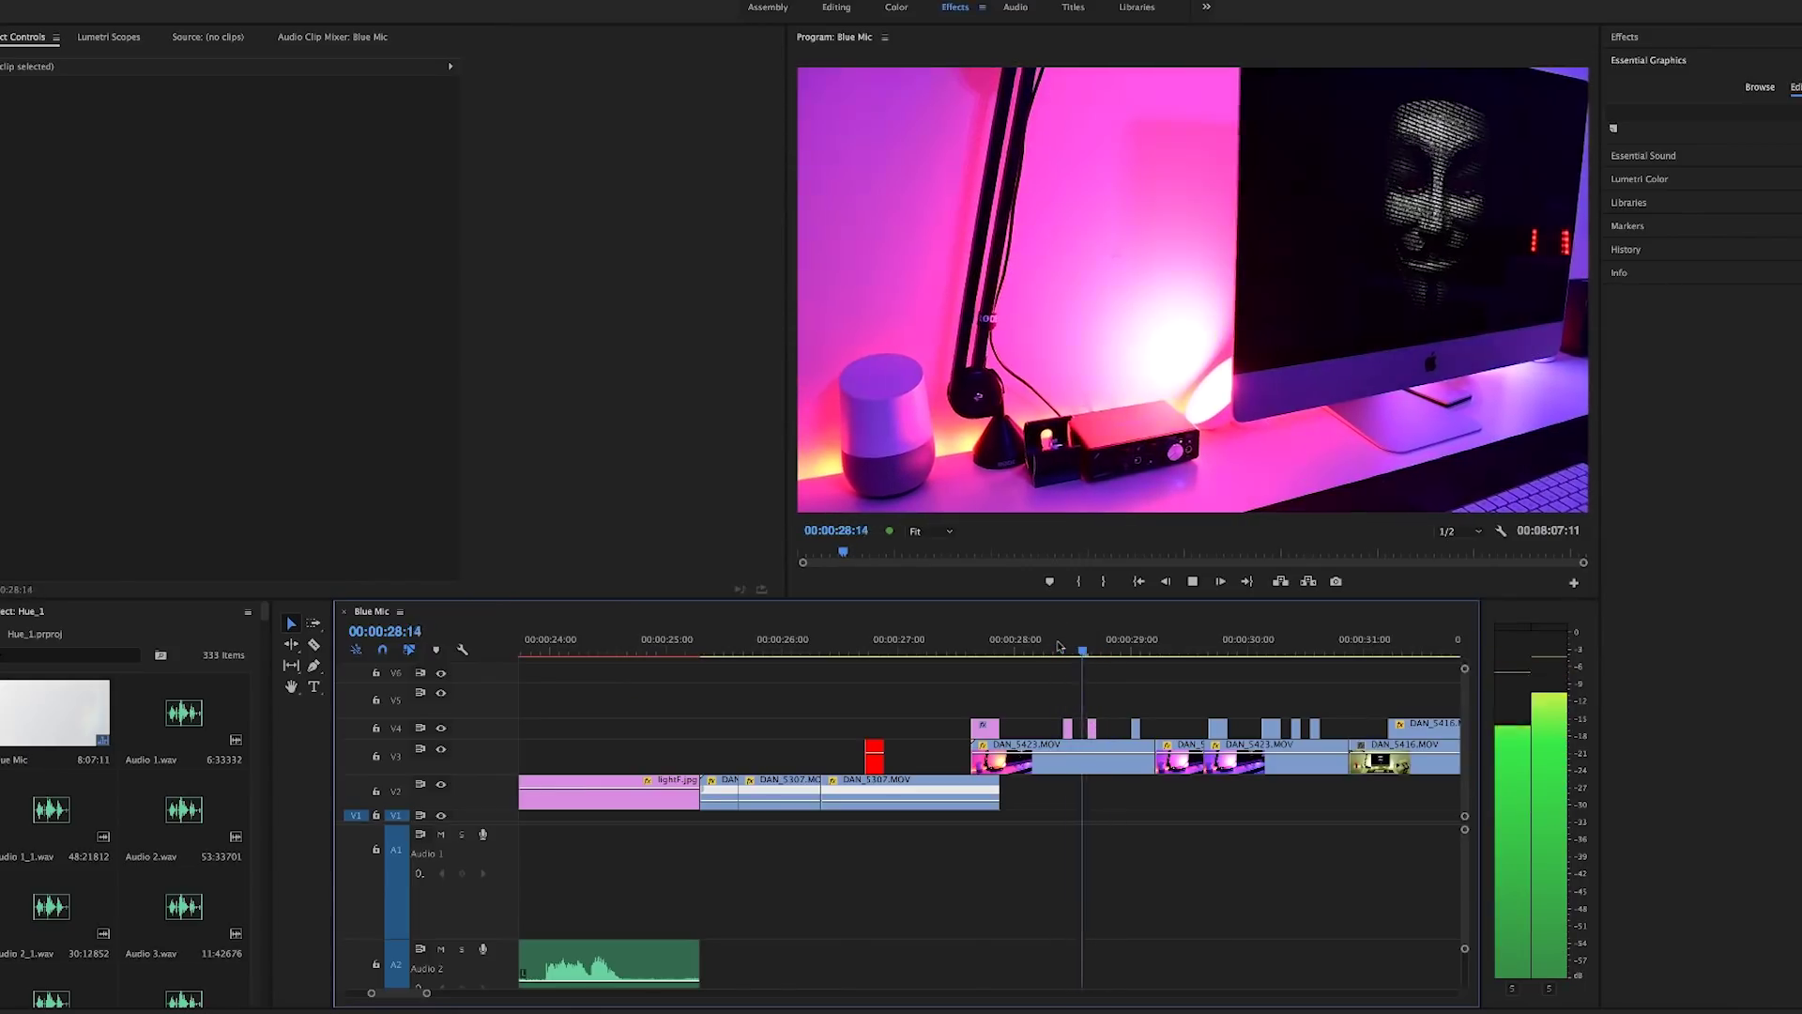
Split DAN_5423.MOV on V3 with the Razor tool at about 29:00
{"action": "key", "text": "space"}
{"action": "left_click", "coordinate": [1059, 646]}
{"action": "key", "text": "space"}
{"action": "key", "text": "space"}
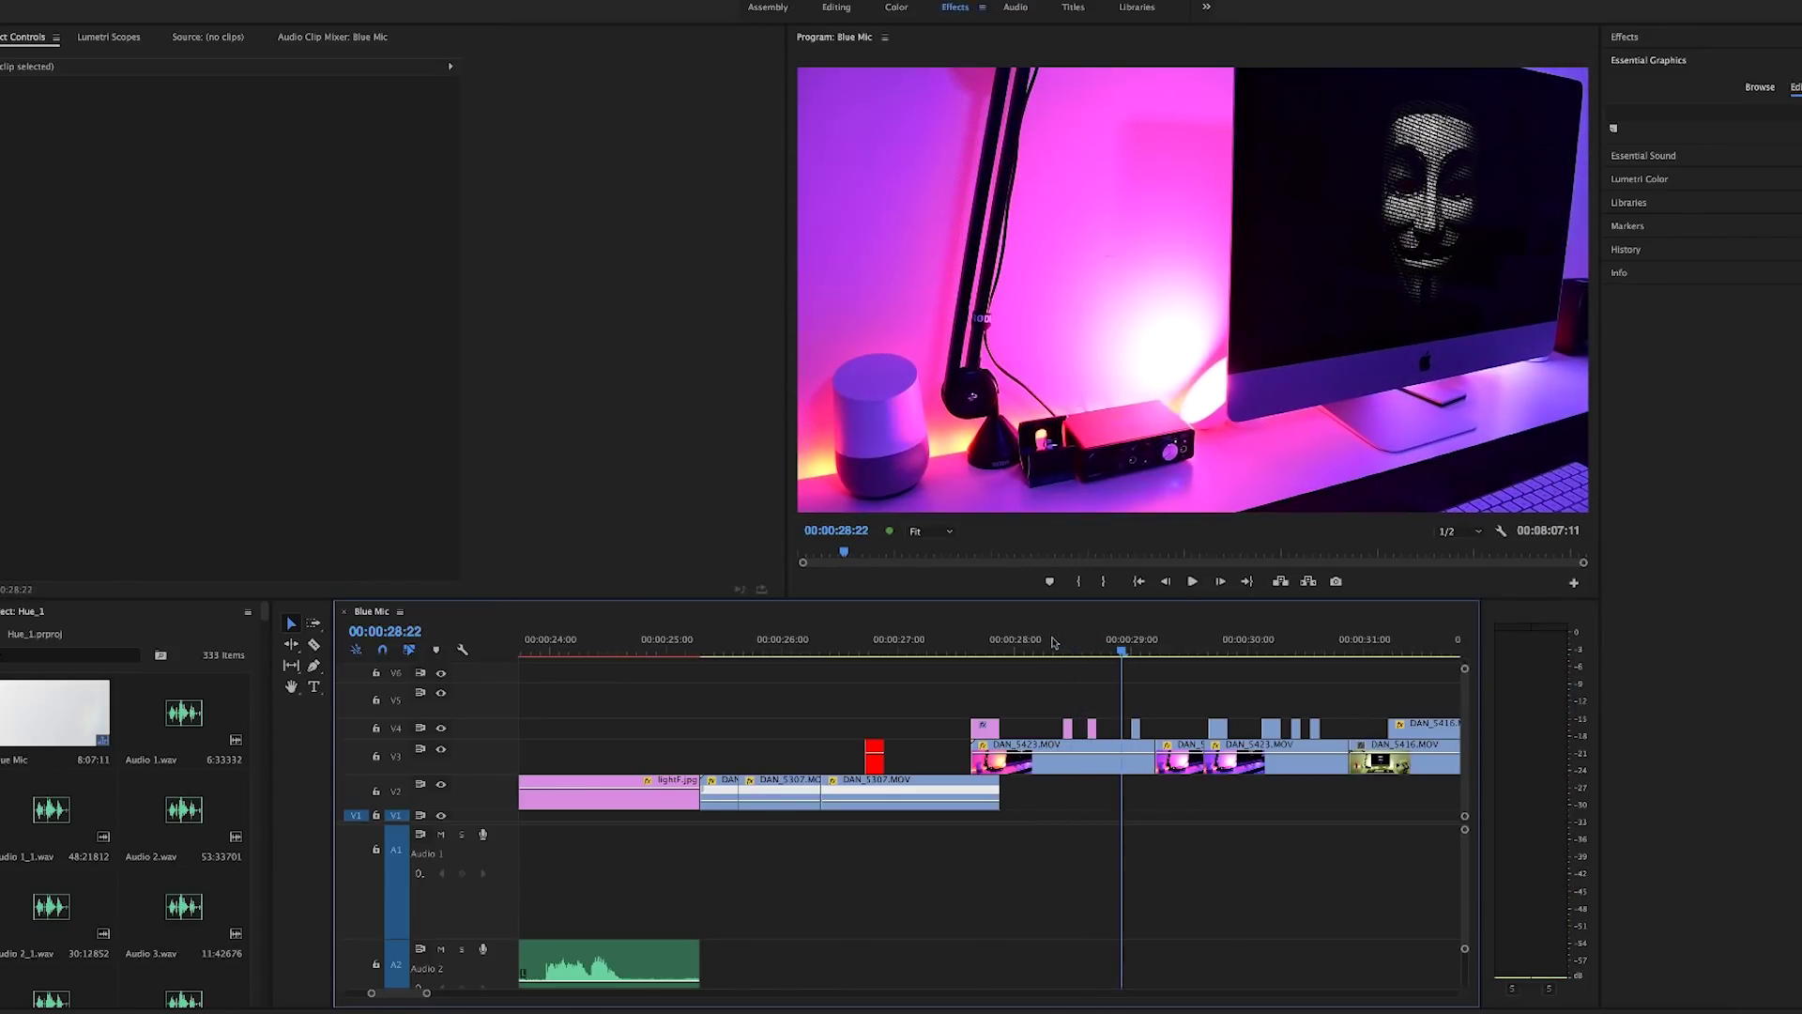
{"action": "key", "text": "space"}
{"action": "left_click", "coordinate": [1130, 645]}
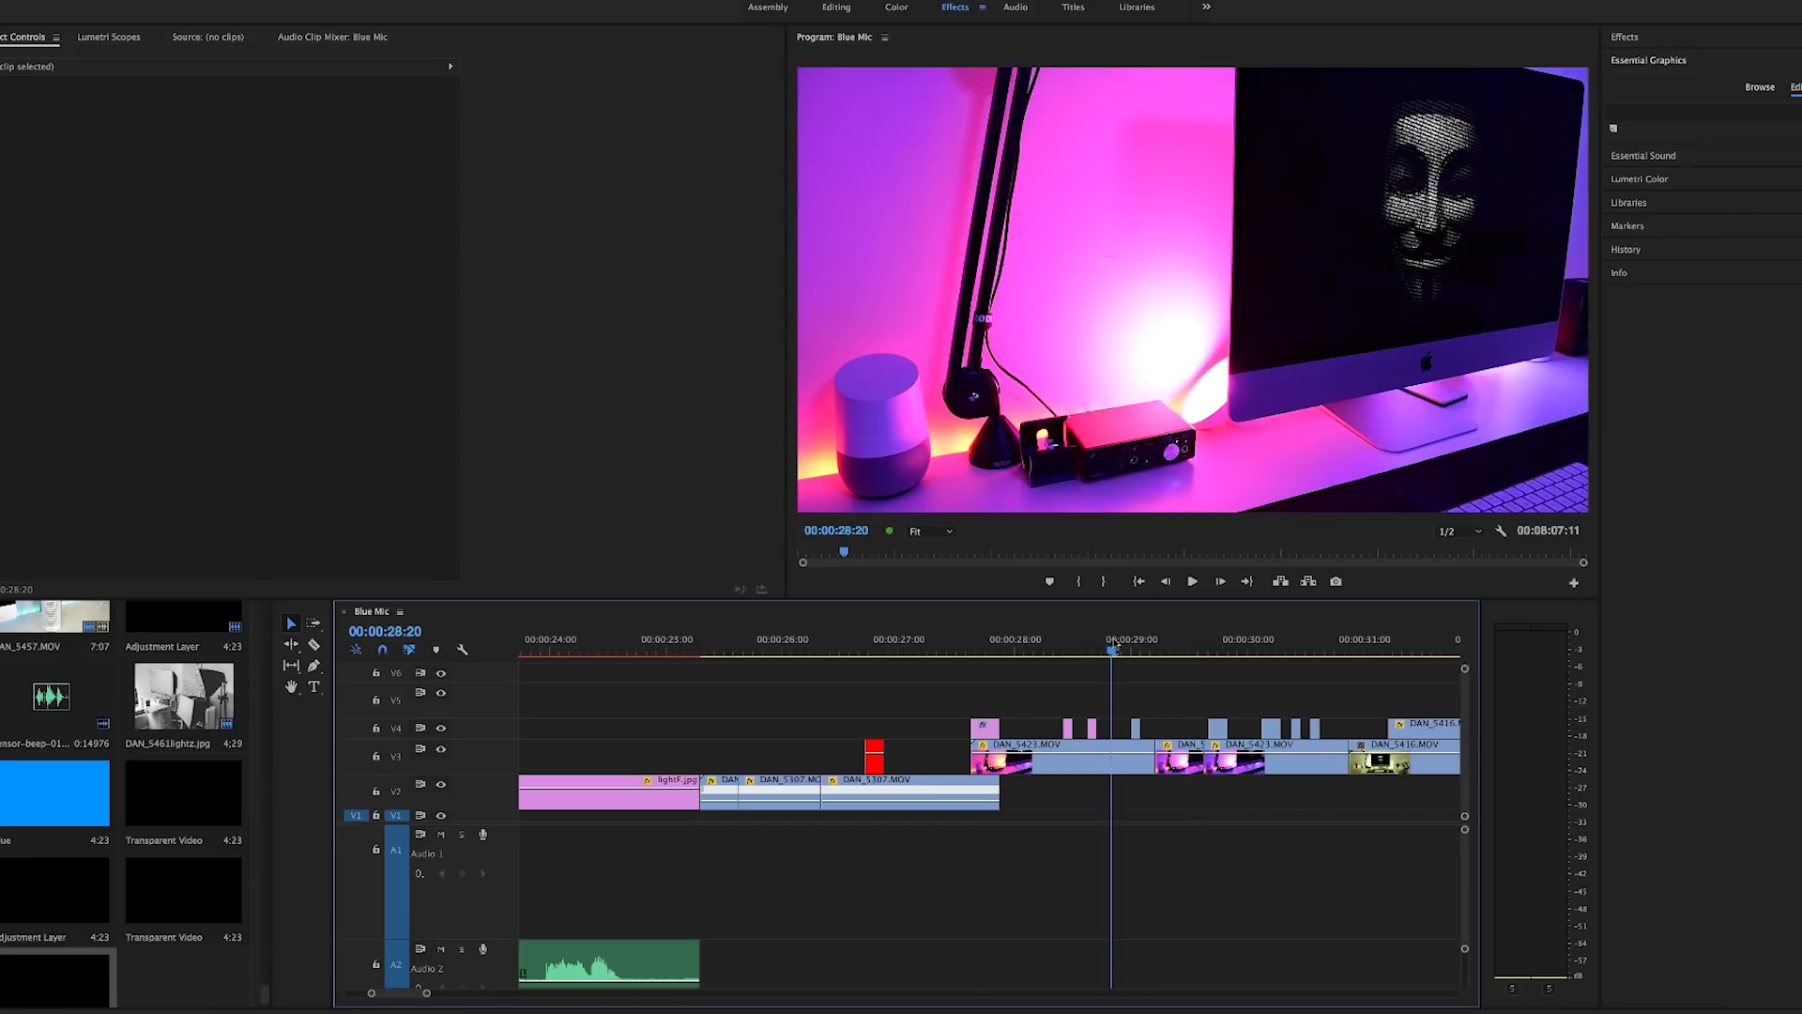
{"action": "key", "text": "space"}
{"action": "key", "text": "space"}
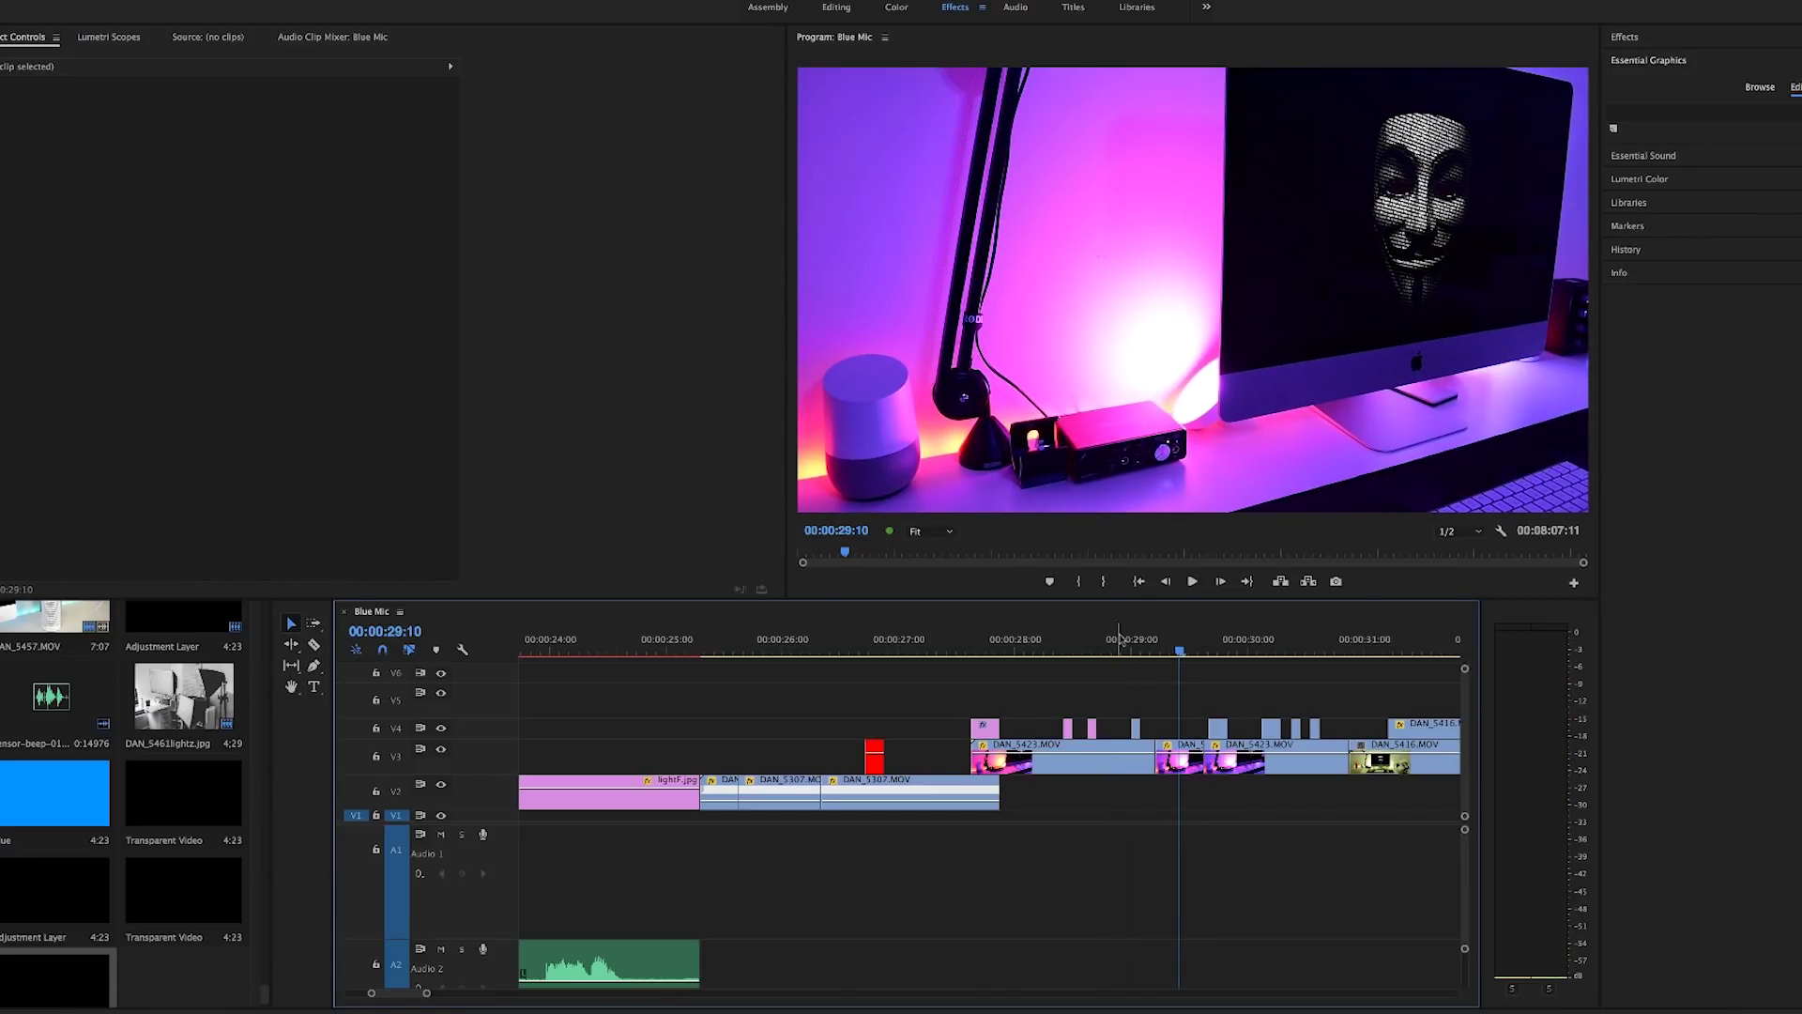
{"action": "left_click", "coordinate": [1137, 728]}
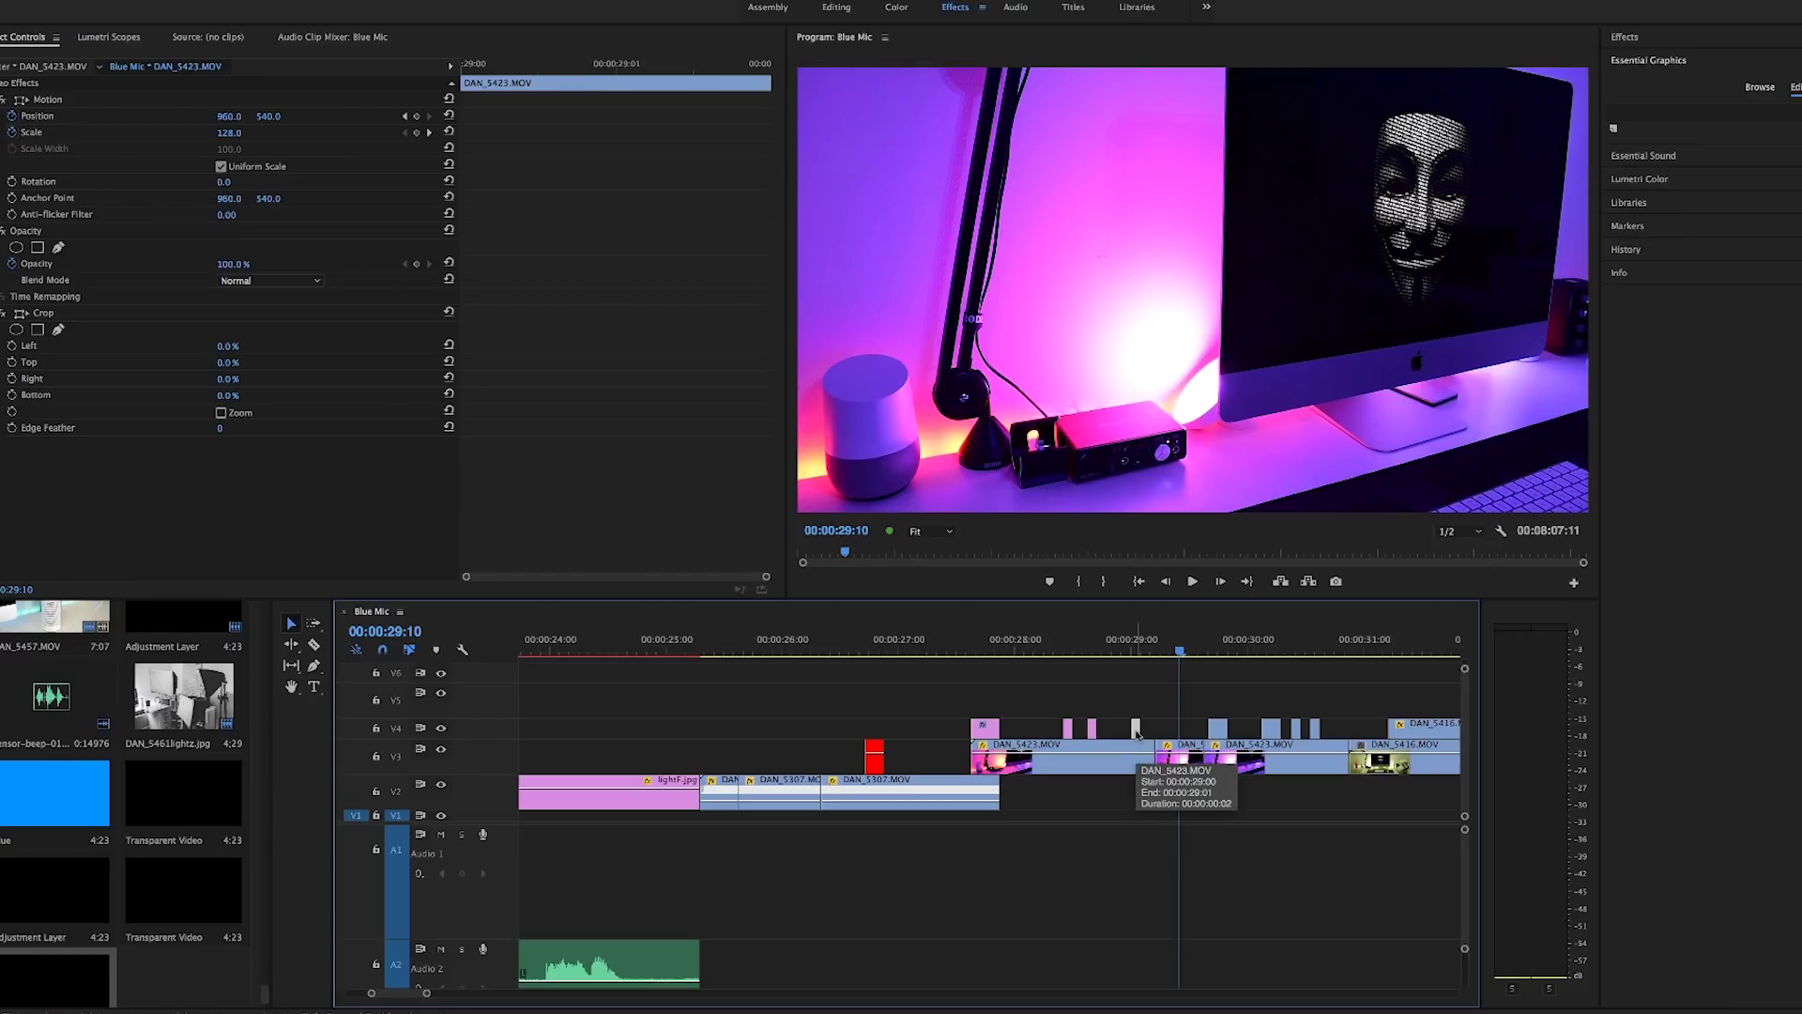
{"action": "left_click", "coordinate": [1137, 765]}
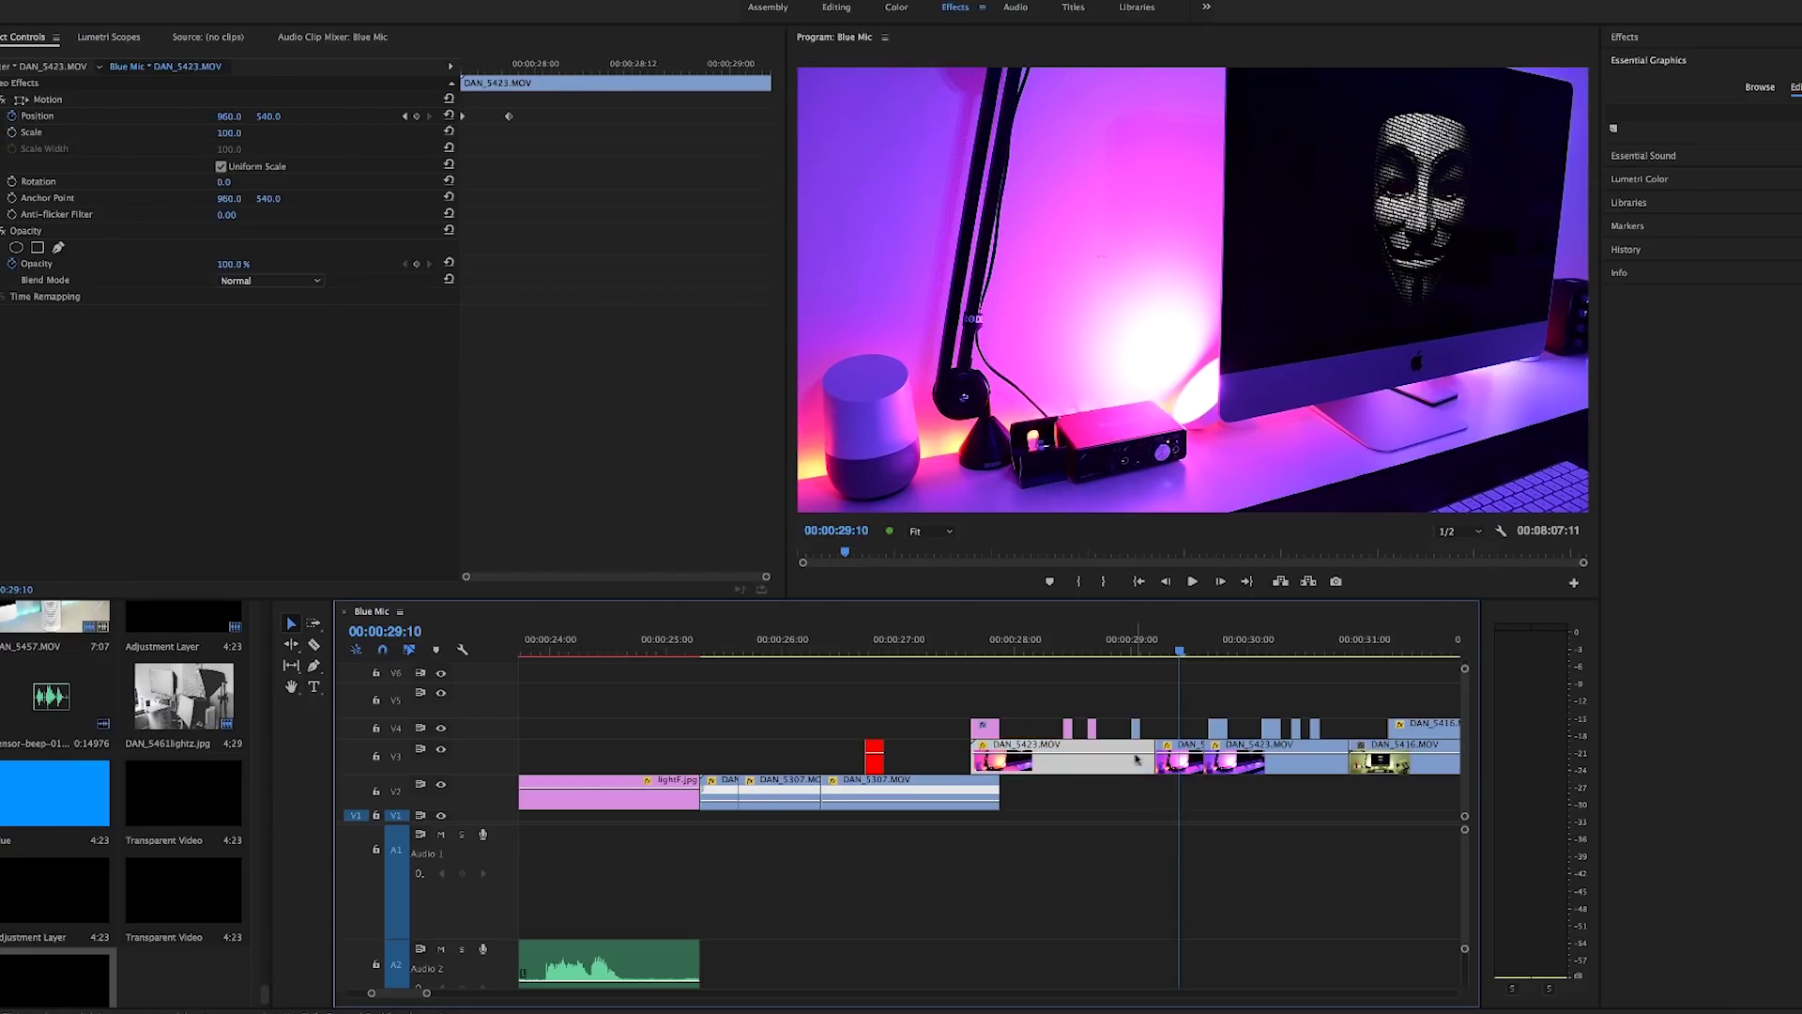
{"action": "key", "text": "c"}
{"action": "left_click", "coordinate": [1138, 757]}
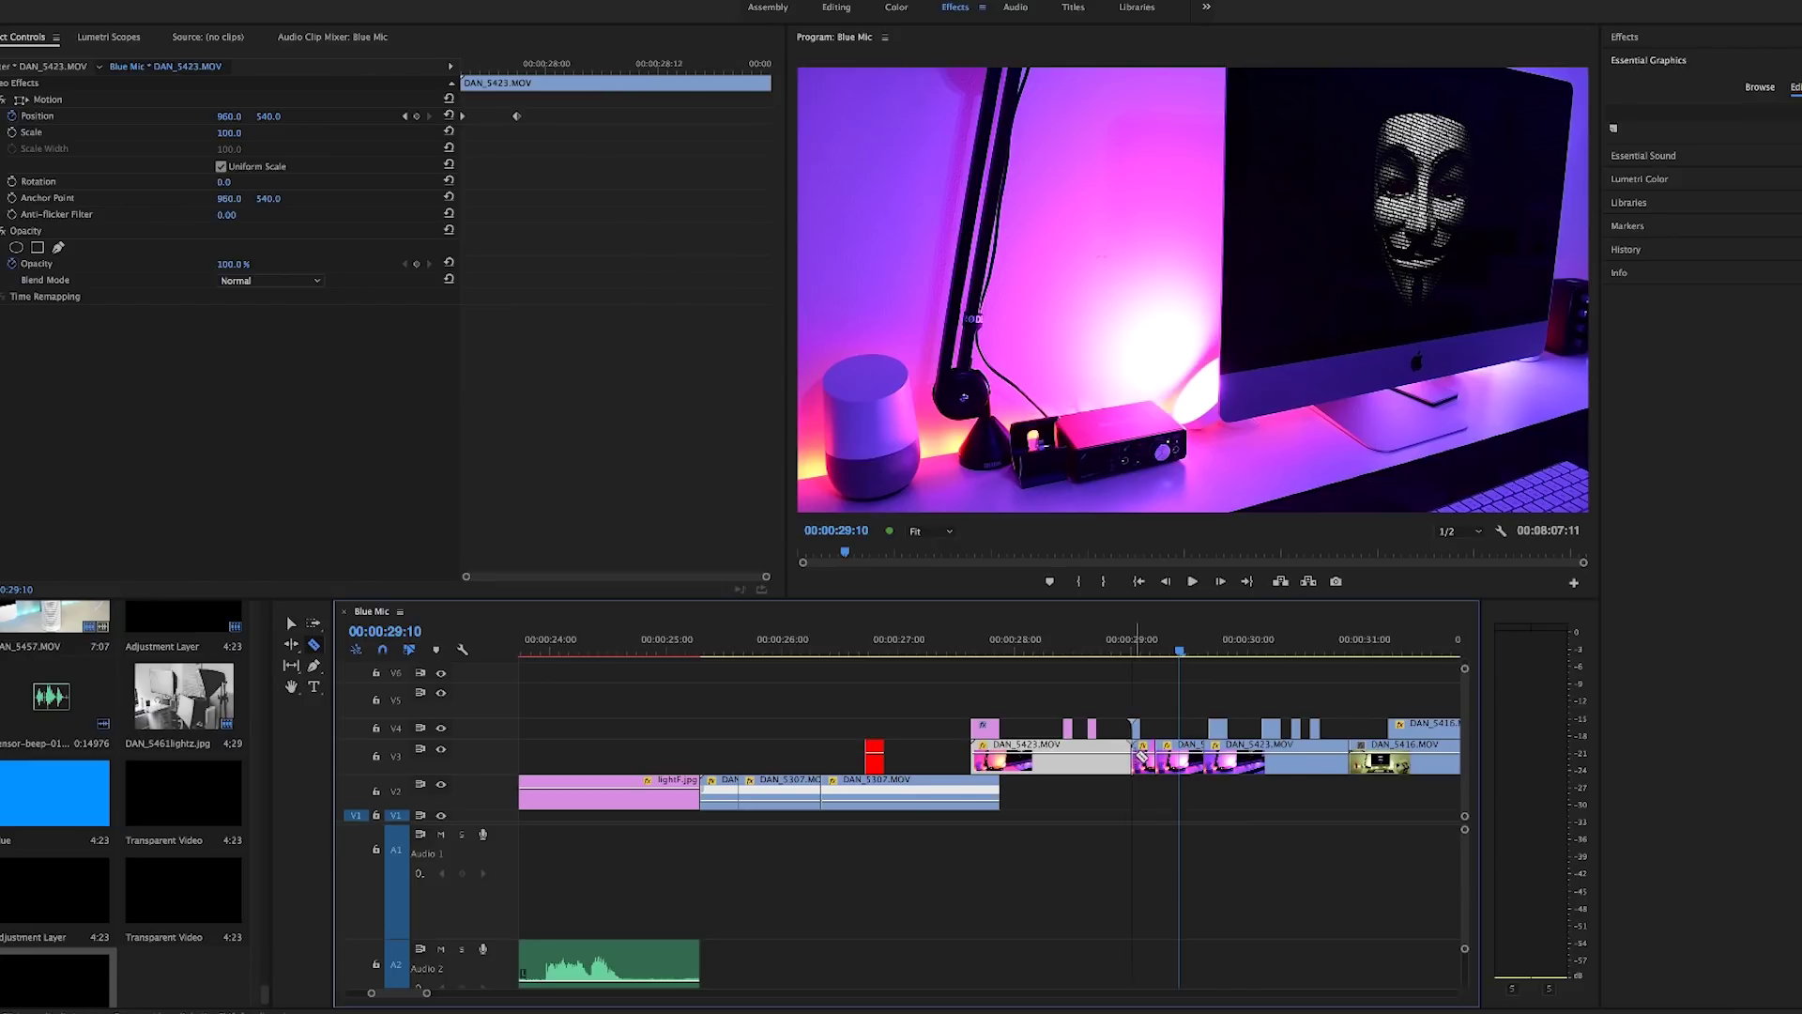
Move the short cut slice up onto V5 and preview the new cut
{"action": "key", "text": "v"}
{"action": "left_click_drag", "start_coordinate": [1138, 768], "coordinate": [1145, 695]}
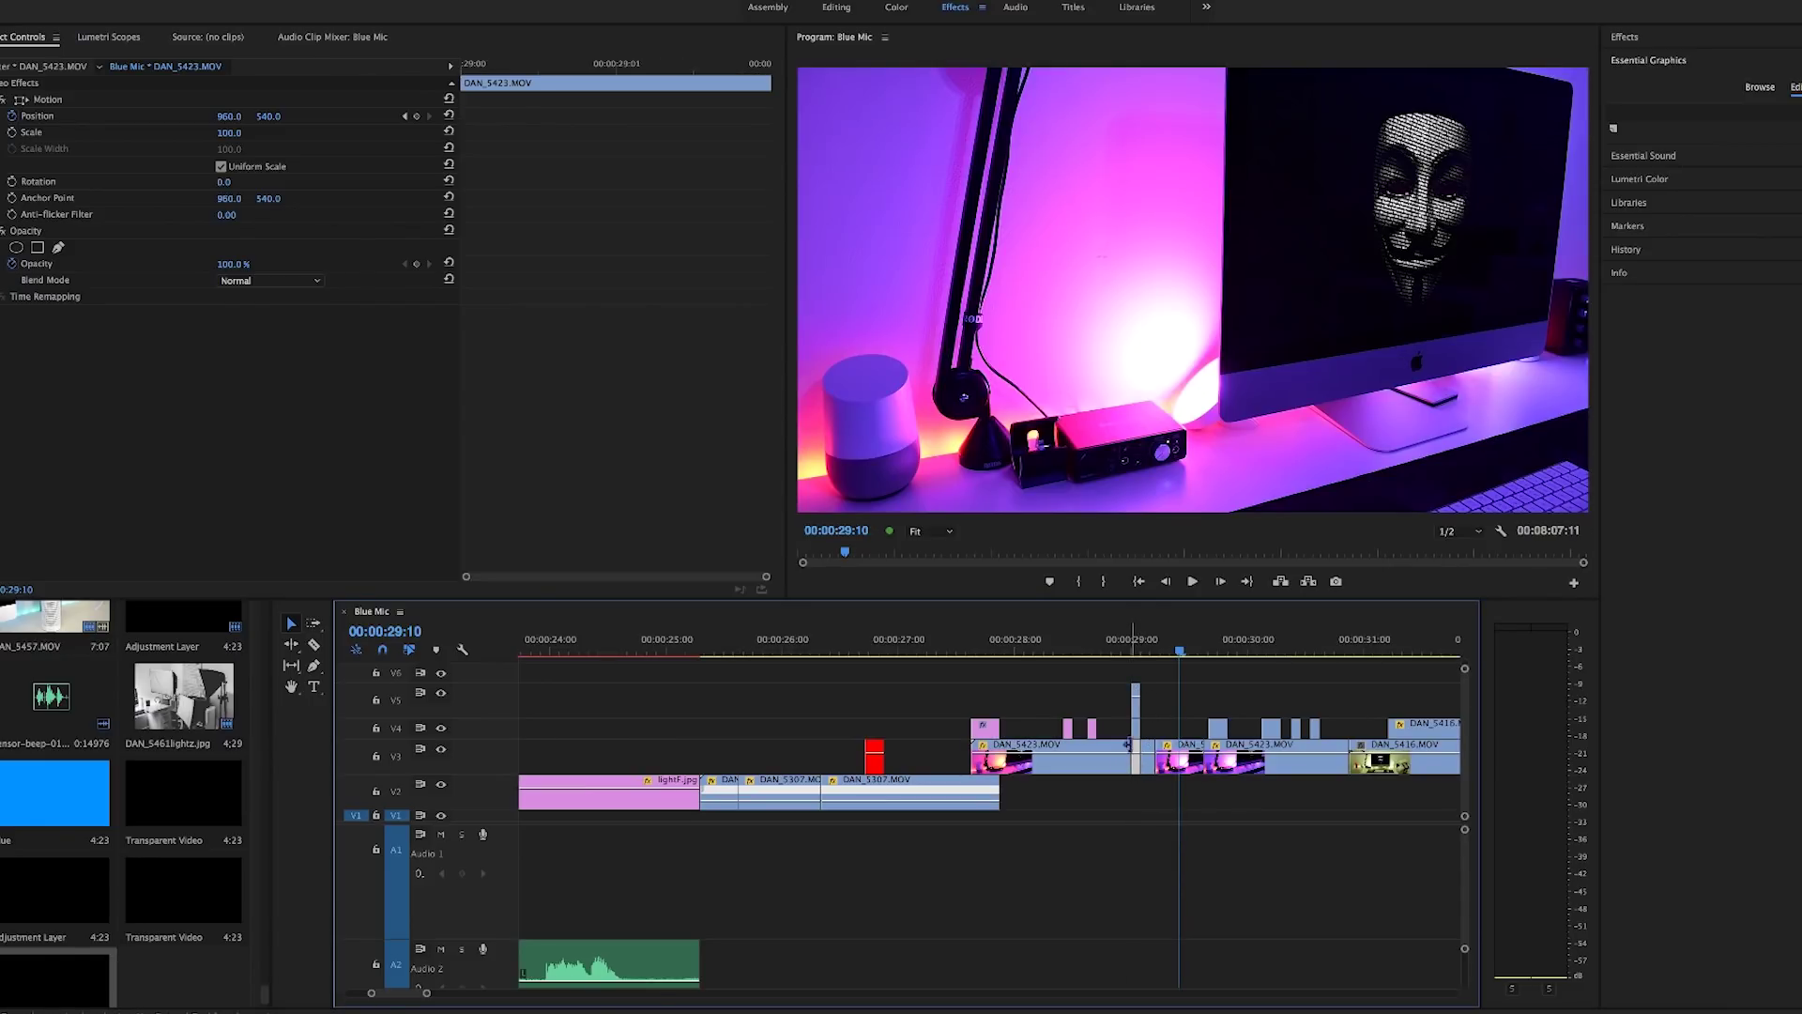
{"action": "left_click", "coordinate": [441, 750]}
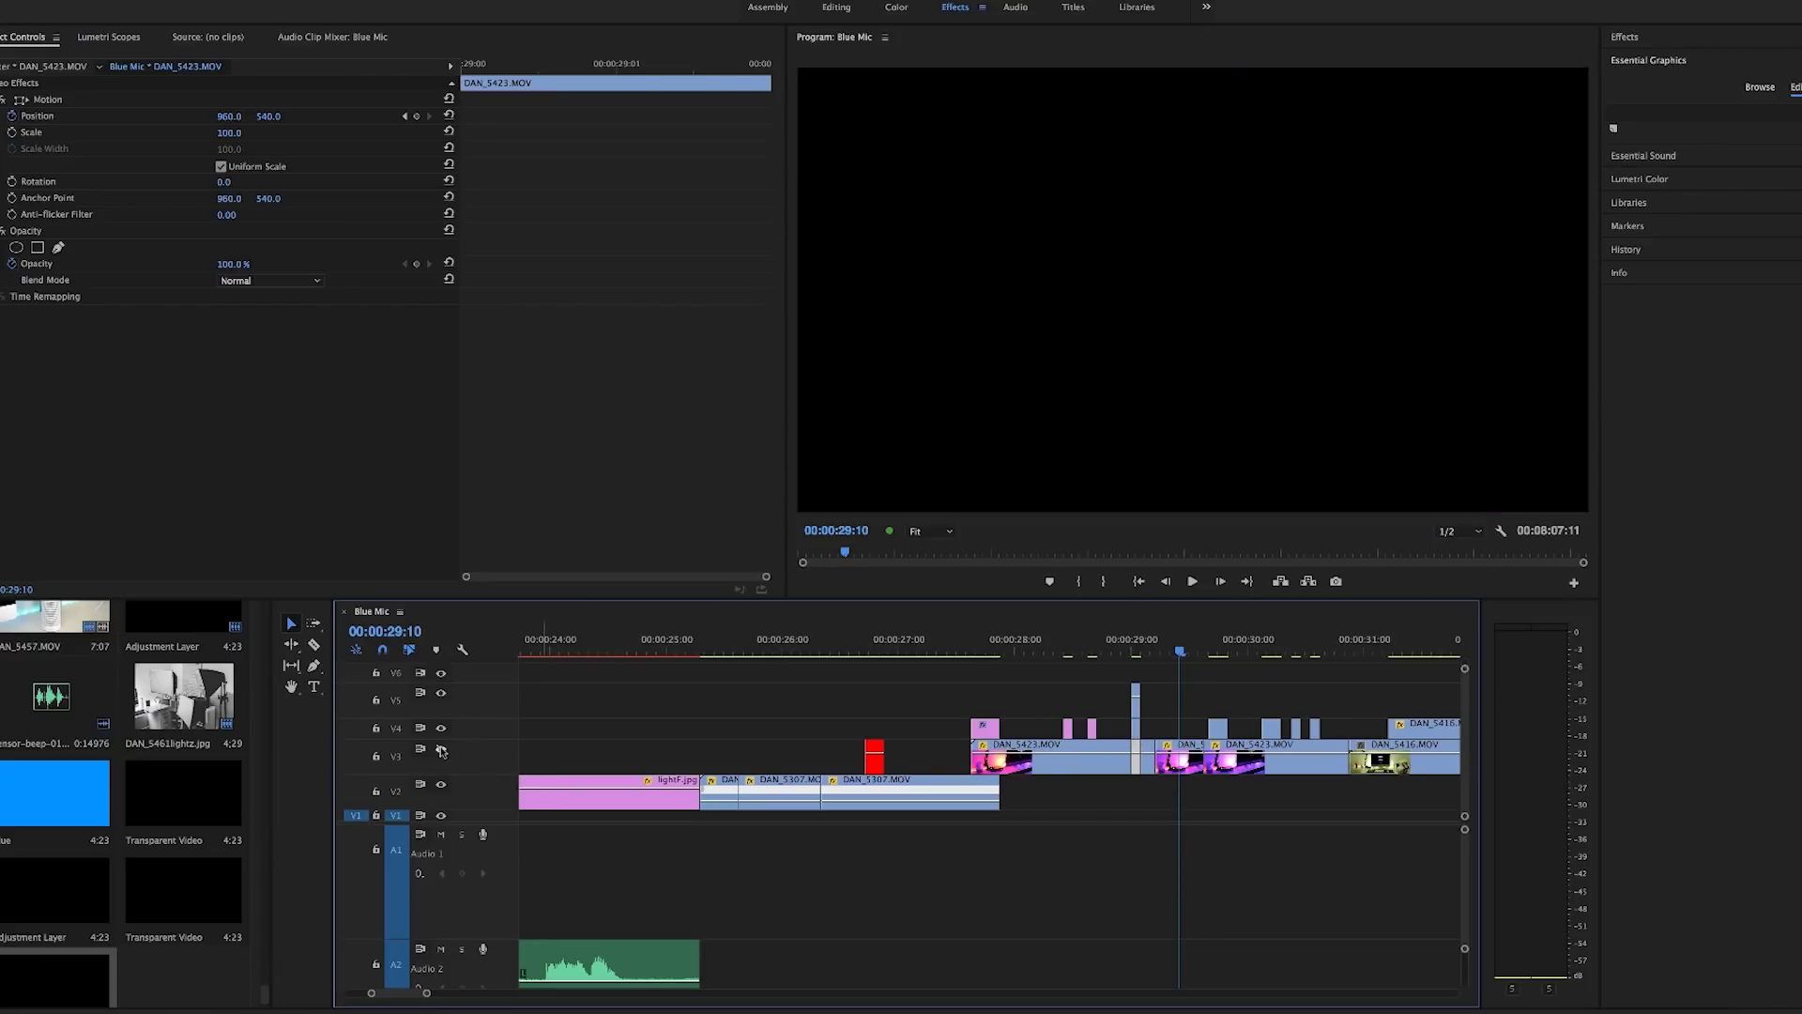
{"action": "left_click", "coordinate": [442, 749]}
{"action": "left_click", "coordinate": [441, 727]}
{"action": "key", "text": "space"}
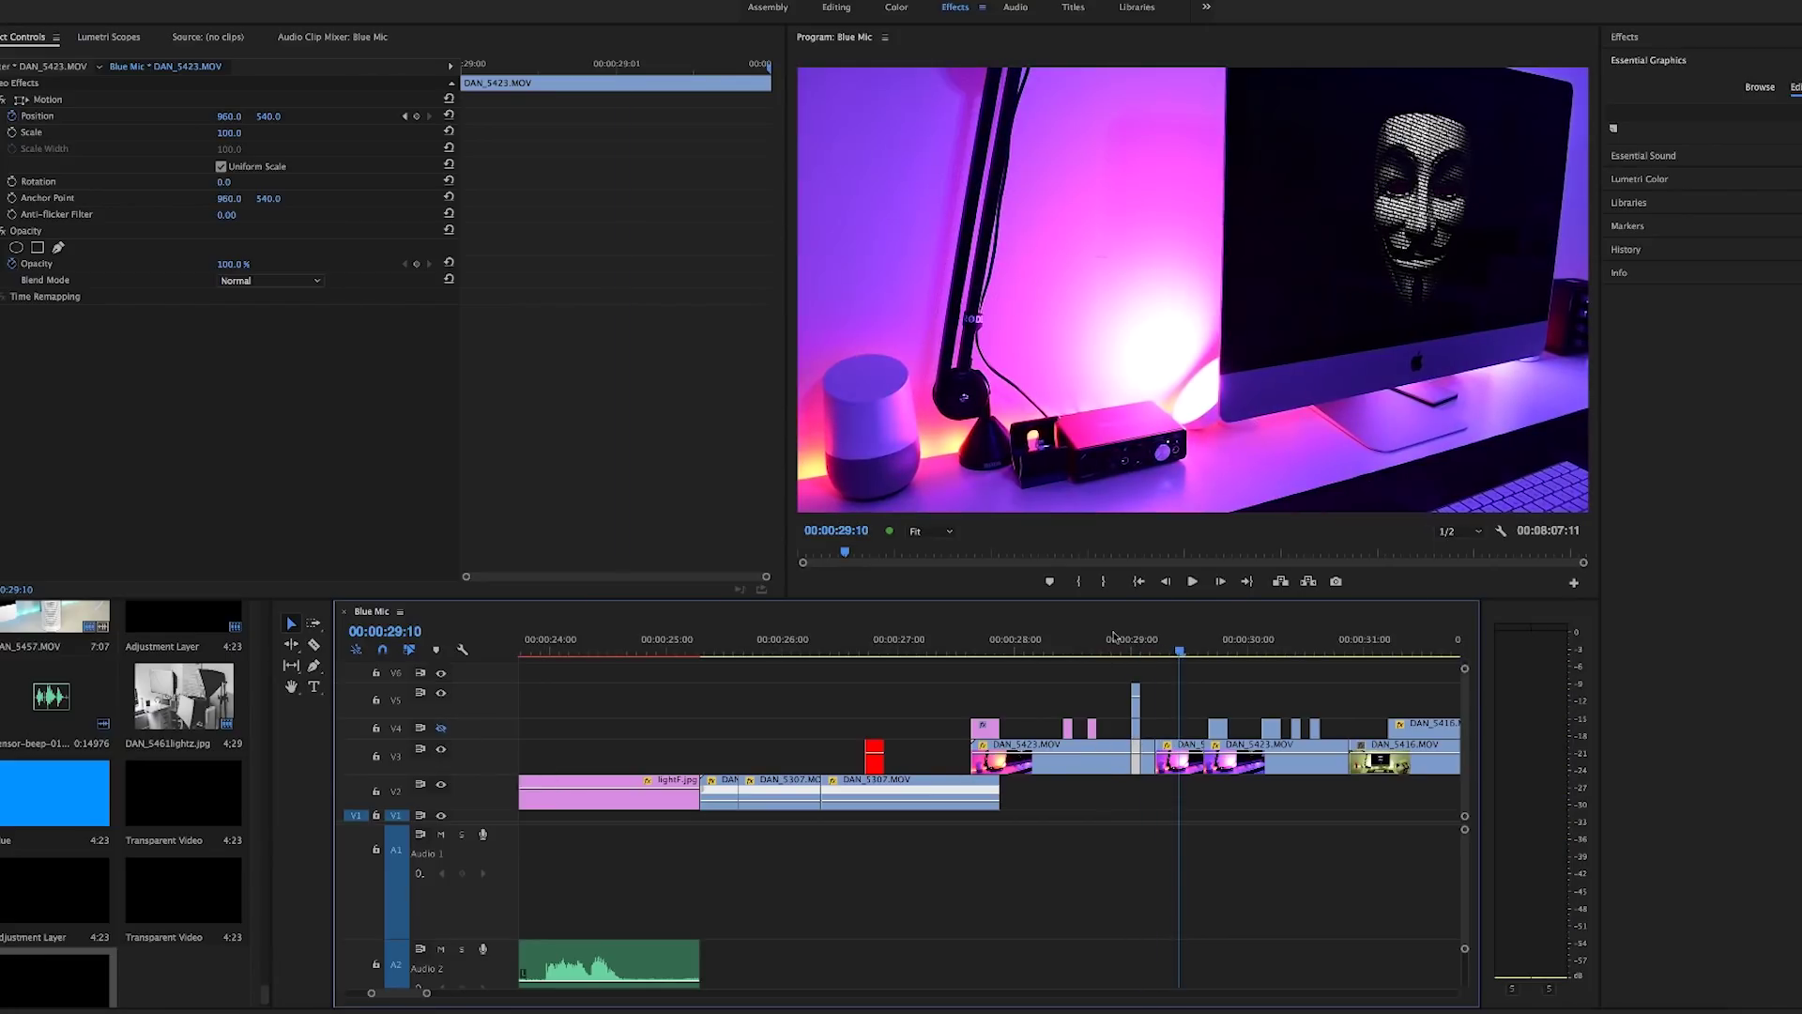
{"action": "key", "text": "space"}
Raise the V5 slice's Scale to 12 and preview the punch-in
{"action": "left_click", "coordinate": [1135, 639]}
{"action": "left_click", "coordinate": [1136, 714]}
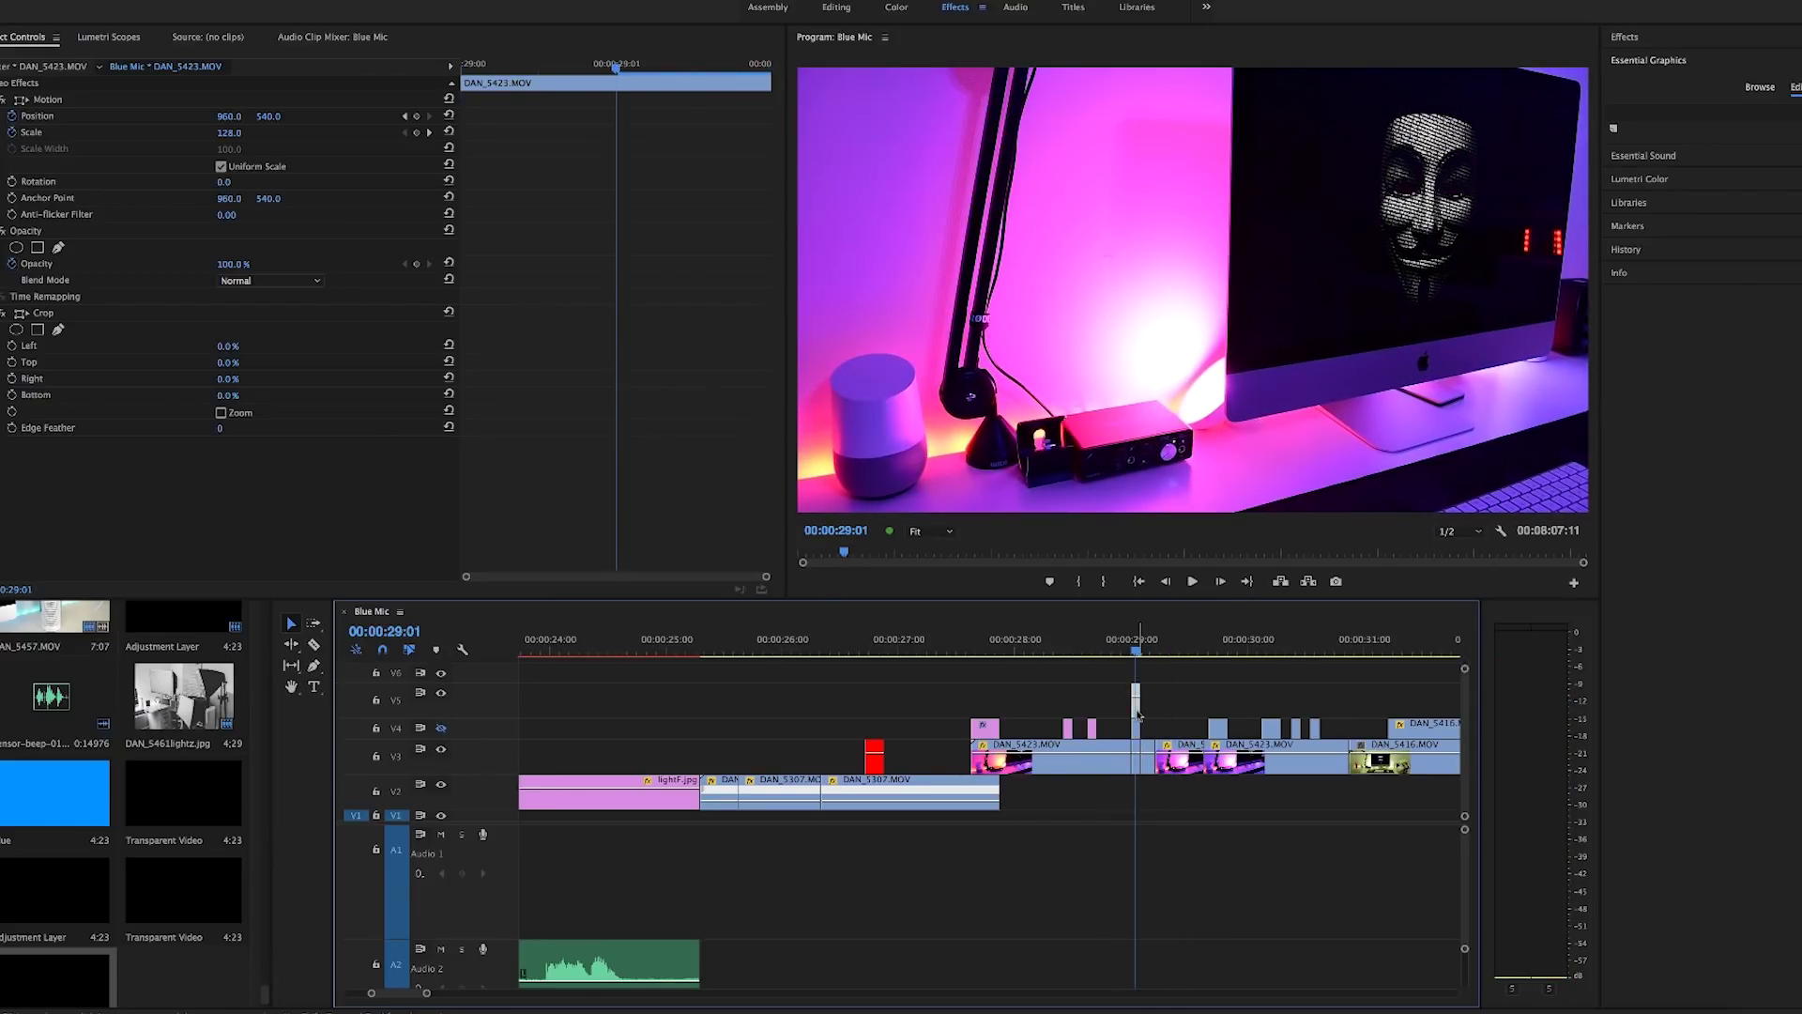
{"action": "left_click", "coordinate": [232, 132]}
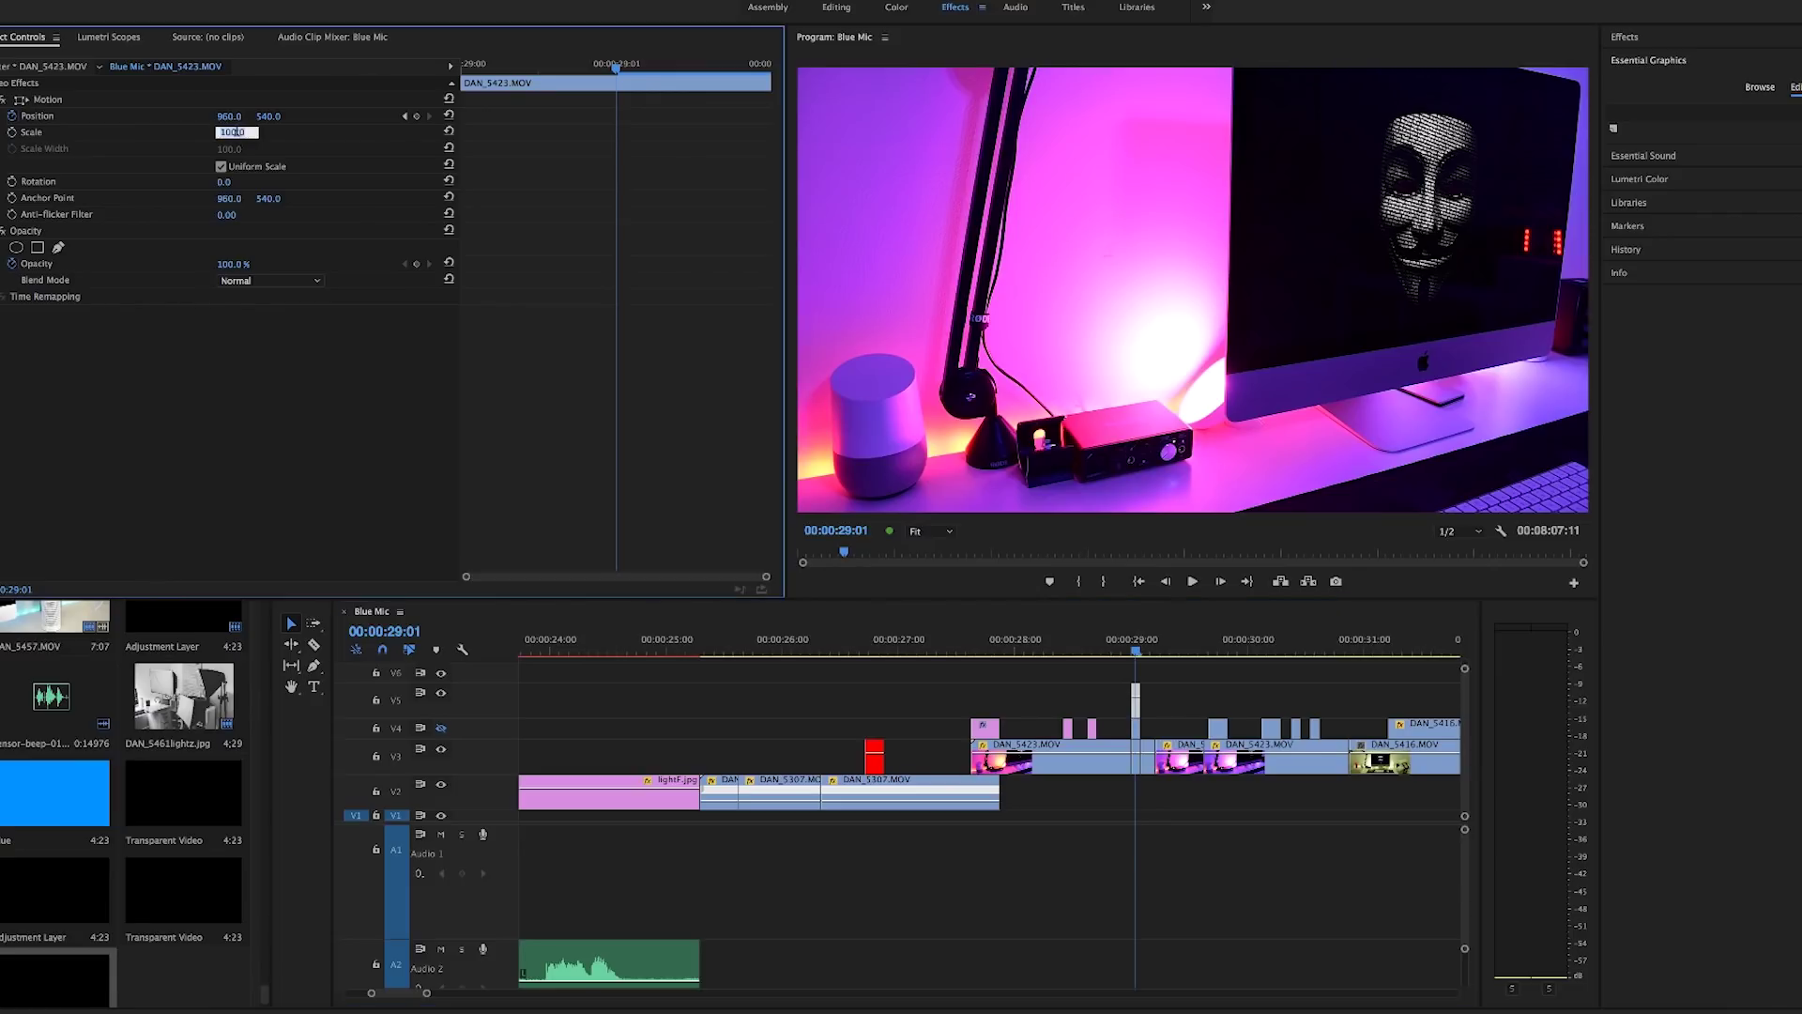
{"action": "type", "text": "128"}
{"action": "left_click", "coordinate": [967, 671]}
{"action": "key", "text": "space"}
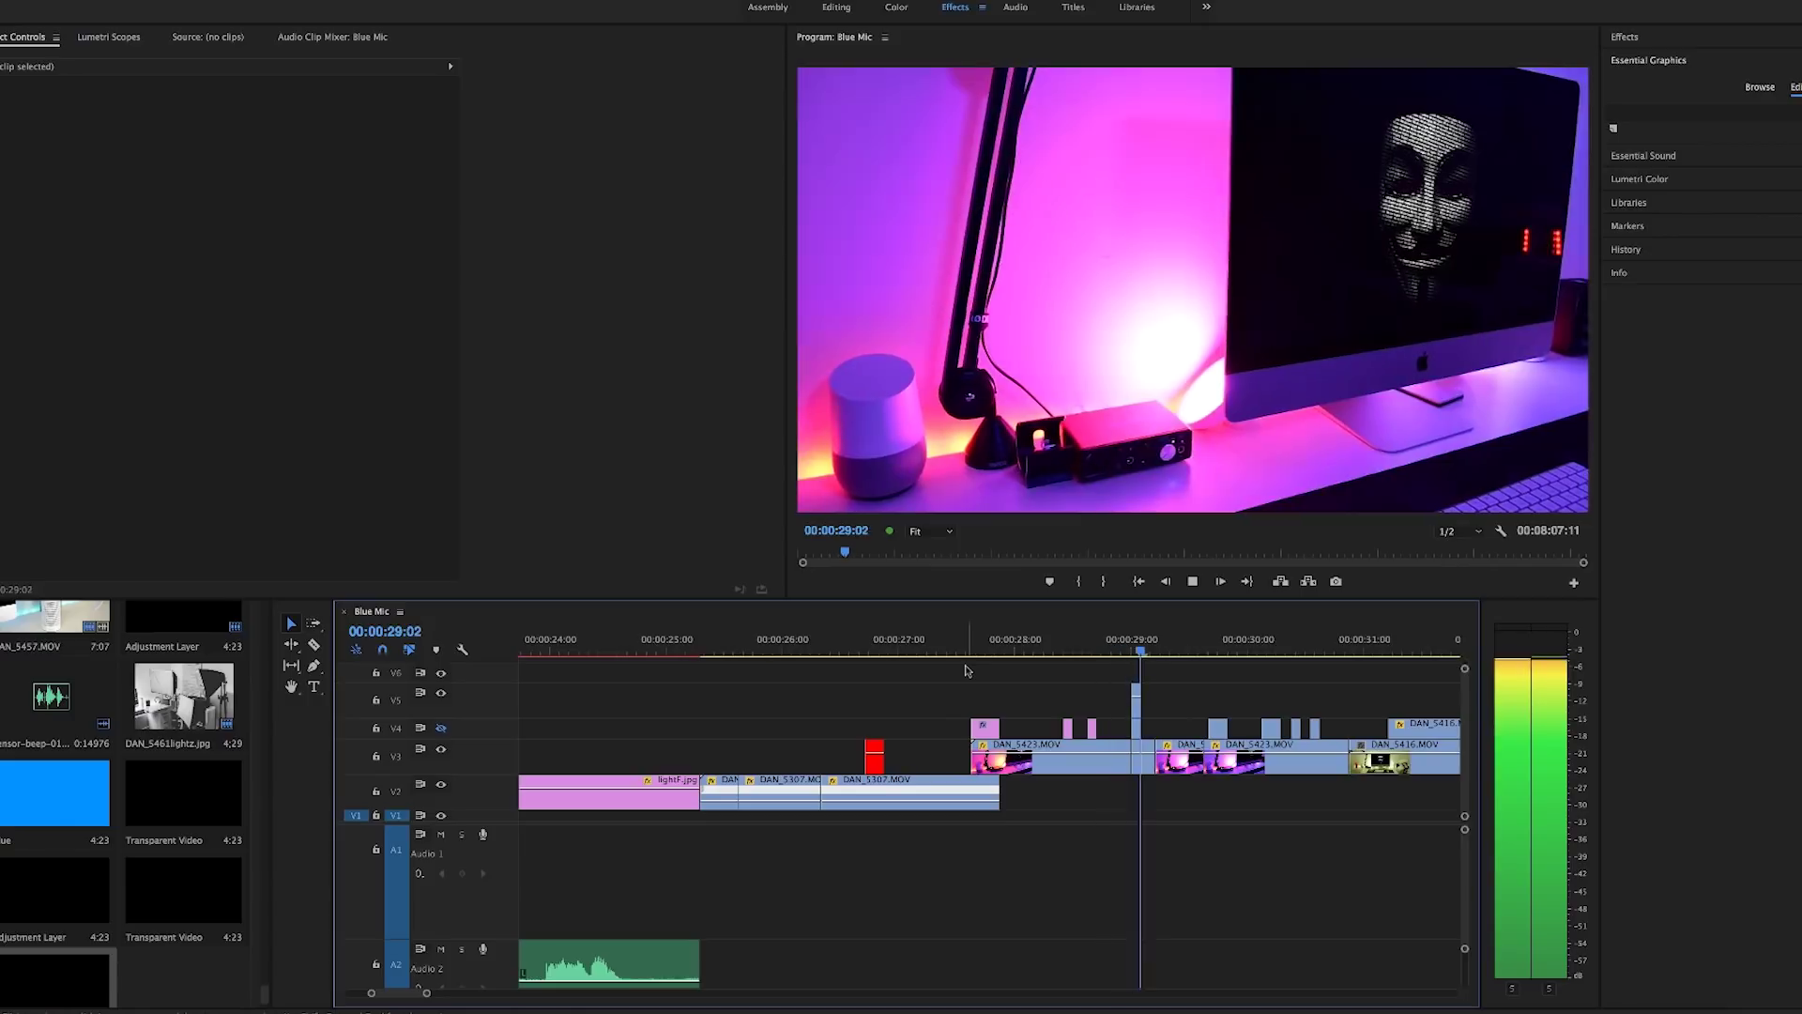
Set Directional Blur Length to 17 on the short V4 clip at 29:19
{"action": "key", "text": "space"}
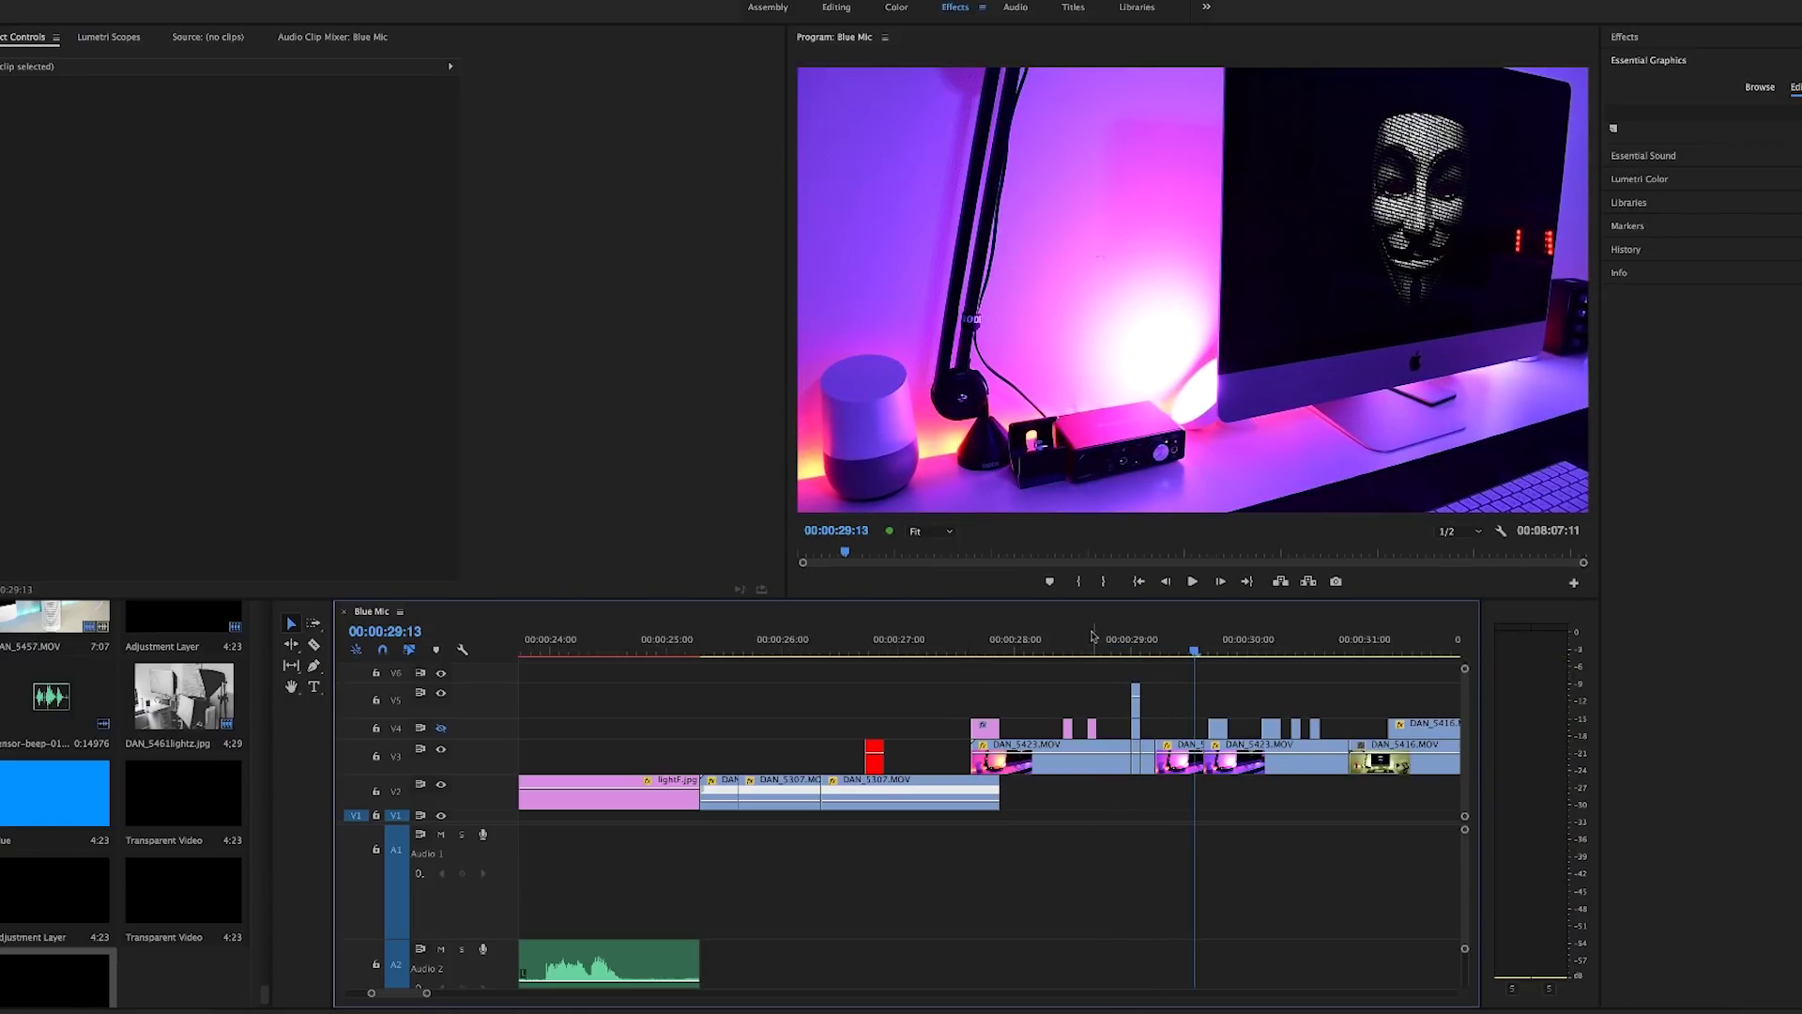
{"action": "key", "text": "space"}
{"action": "left_click_drag", "start_coordinate": [1103, 639], "coordinate": [1201, 649]}
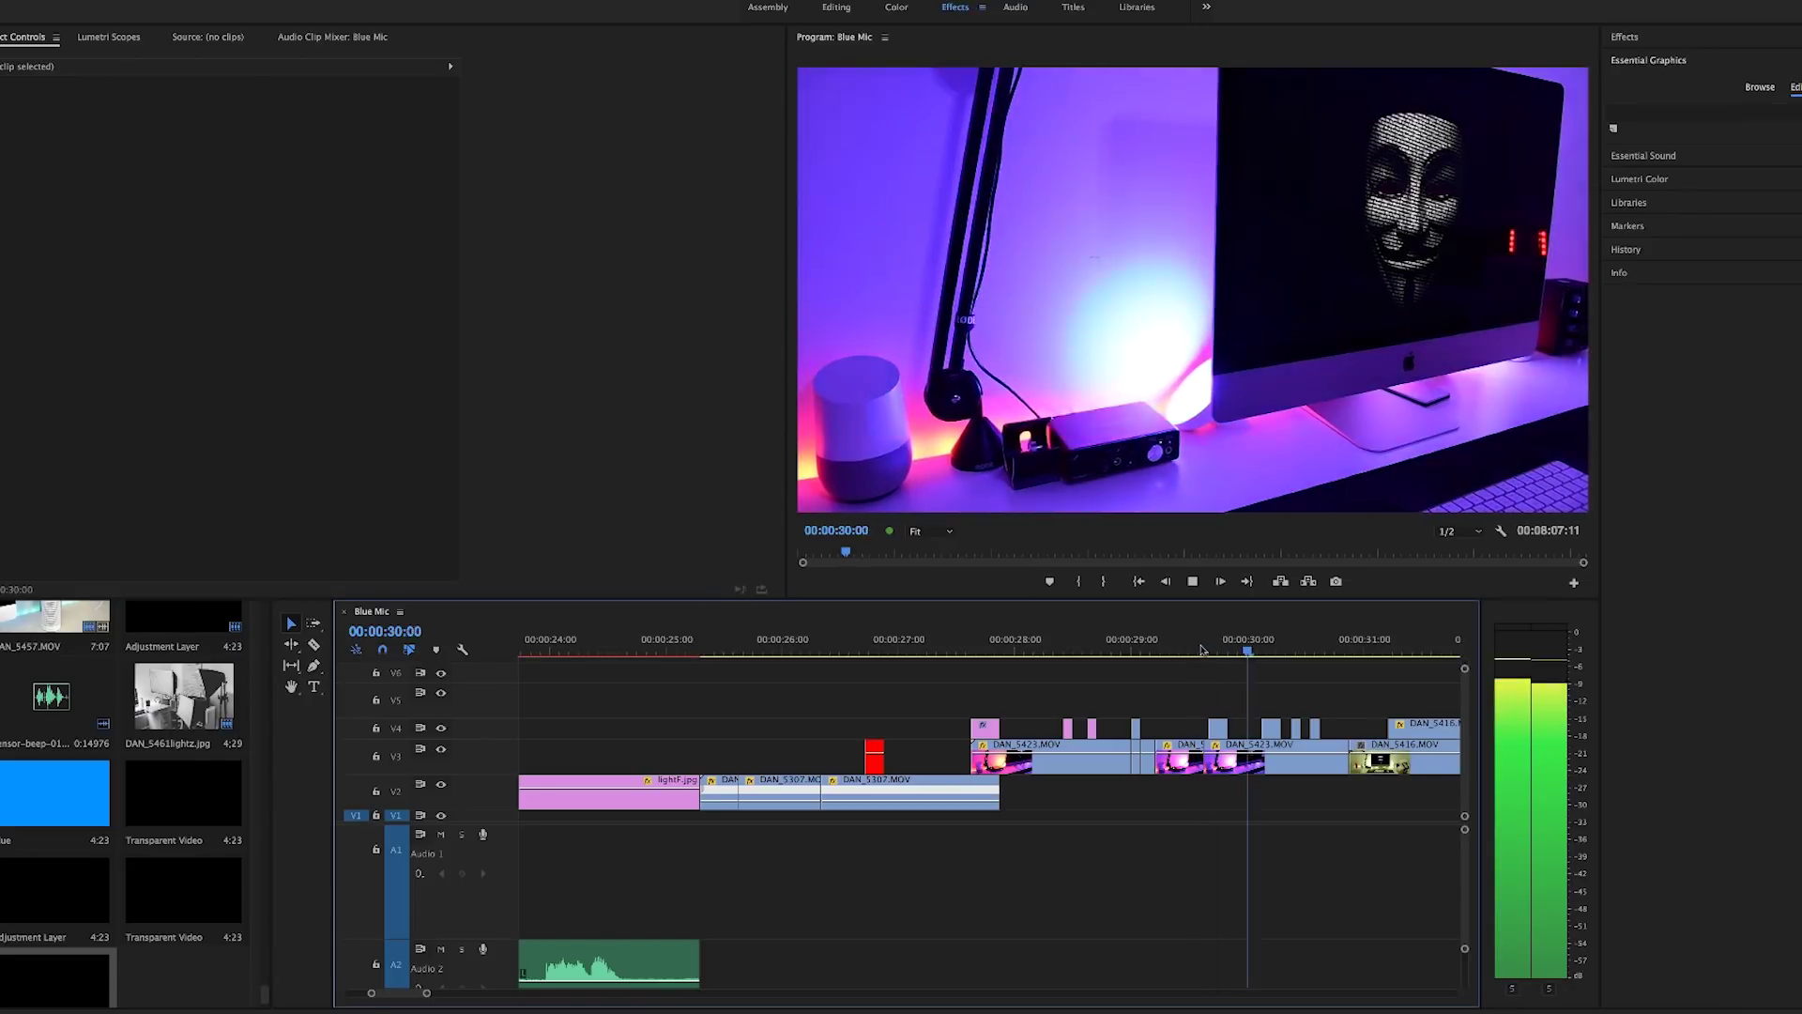
{"action": "key", "text": "space"}
{"action": "left_click", "coordinate": [1208, 648]}
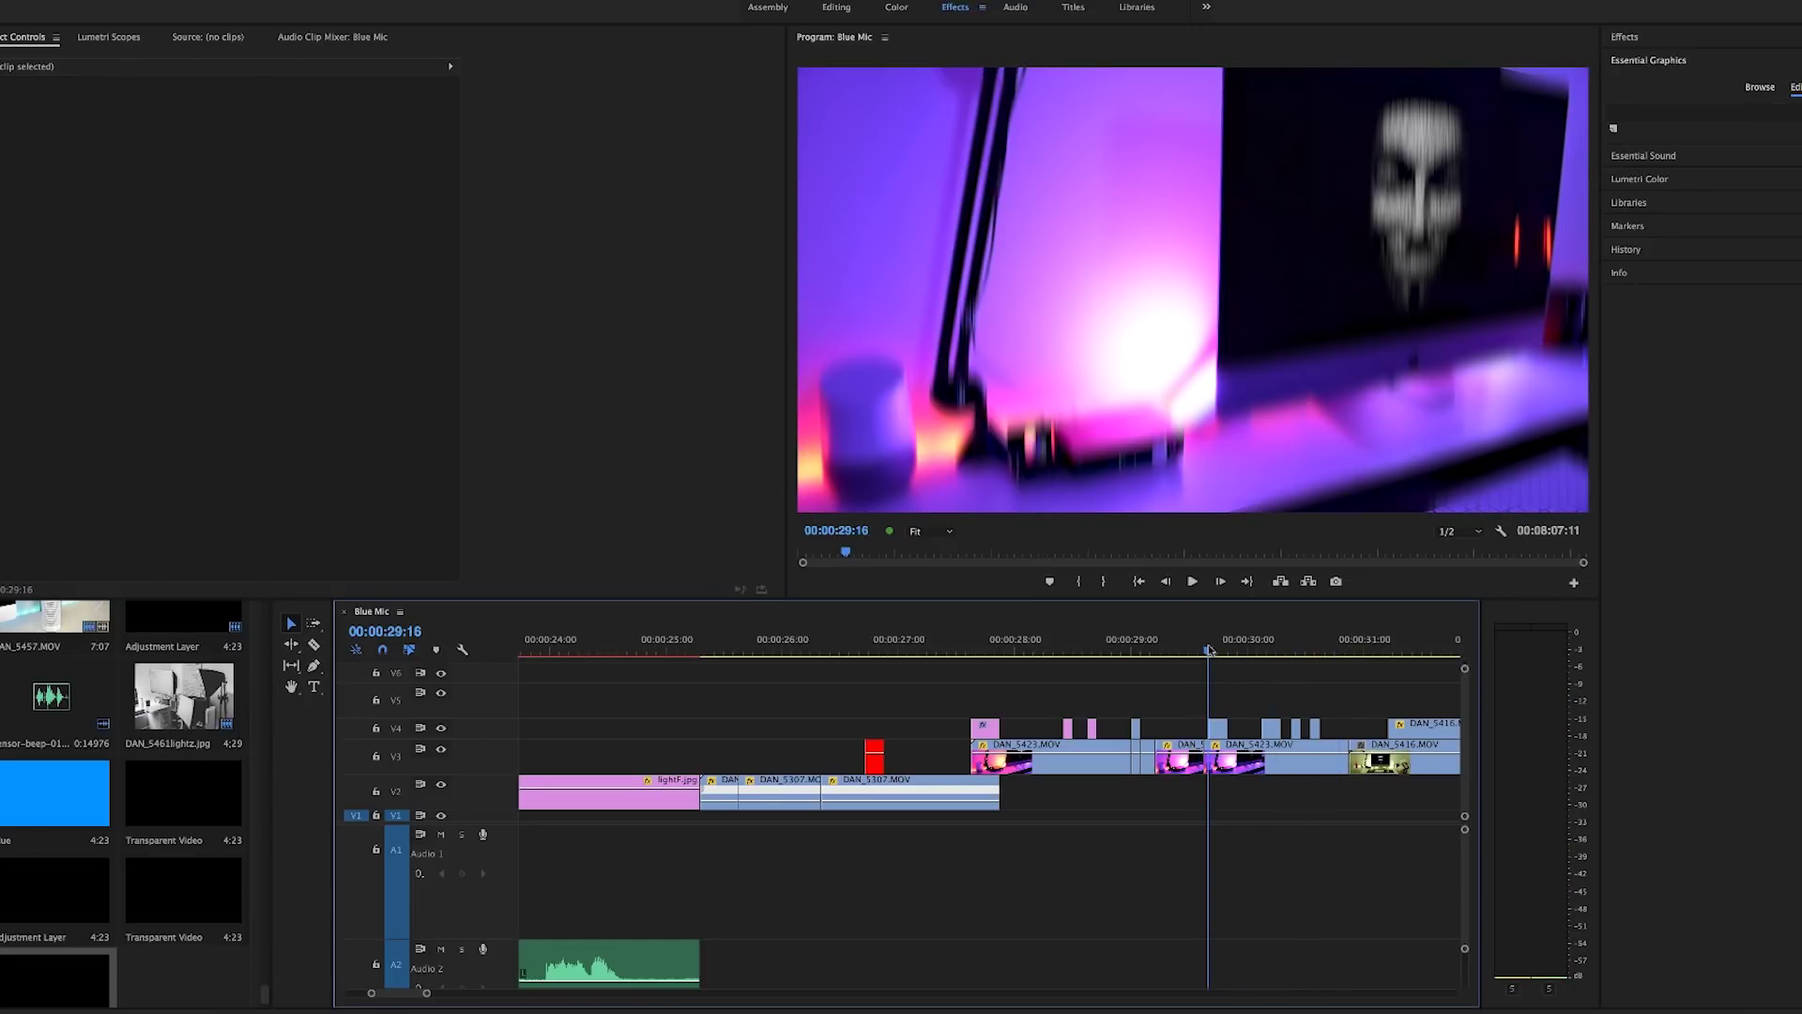
{"action": "left_click", "coordinate": [1218, 730]}
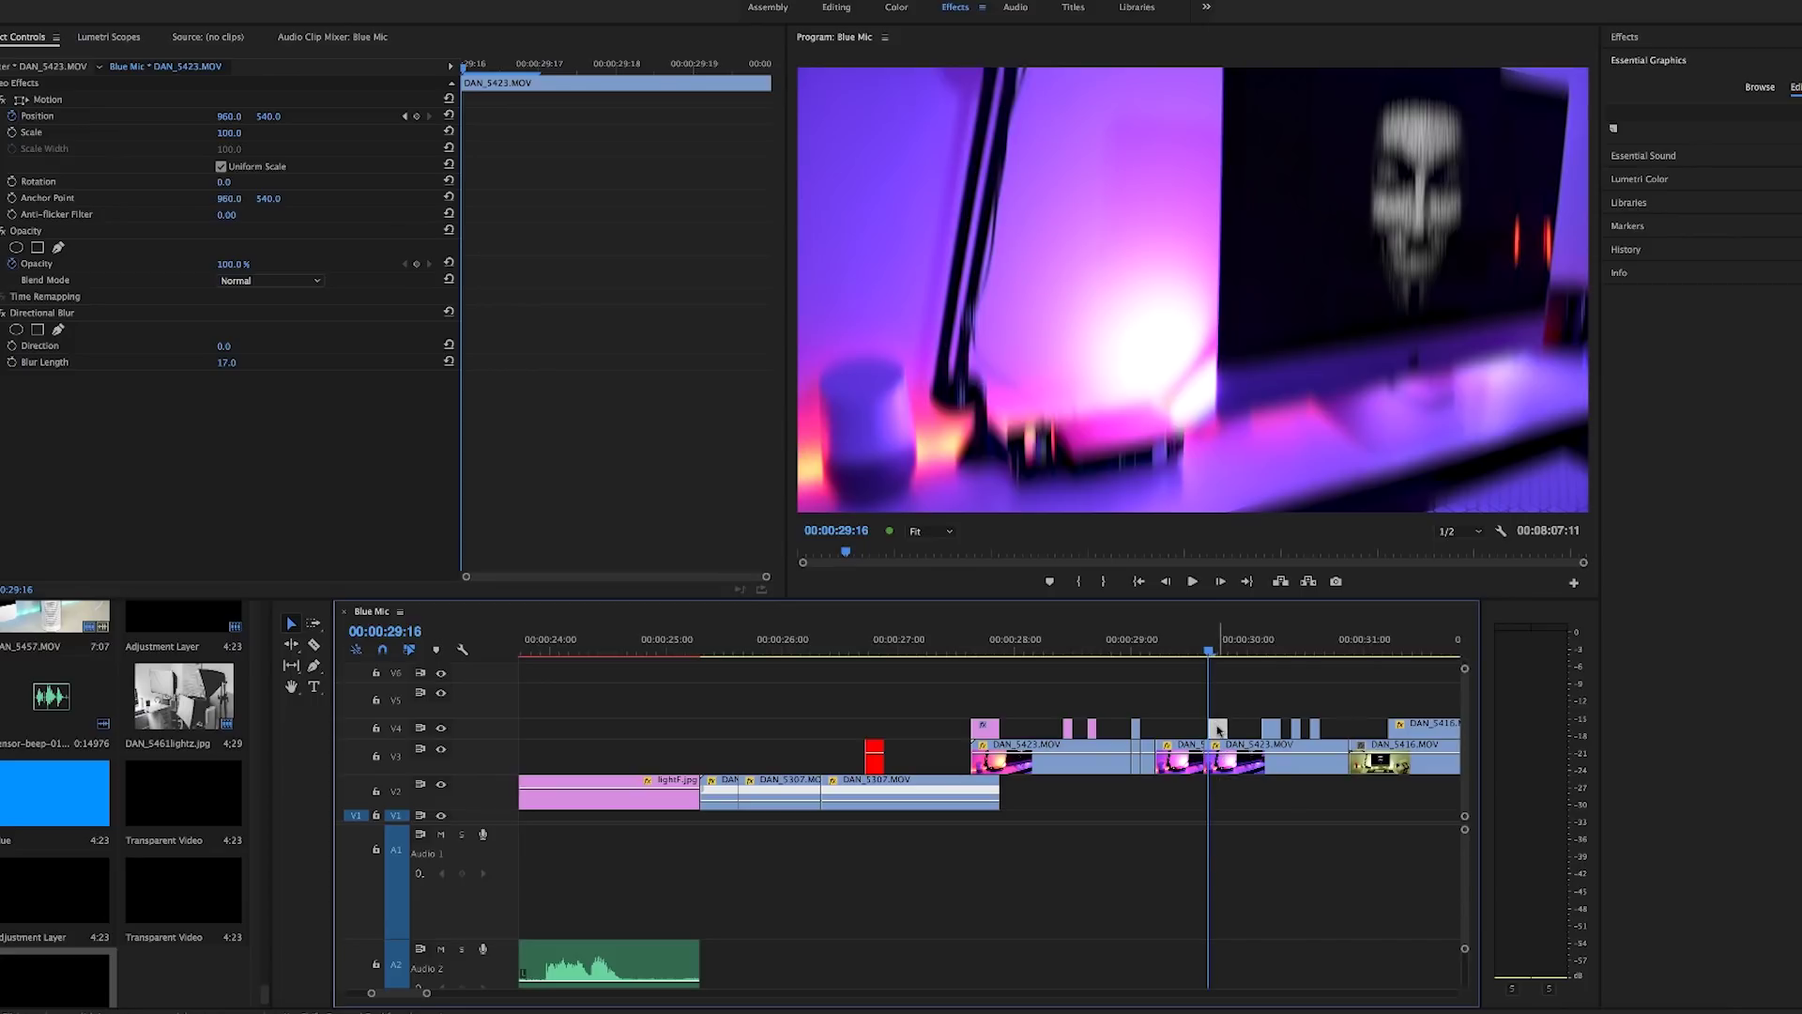
{"action": "left_click", "coordinate": [1220, 758]}
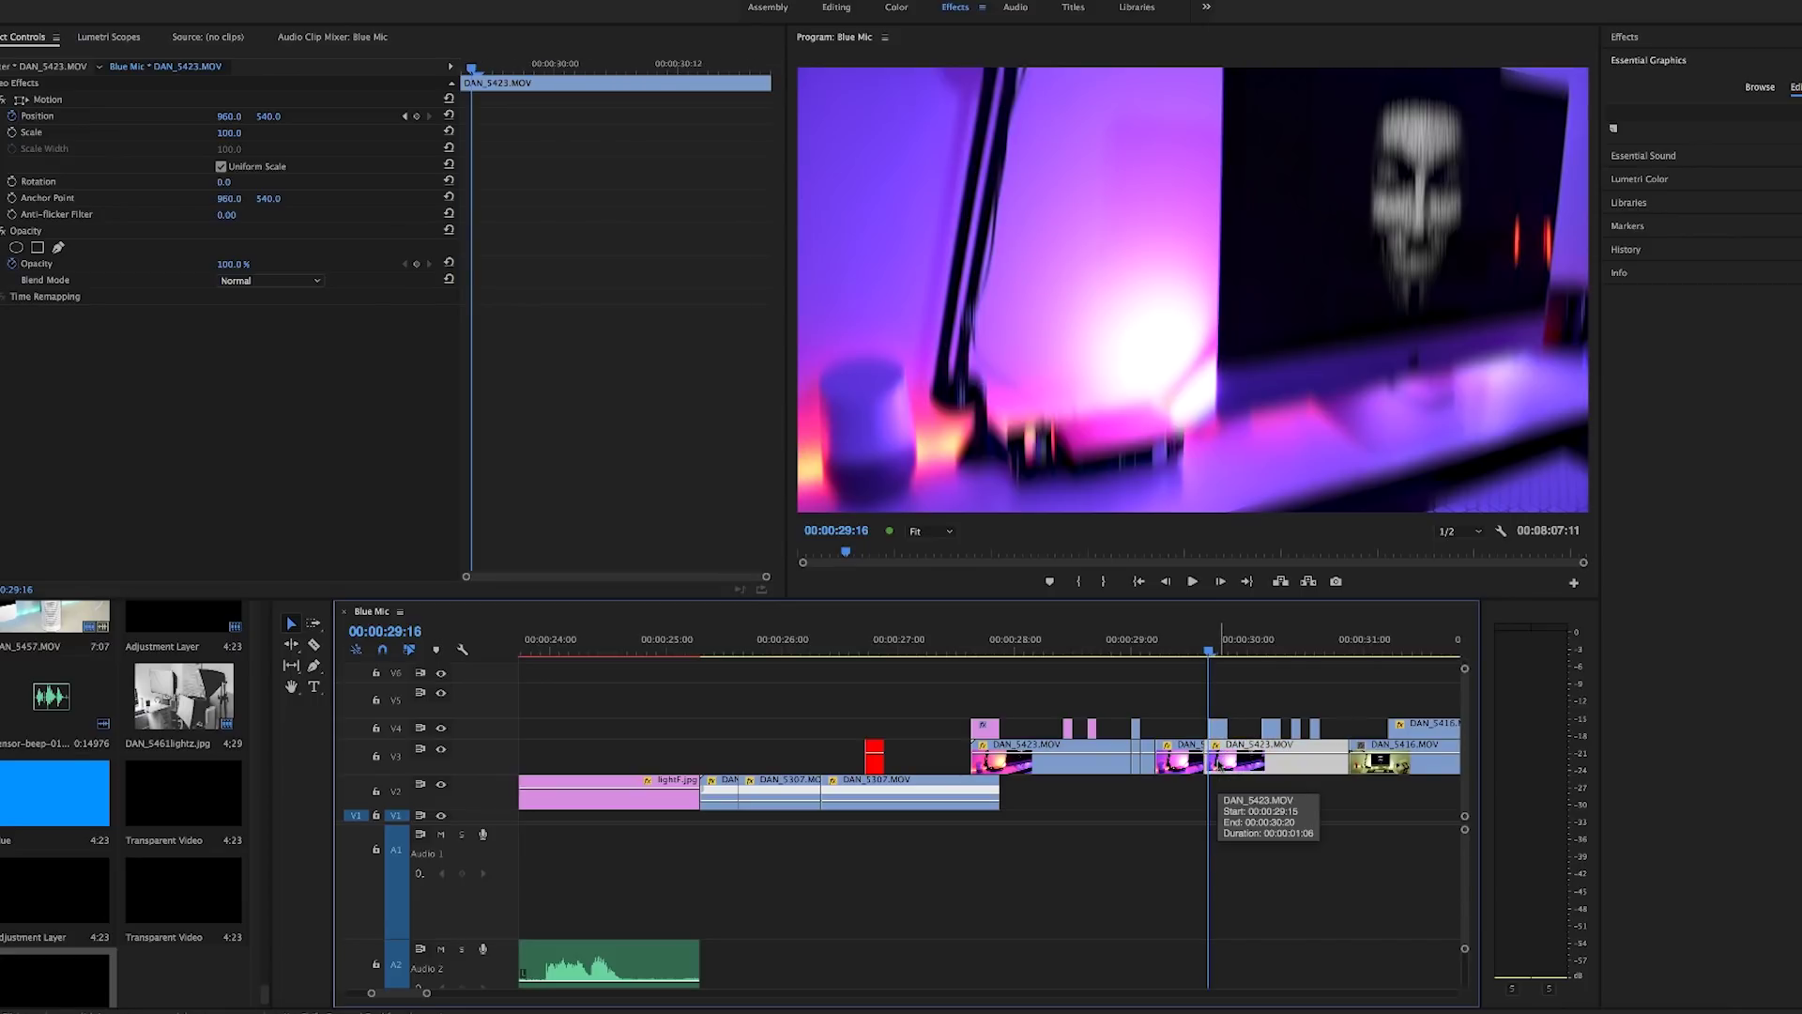
{"action": "key", "text": "Right"}
{"action": "key", "text": "Right"}
{"action": "key", "text": "Right"}
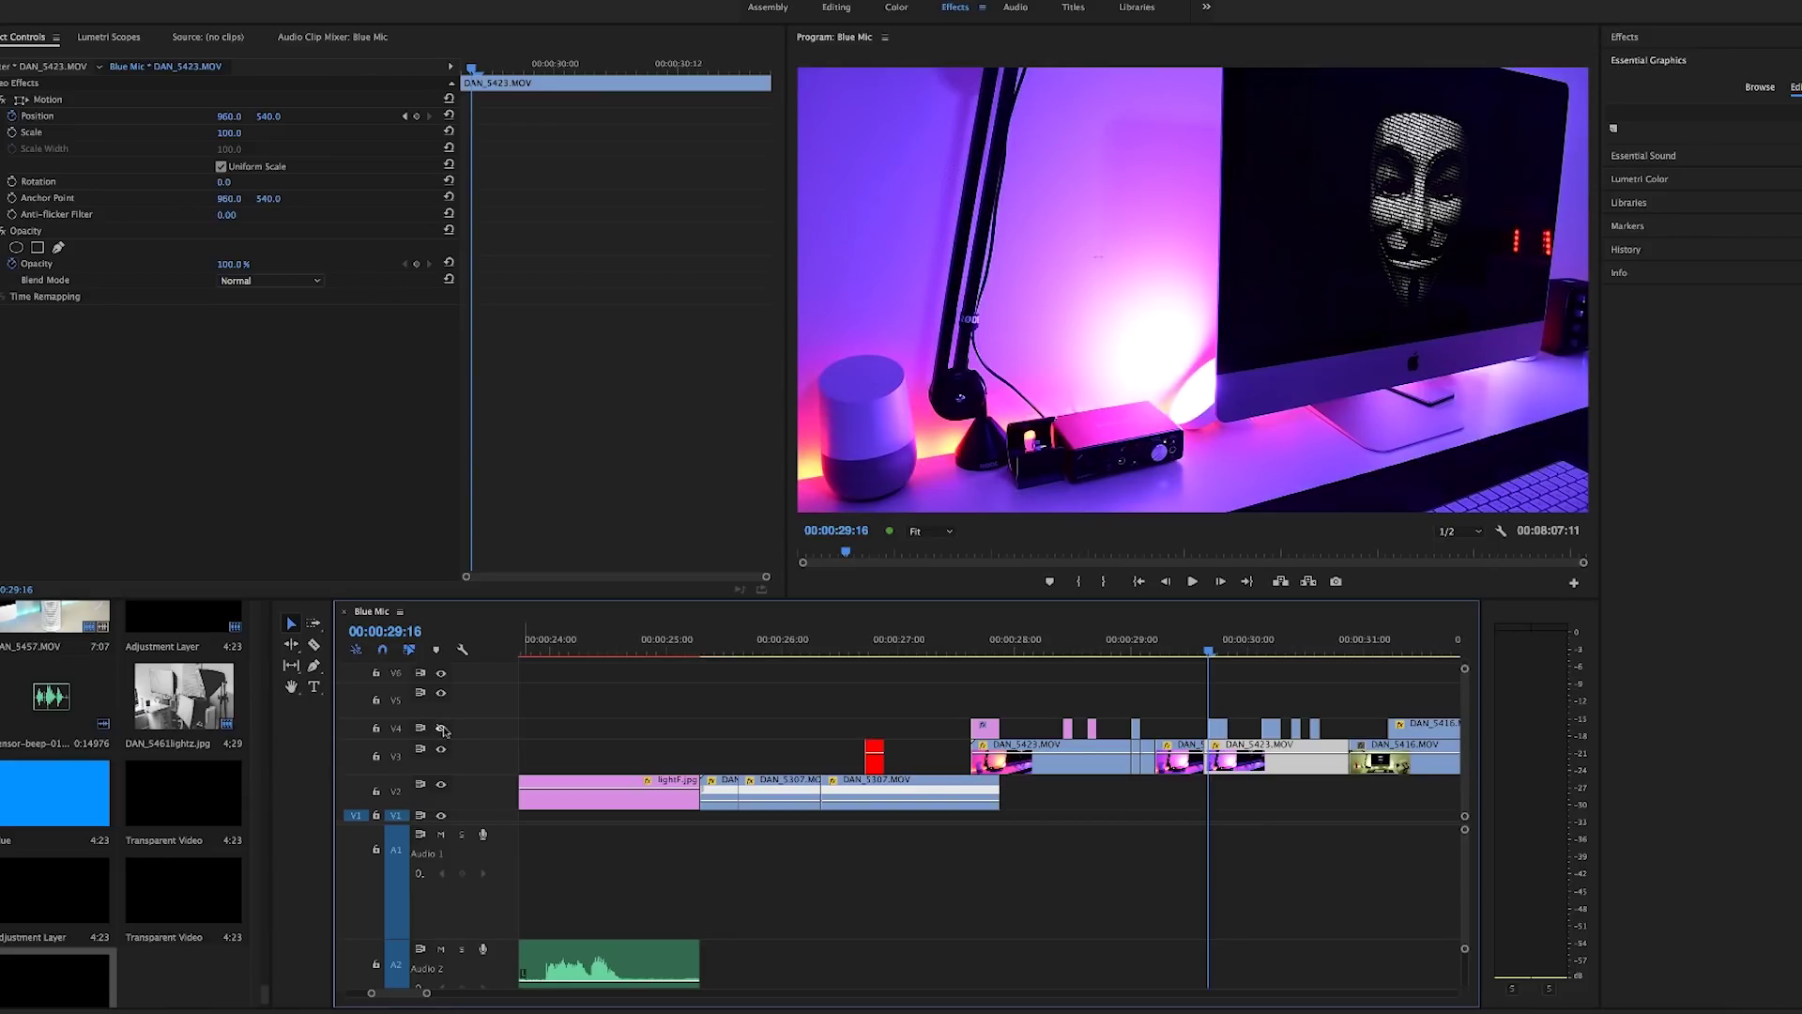
{"action": "left_click", "coordinate": [1218, 729]}
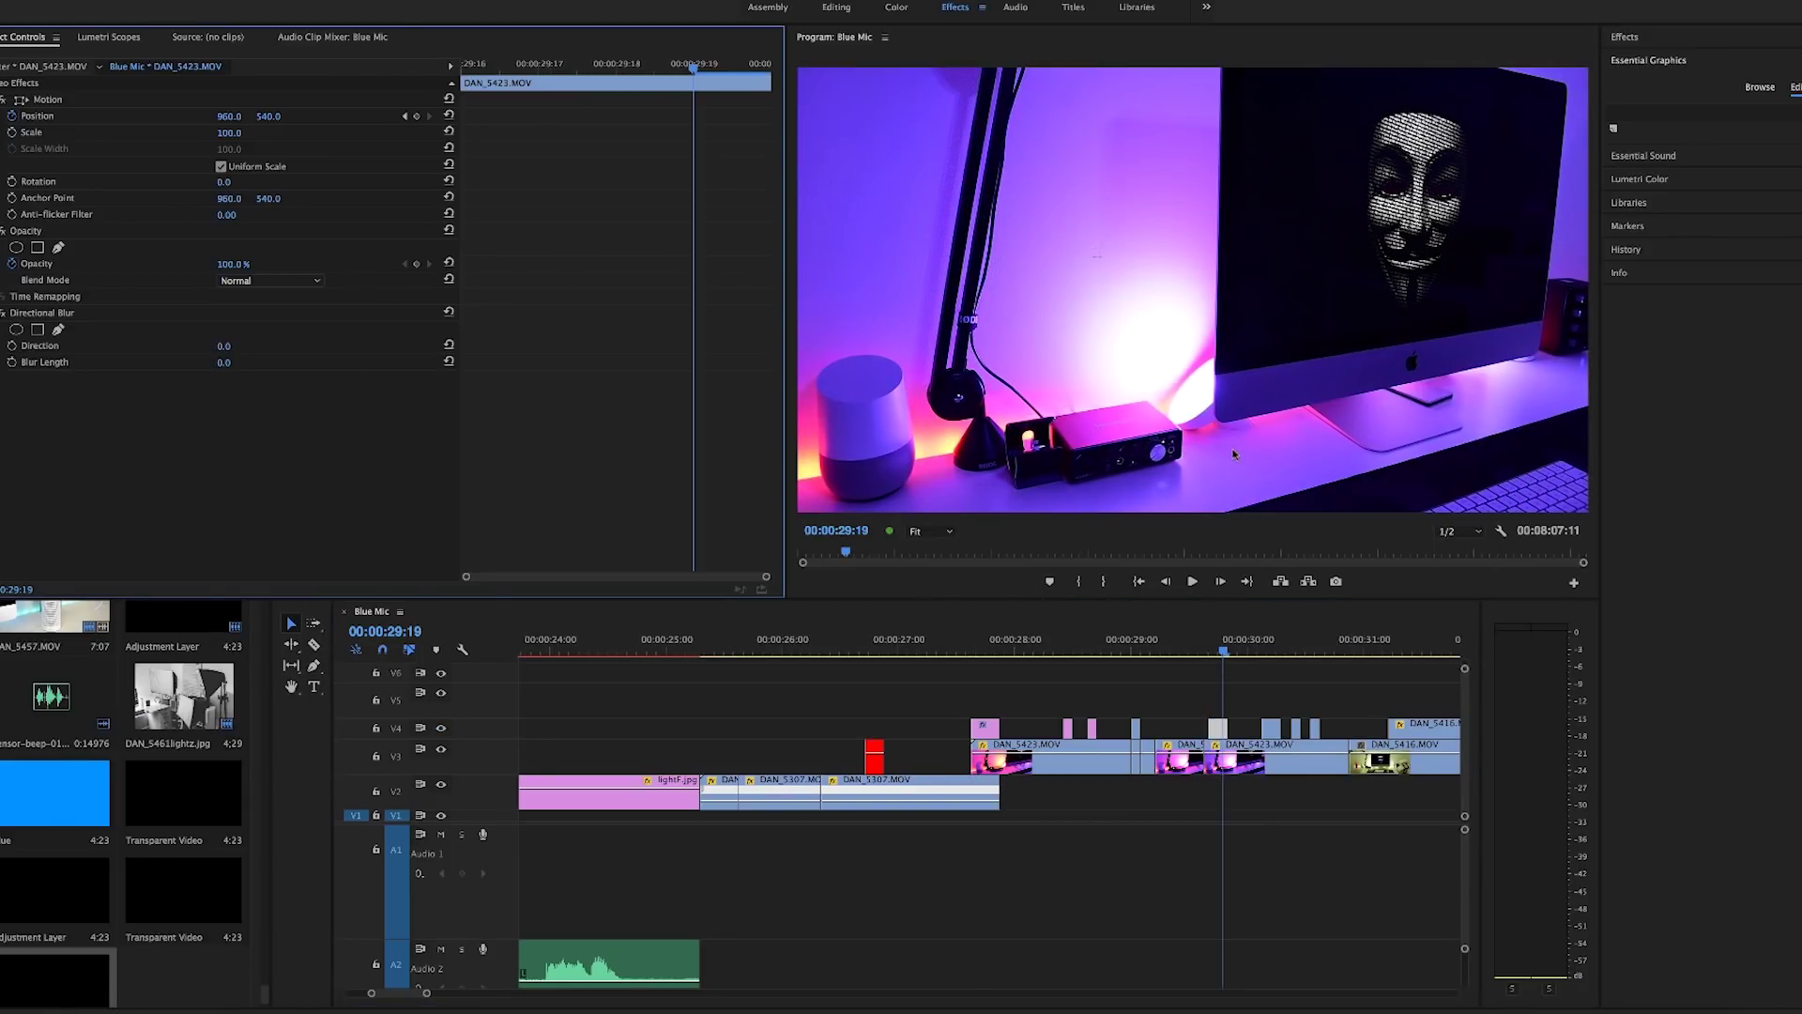
{"action": "left_click", "coordinate": [236, 362]}
{"action": "key", "text": "Return"}
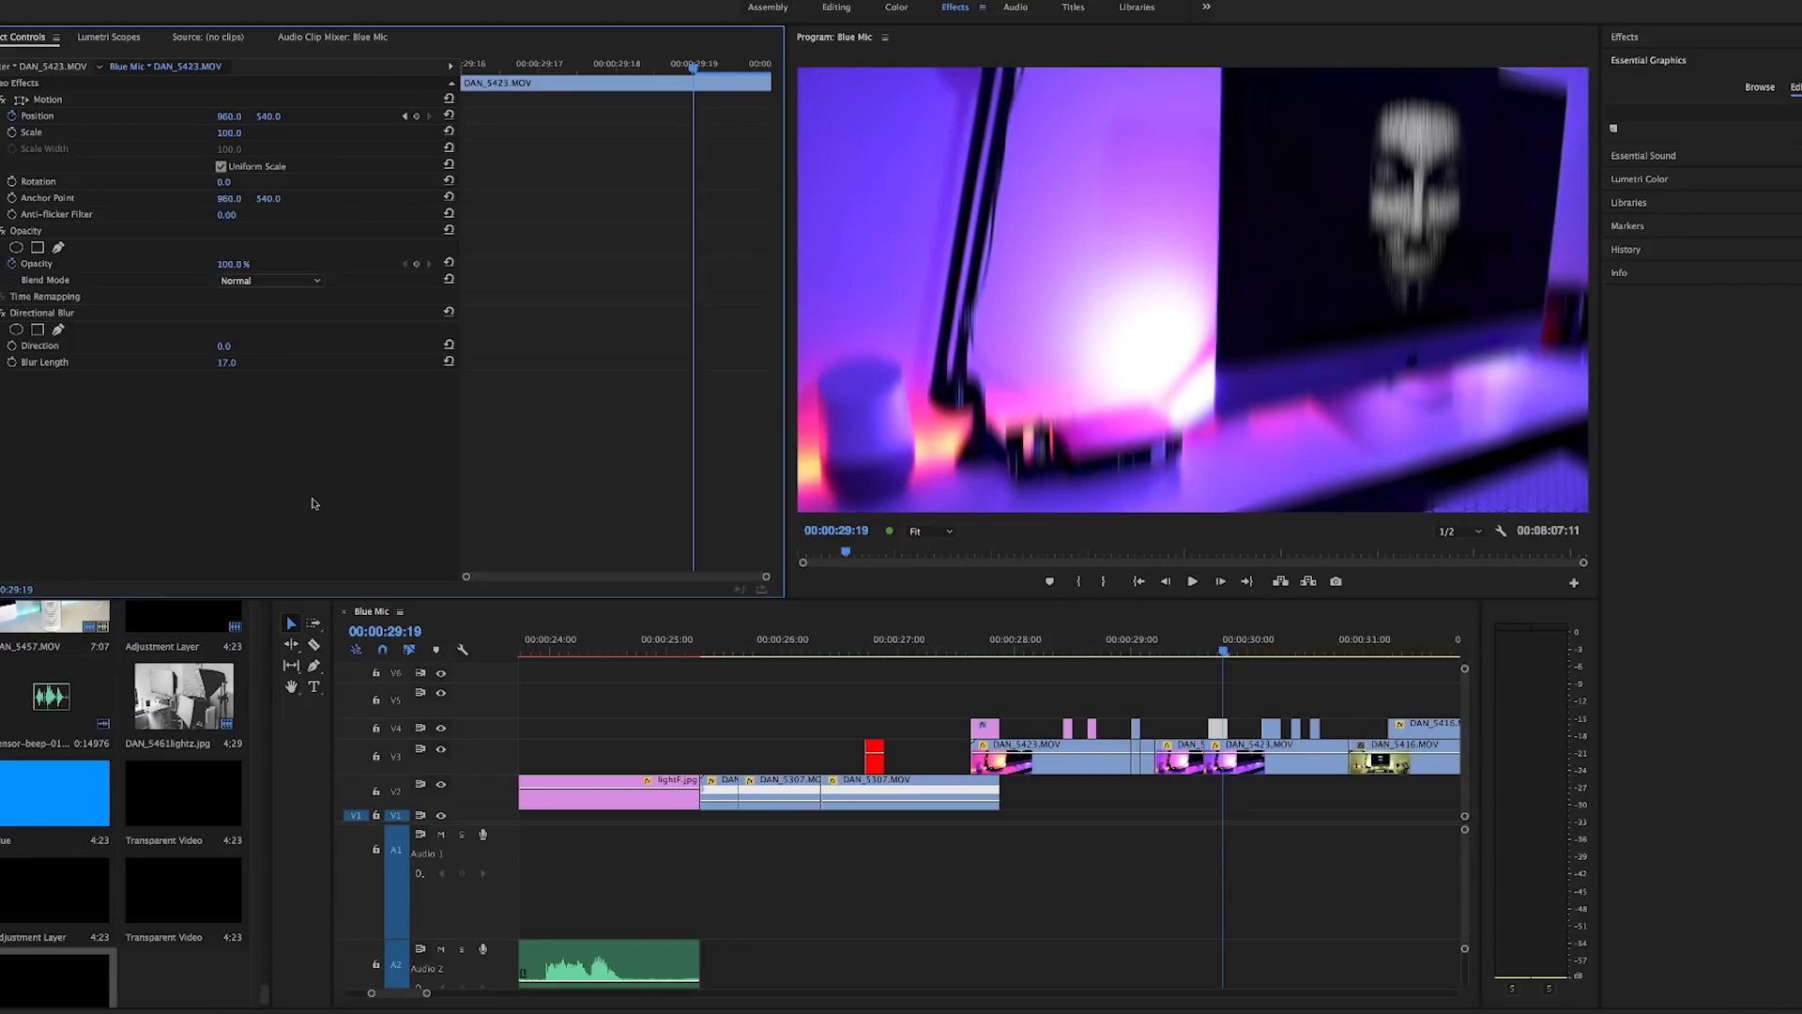
{"action": "mouse_move", "coordinate": [1197, 660]}
{"action": "left_mouse_down"}
{"action": "mouse_move", "coordinate": [1230, 654]}
{"action": "mouse_move", "coordinate": [1202, 653]}
{"action": "left_mouse_up"}
Play back the intro from 29:14 to check the 17.0 blur jitter flash
{"action": "key", "text": "space"}
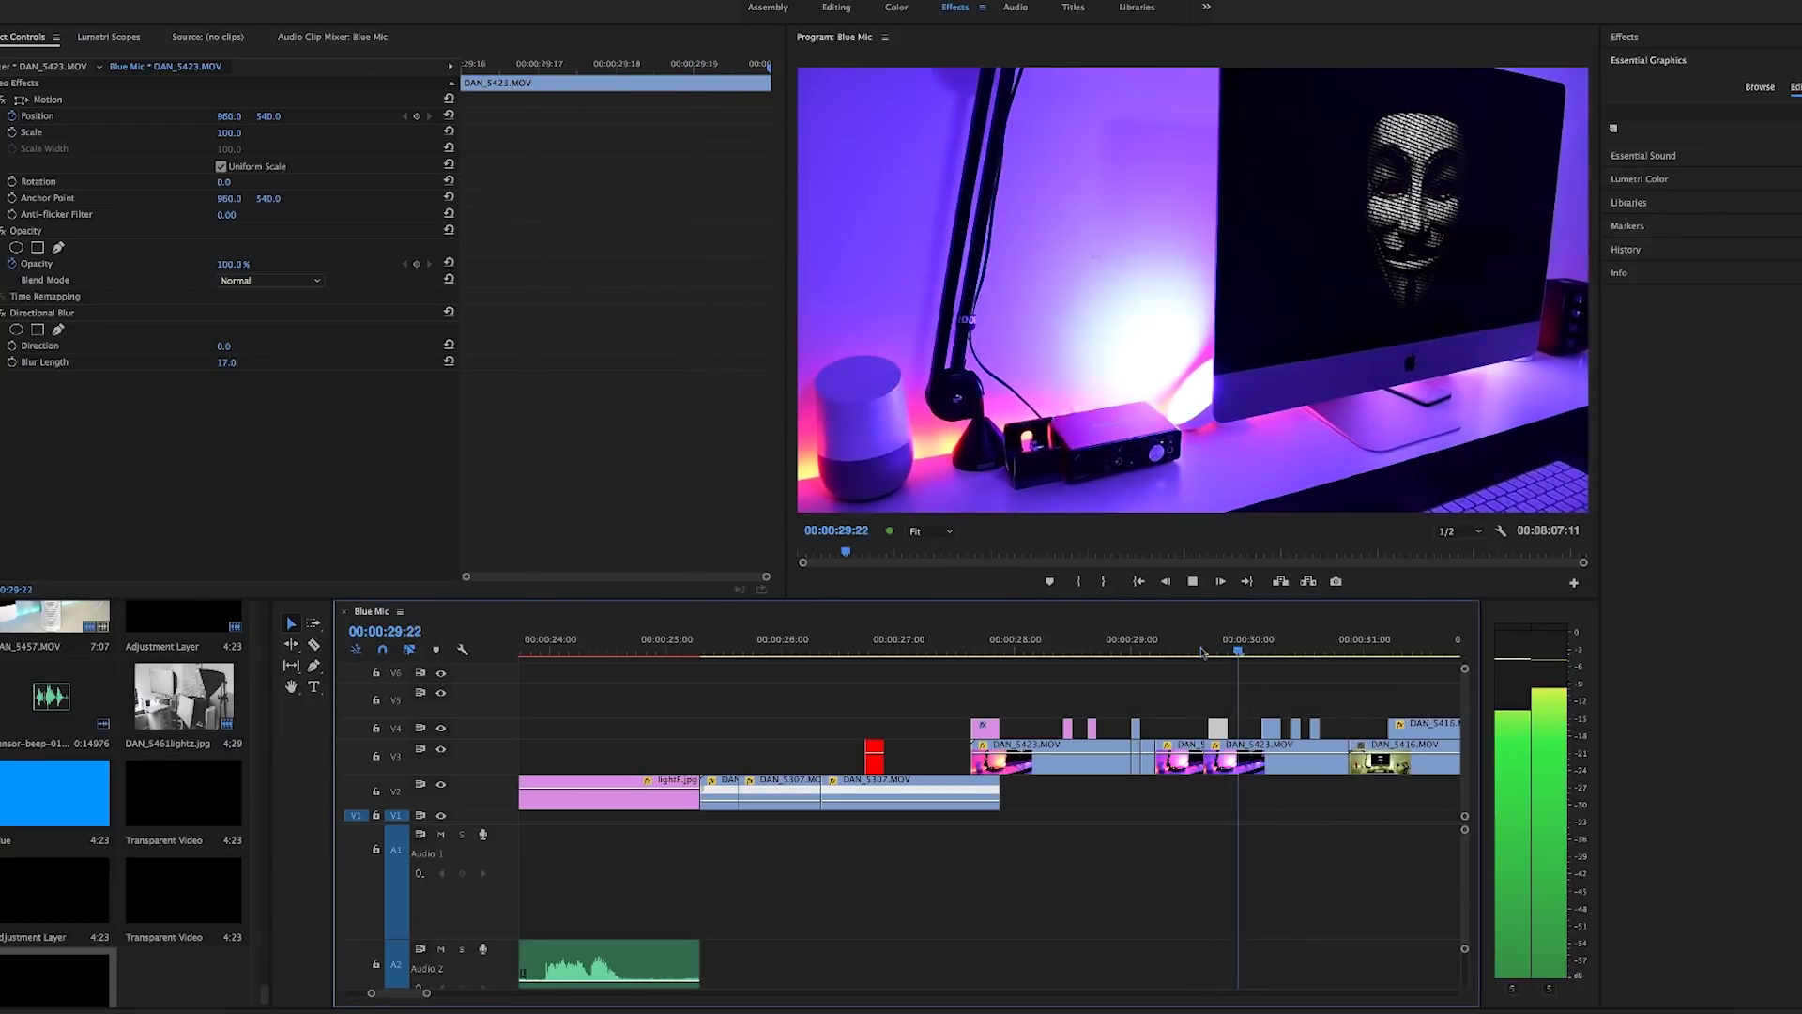